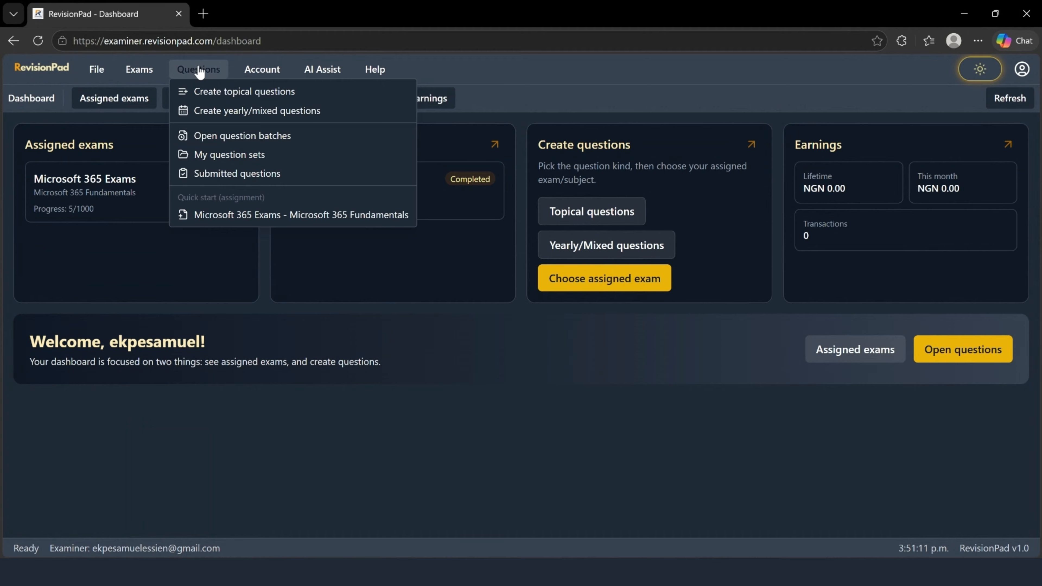
Open the question batches overview to view the draft, submitted and reviewed batches.
left_click(380, 331)
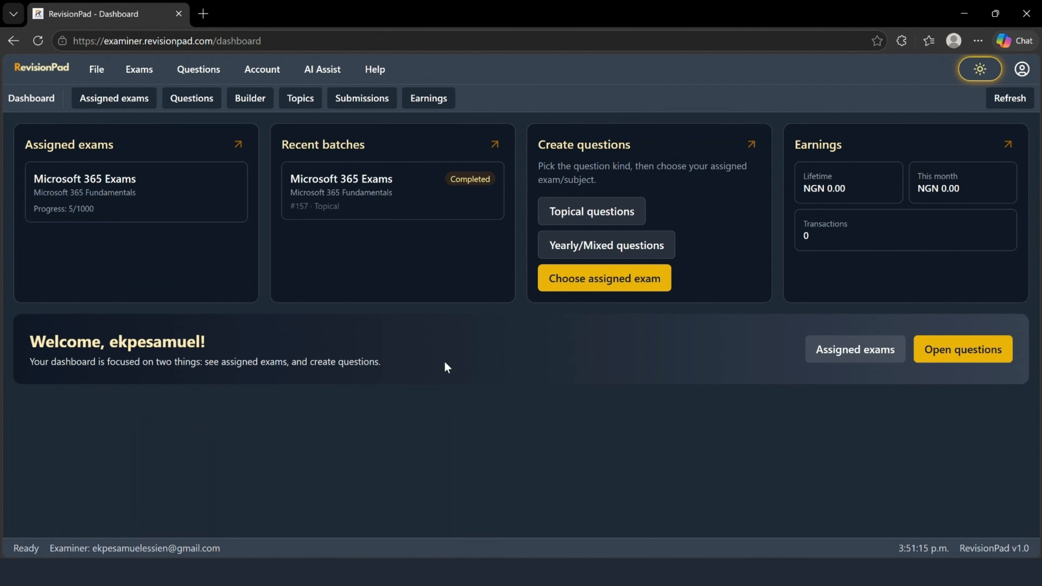
left_click(199, 70)
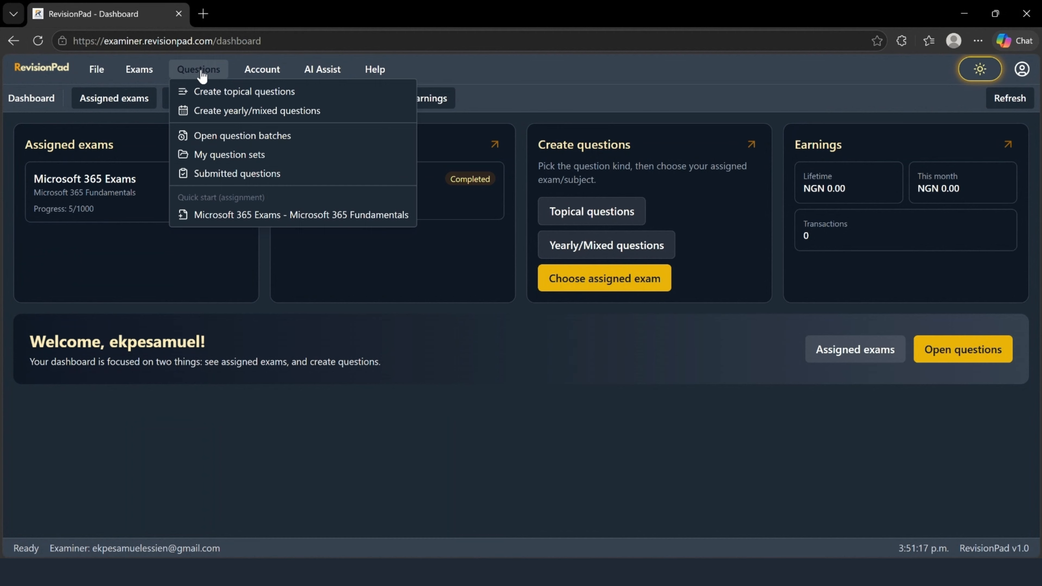
left_click(225, 136)
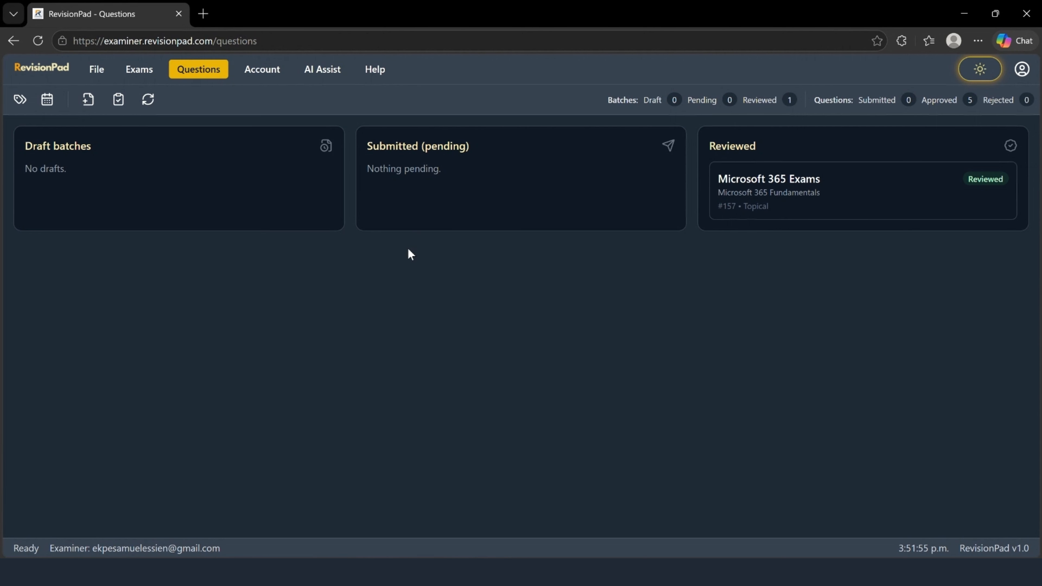
Start creating topical questions and turn on Smart Assist in the questions builder.
left_click(198, 71)
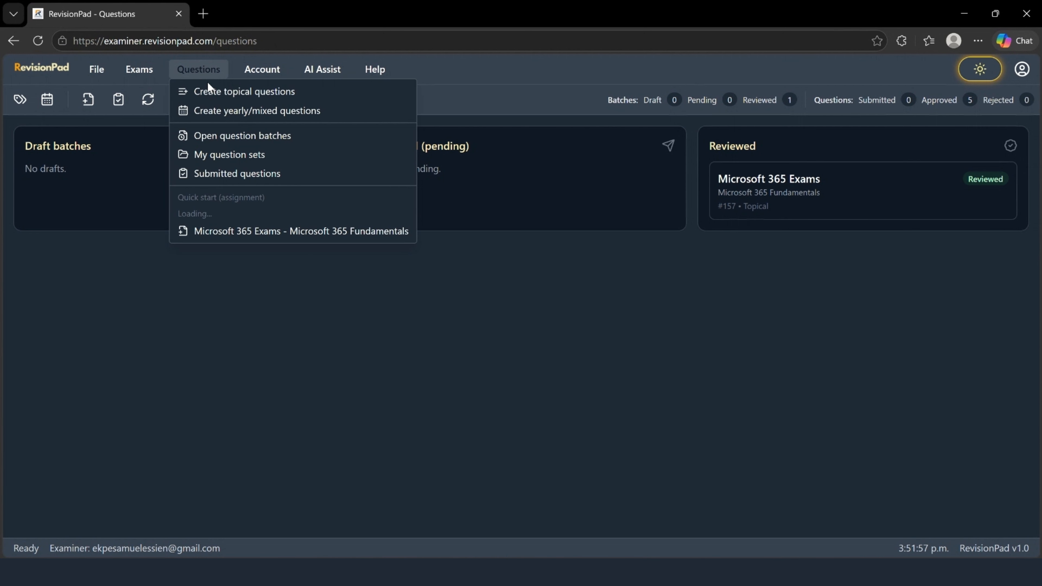
left_click(214, 90)
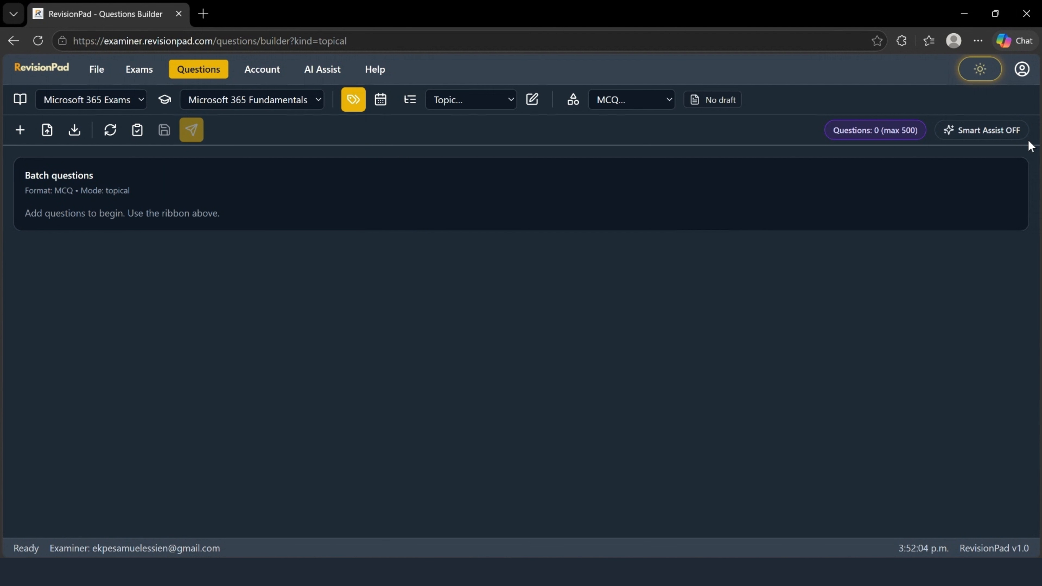
left_click(1000, 137)
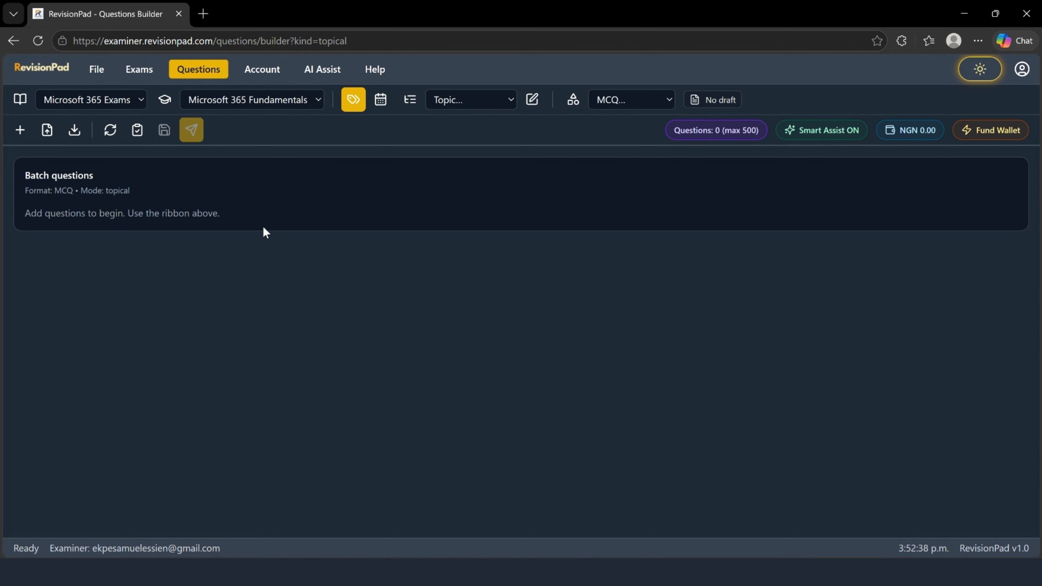
Choose Microsoft 365 Fundamentals as the subject and open the topic management page for this exam.
left_click(114, 99)
left_click(235, 95)
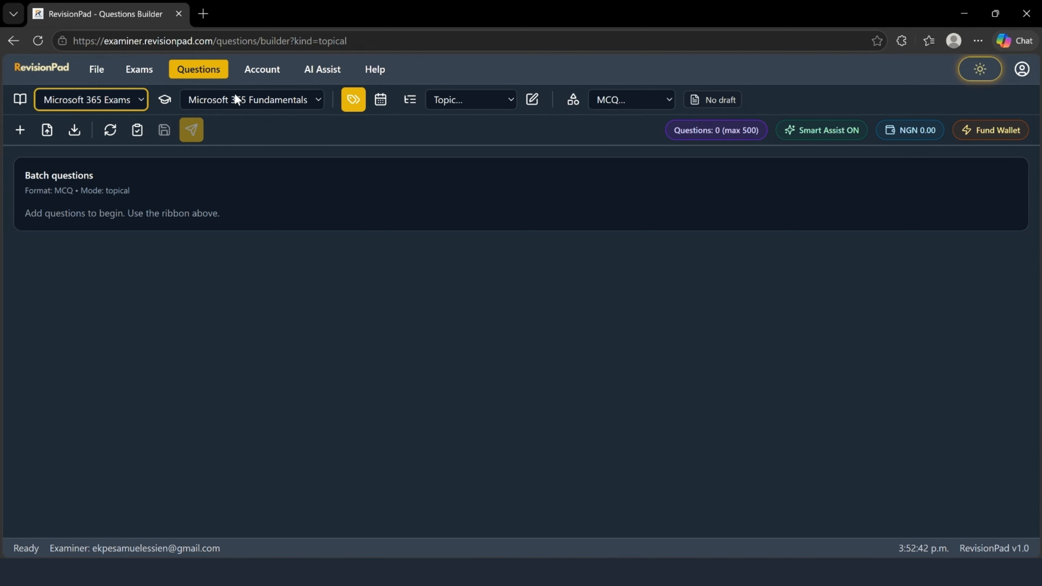
left_click(235, 95)
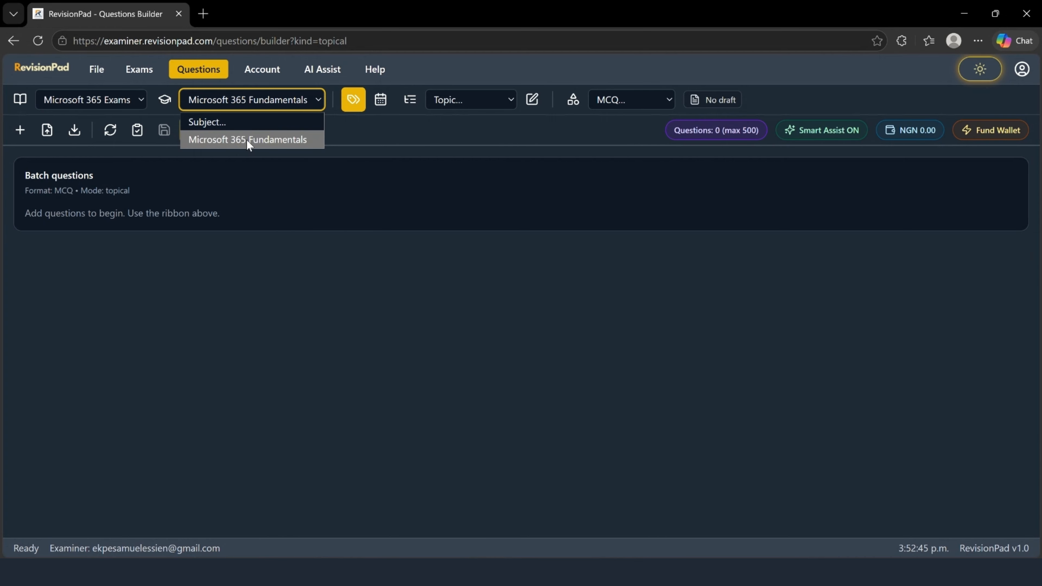
left_click(248, 140)
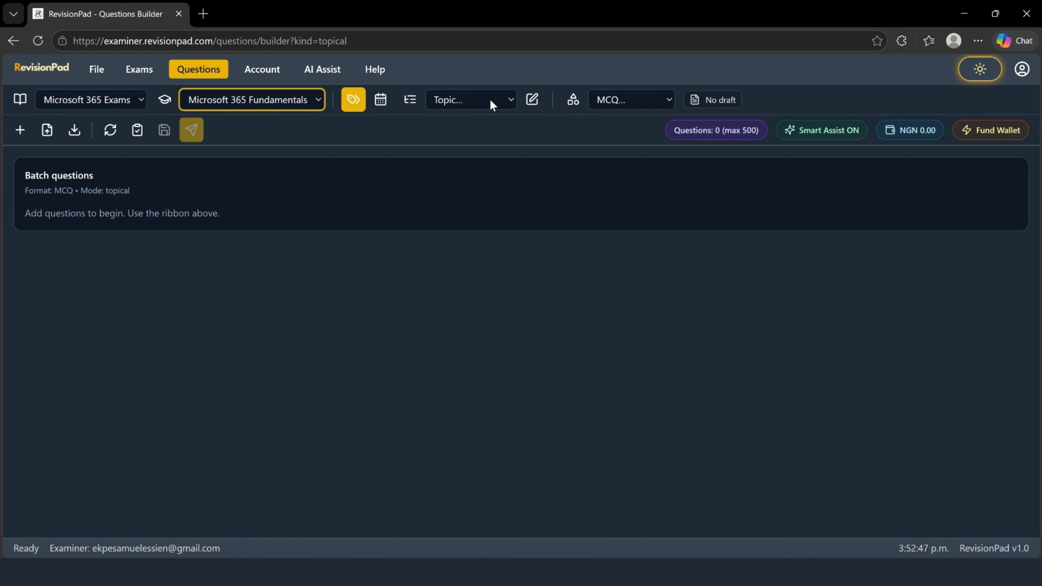
left_click(505, 100)
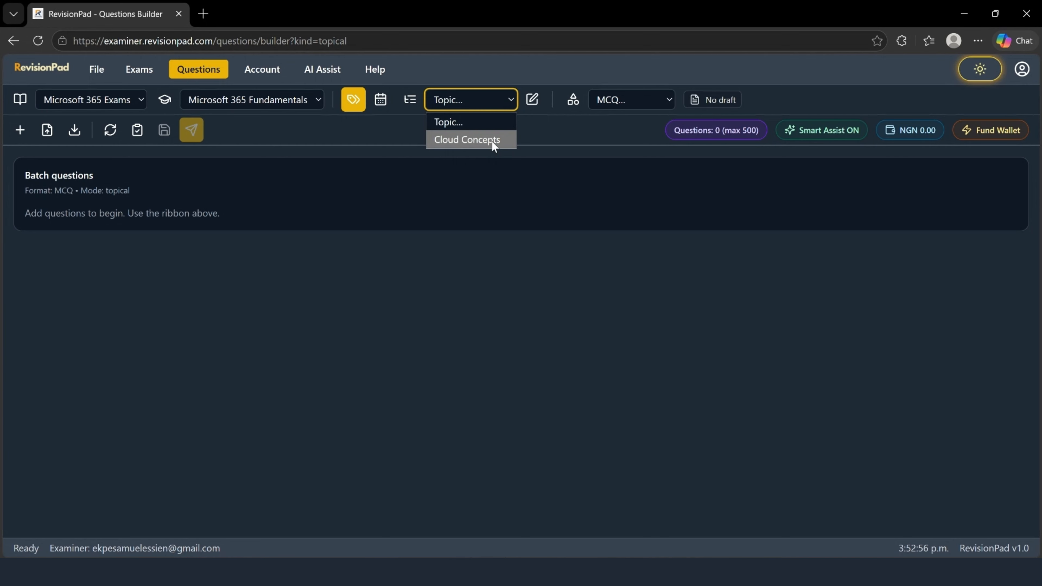
left_click(534, 103)
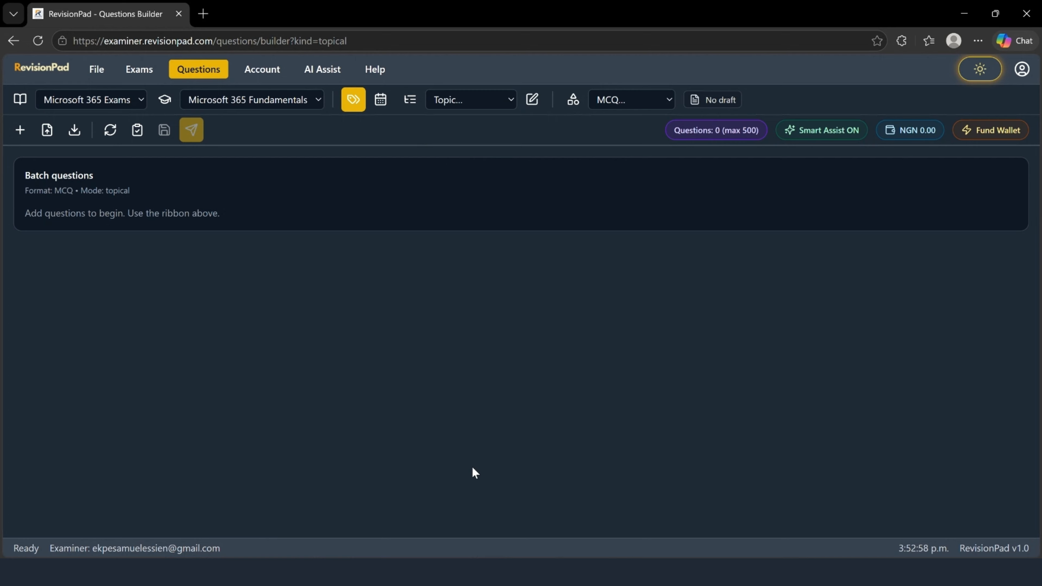
Copy the title "Core Microsoft 365 Services" from the sticky note and use it as the name of a new topic.
key("alt+Tab")
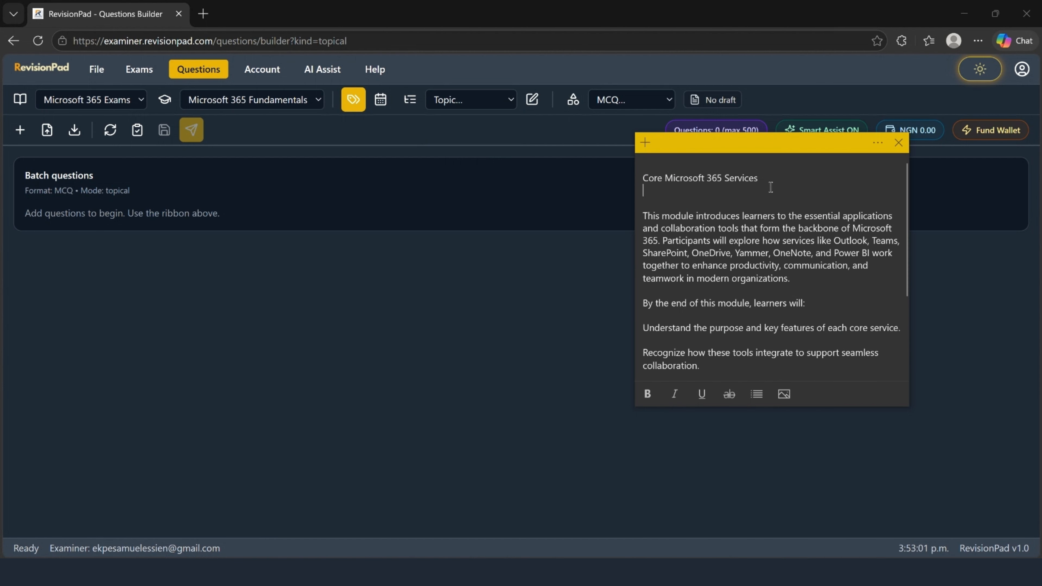
left_click_drag(771, 188, 623, 175)
key("ctrl+c")
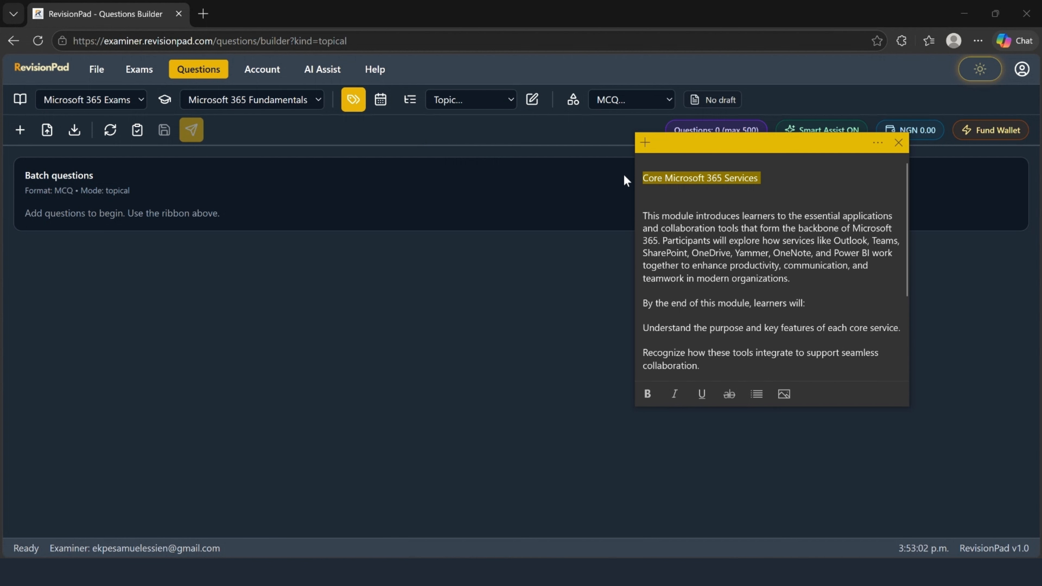
key("alt+Tab")
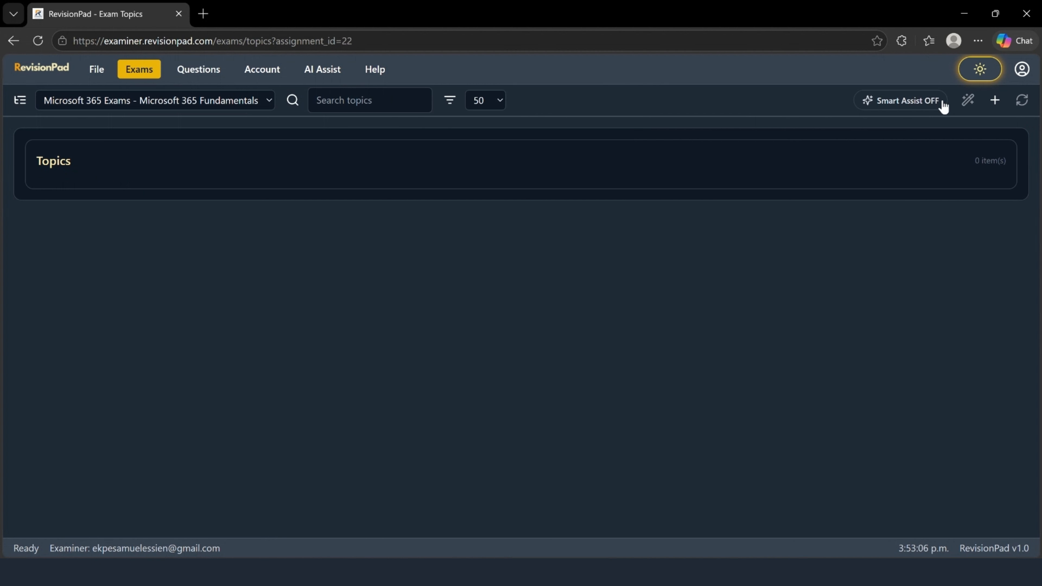
left_click(995, 100)
left_click(490, 279)
key("ctrl+v")
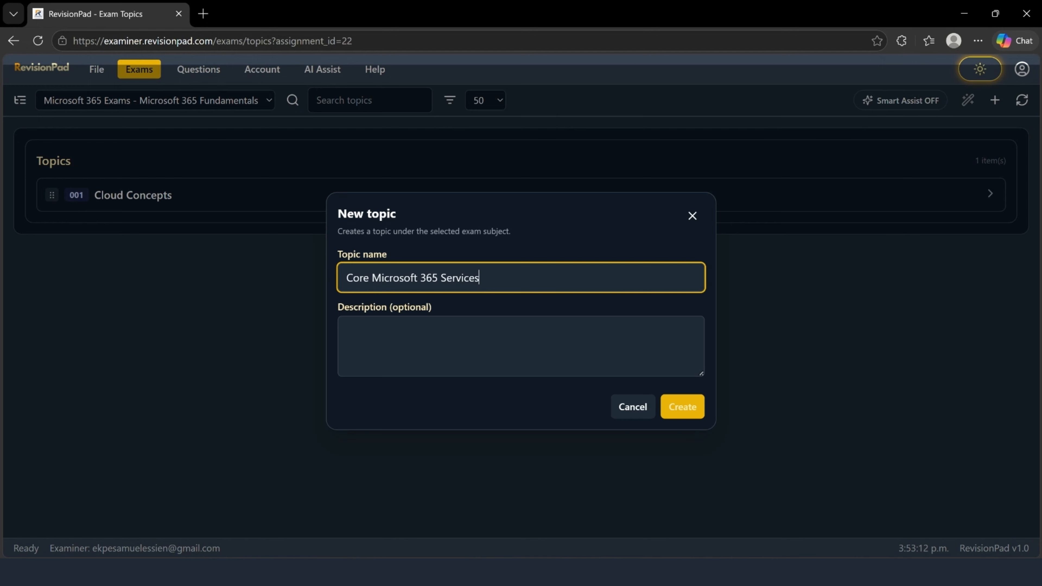
Copy the module description from the sticky note into the new topic's description and create the topic.
key("alt+Tab")
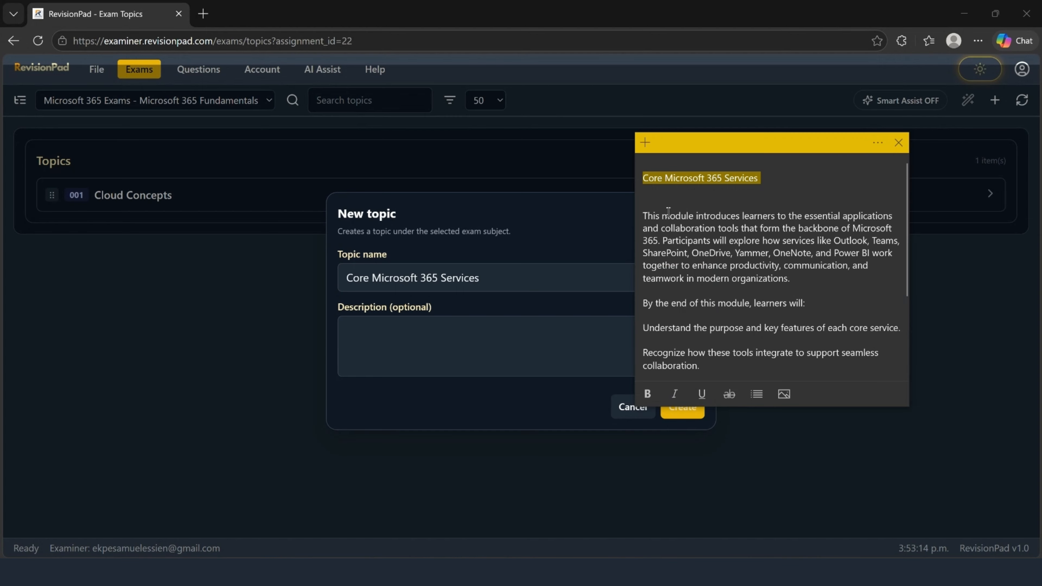
left_click_drag(644, 215, 856, 405)
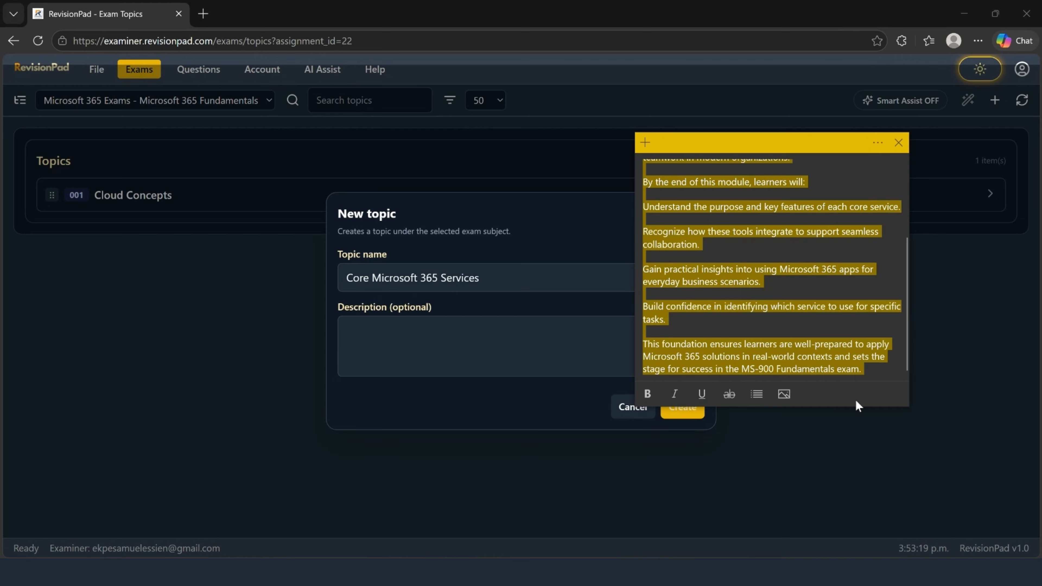
left_click(472, 352)
key("ctrl+v")
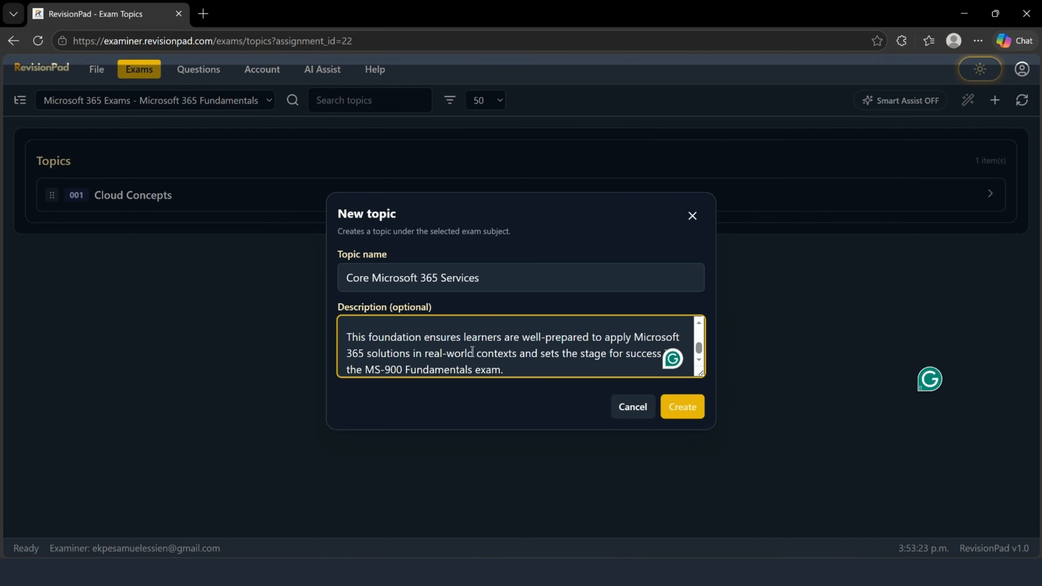
scroll(483, 349, "up", 3)
scroll(494, 345, "up", 1)
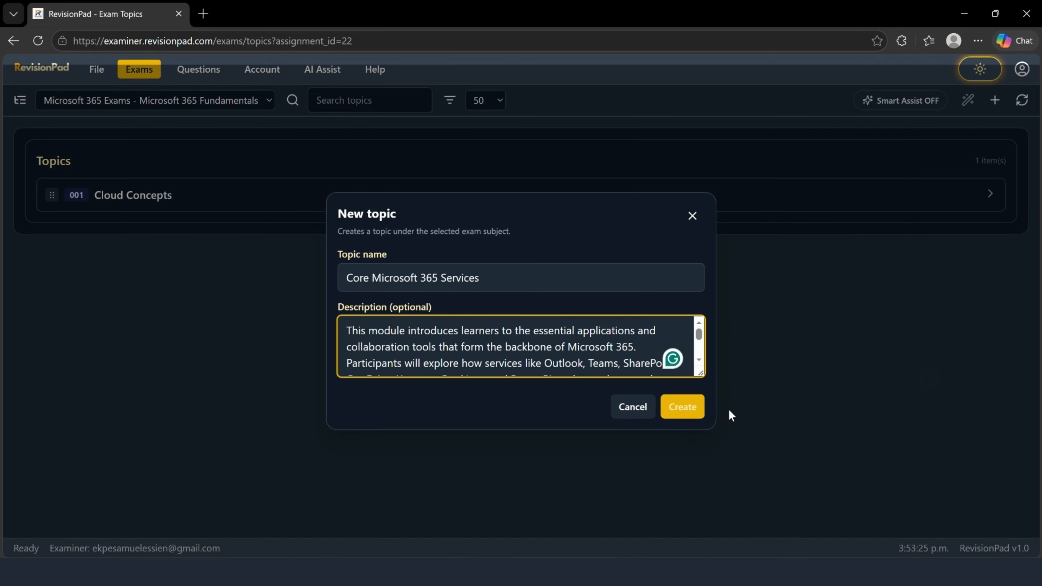
left_click(686, 406)
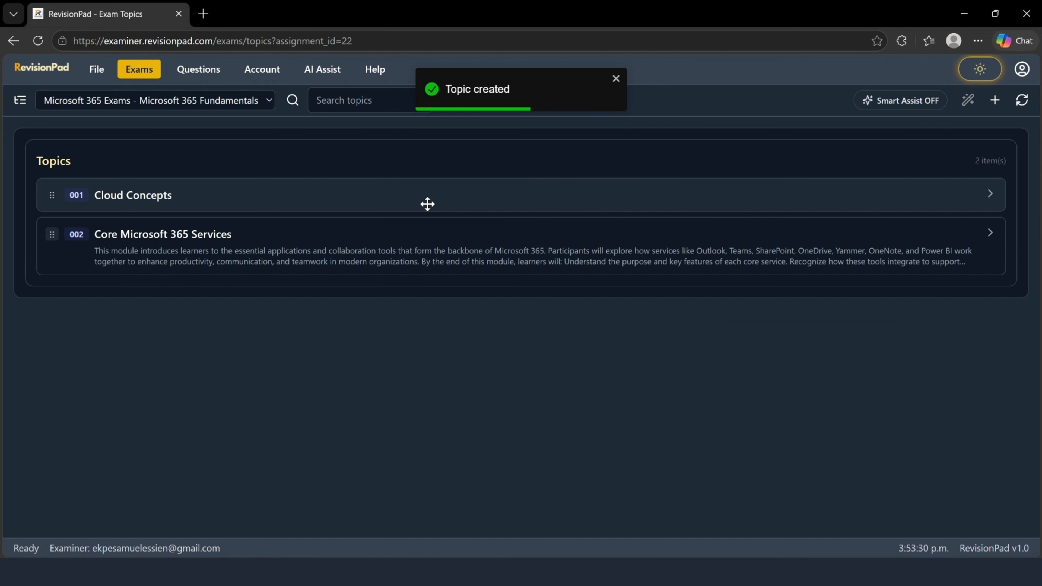
Start a topical question batch with the topic Core Microsoft 365 Services and the MCQ format.
left_click(187, 72)
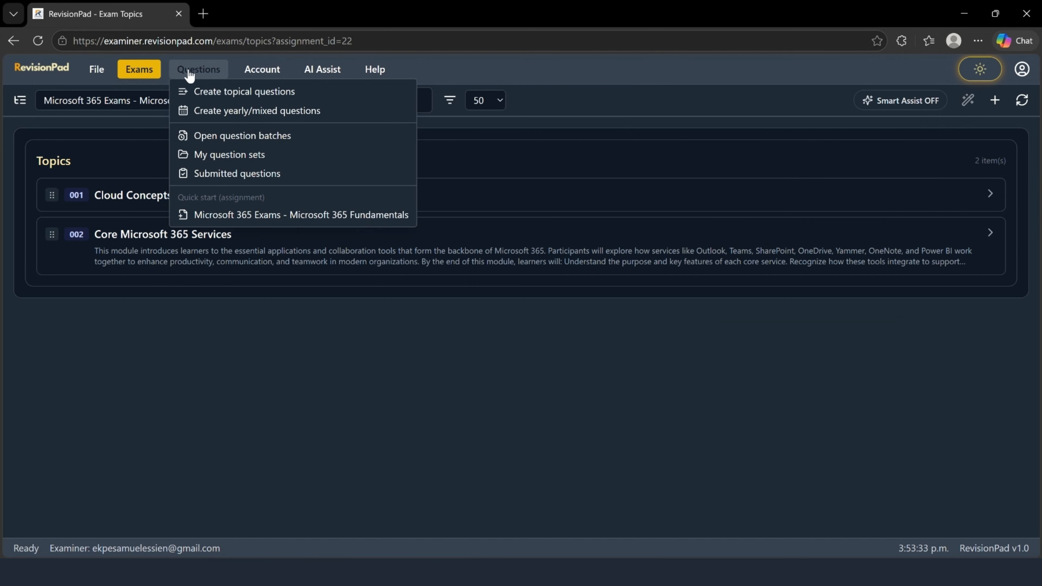
left_click(236, 95)
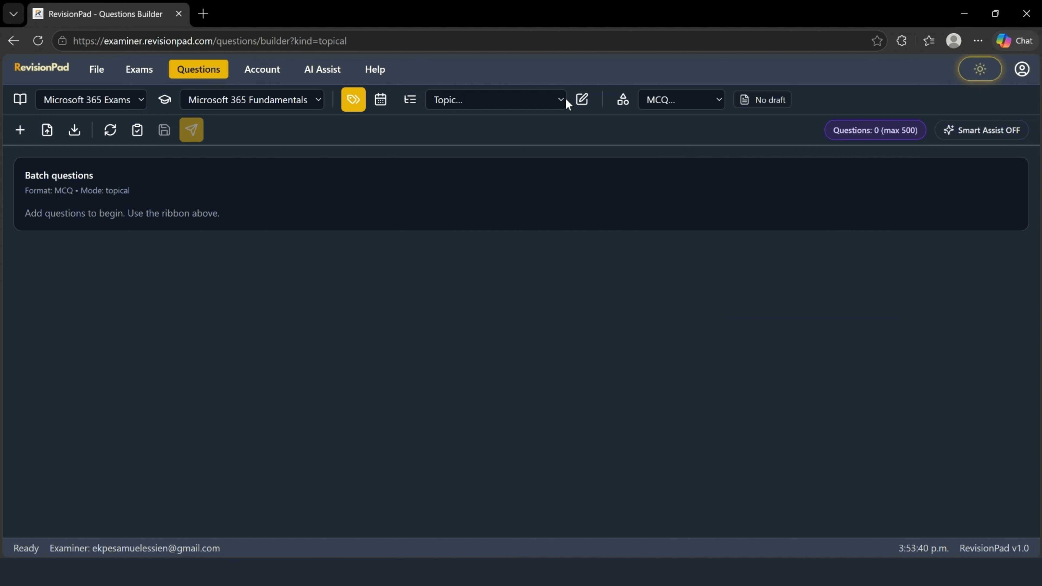
left_click(565, 99)
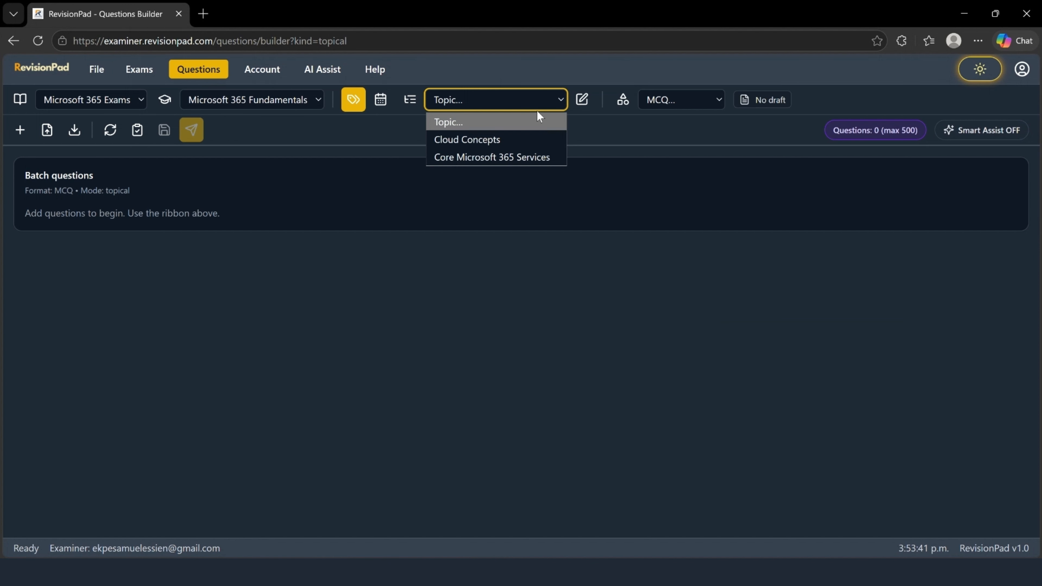
left_click(502, 160)
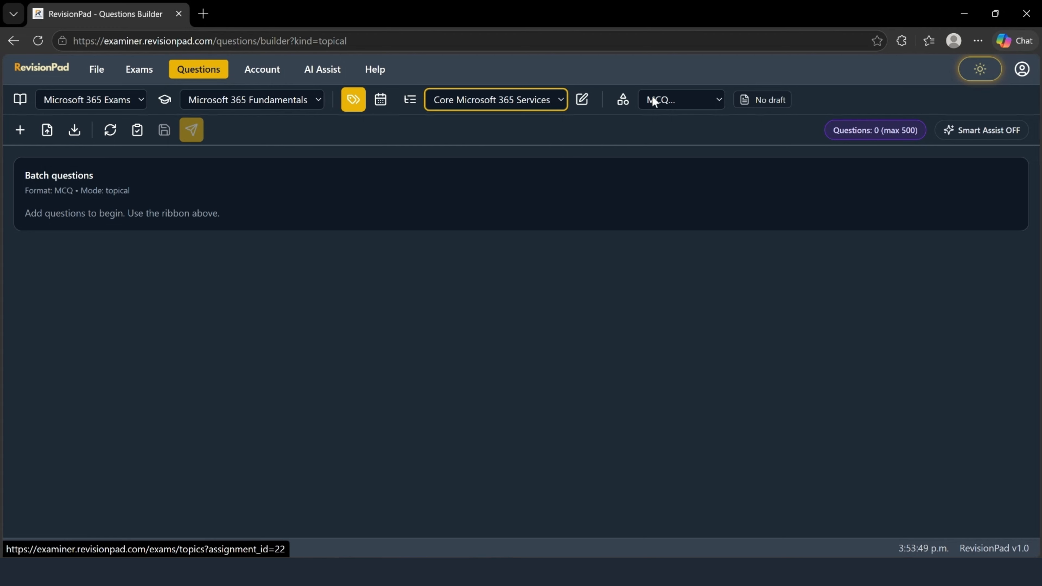
left_click(711, 104)
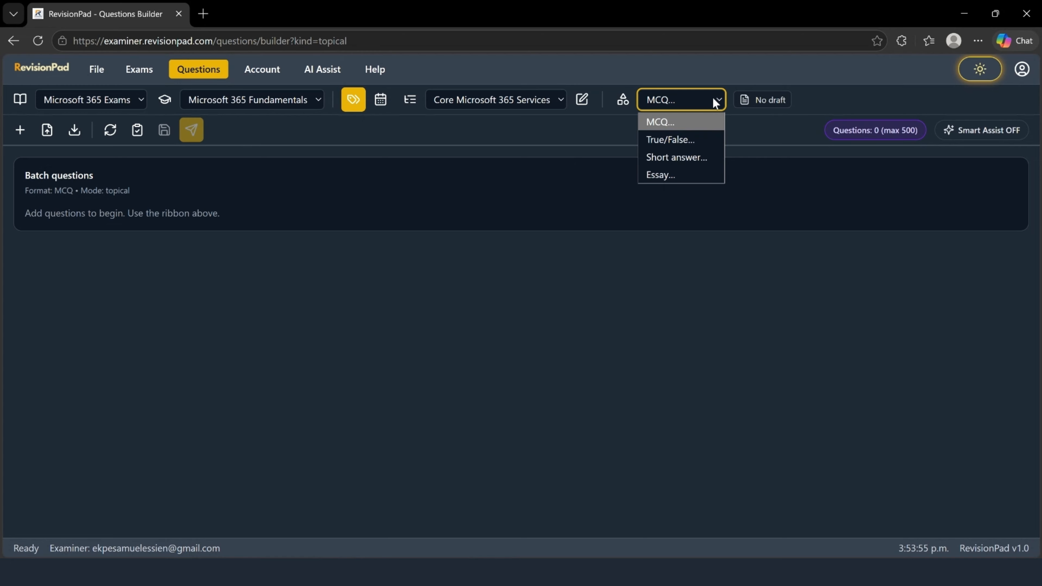
left_click(714, 101)
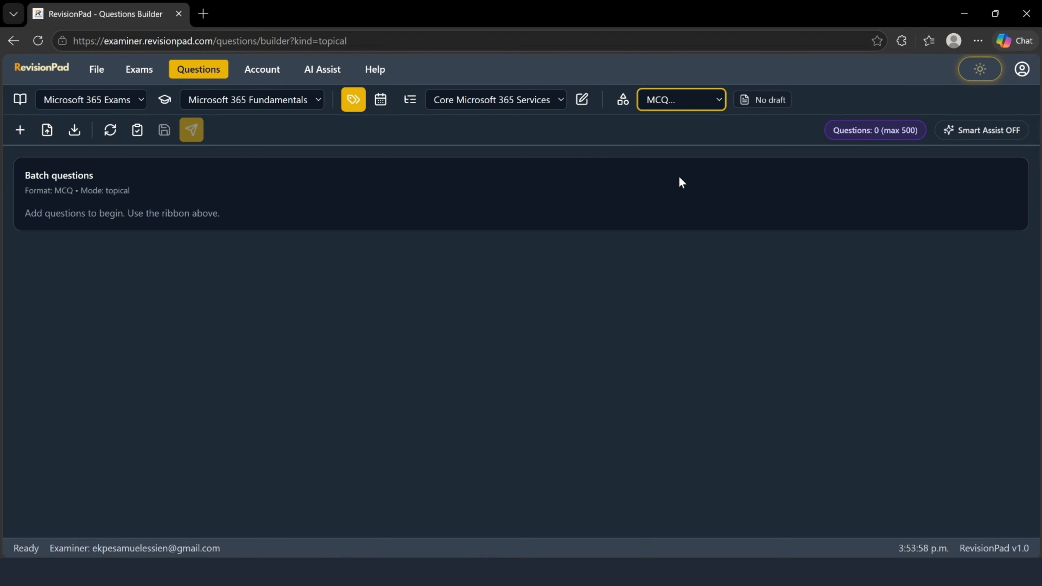
Add a blank question to the batch and turn on Smart Assist.
left_click(16, 133)
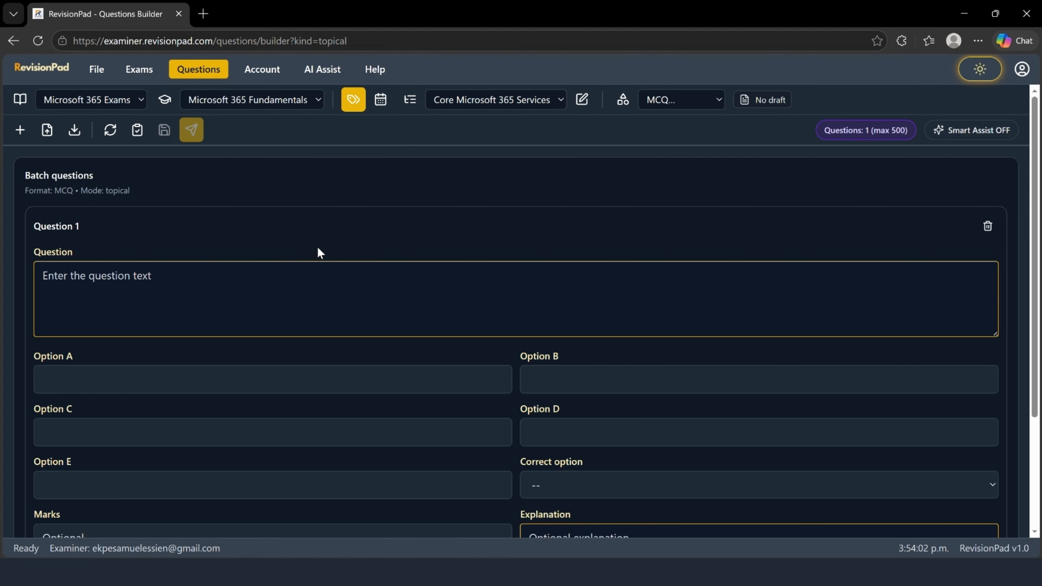
left_click(335, 286)
left_click(968, 131)
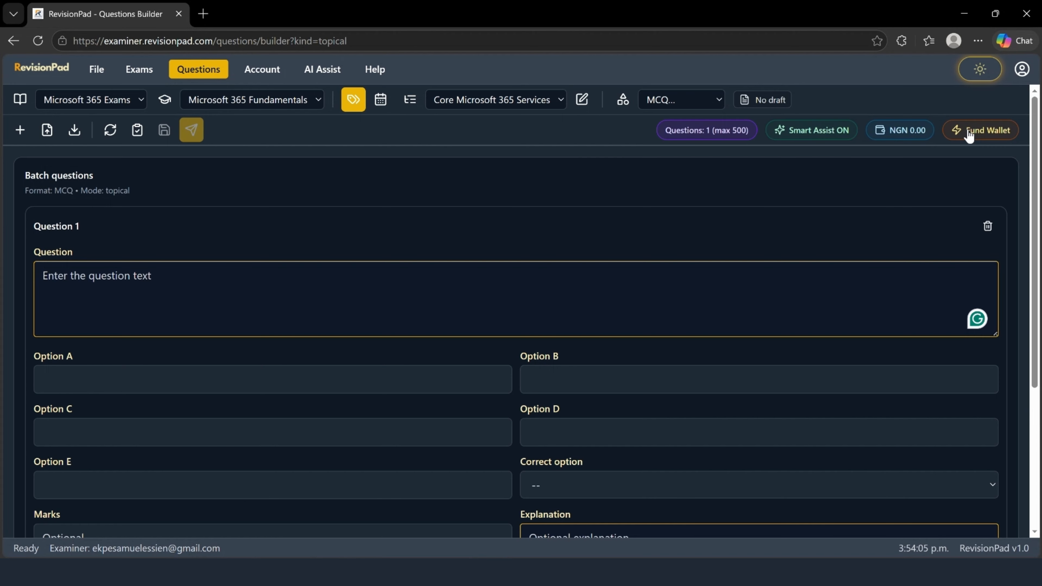
In the AI question generation prompt, set the number of questions to 2 and remove the sentence about using uploaded material.
scroll(703, 233, "down", 5)
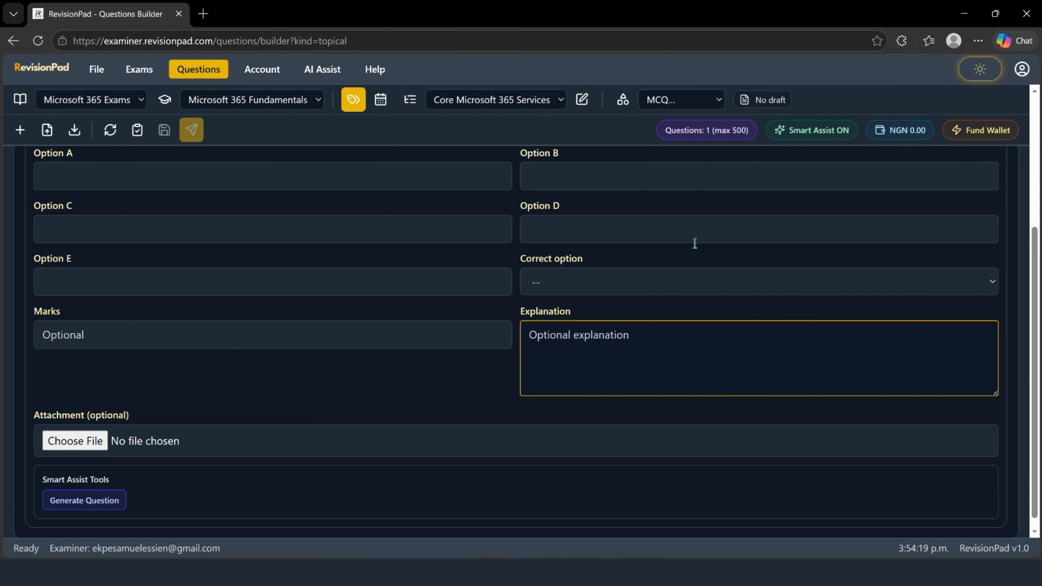
left_click(106, 510)
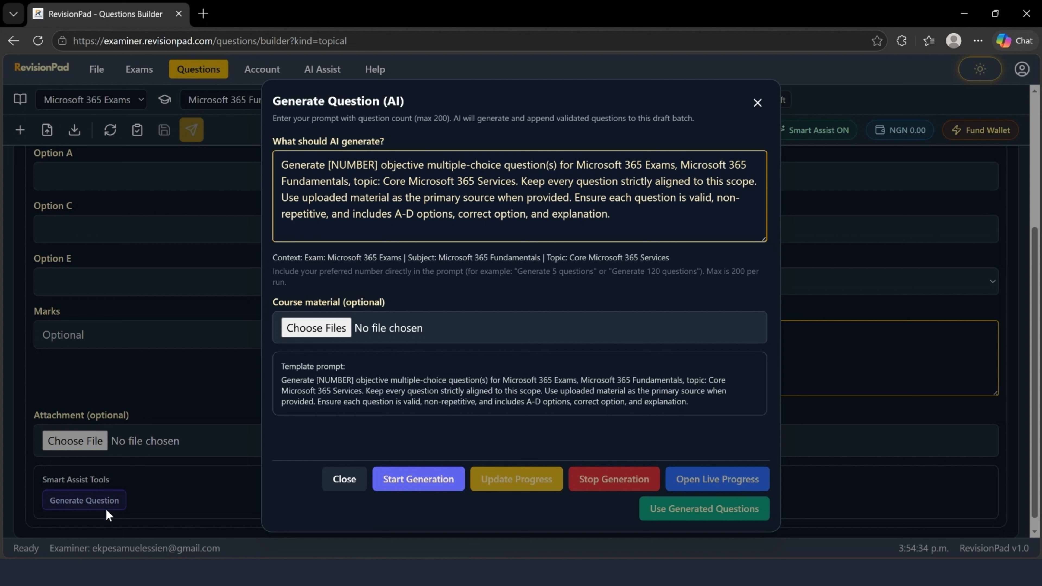
double_click(378, 165)
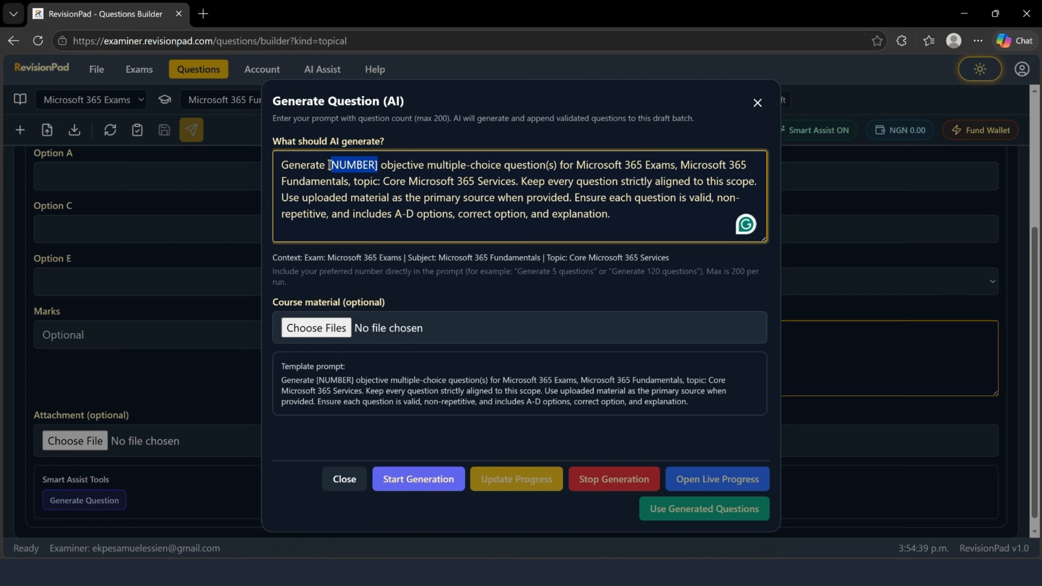
key("BackSpace")
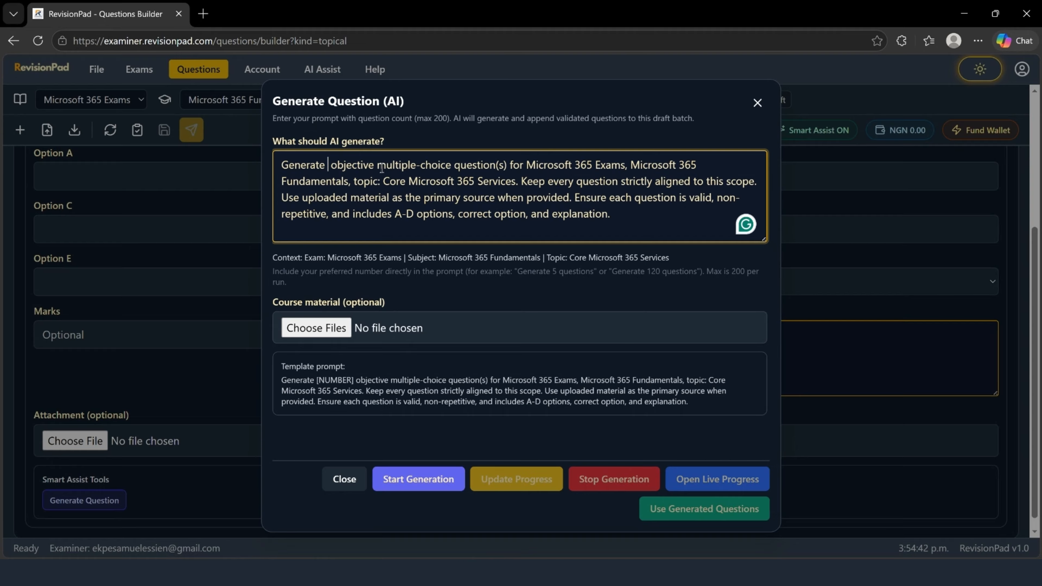
type("2")
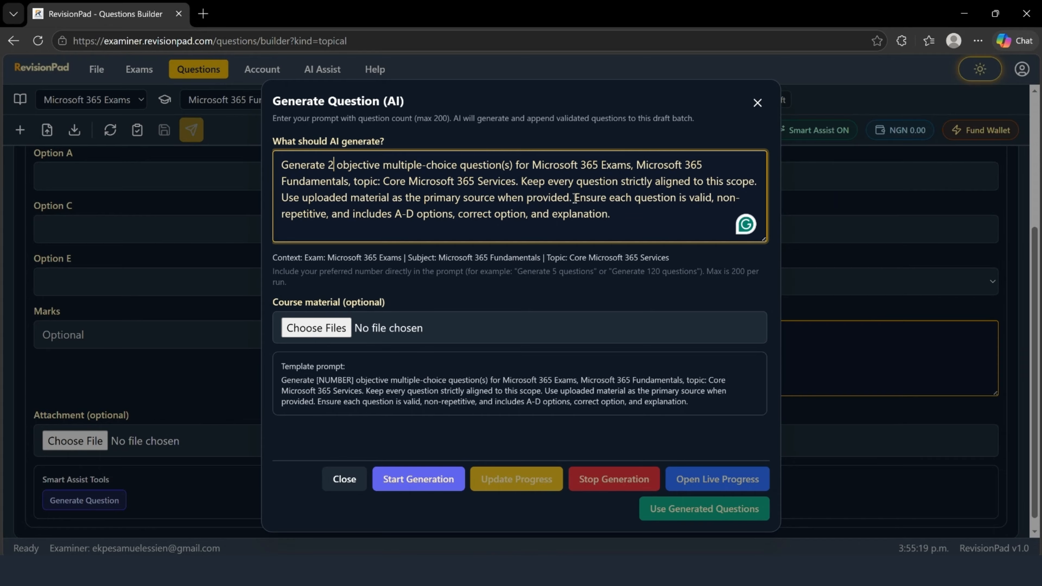
left_click_drag(574, 199, 278, 201)
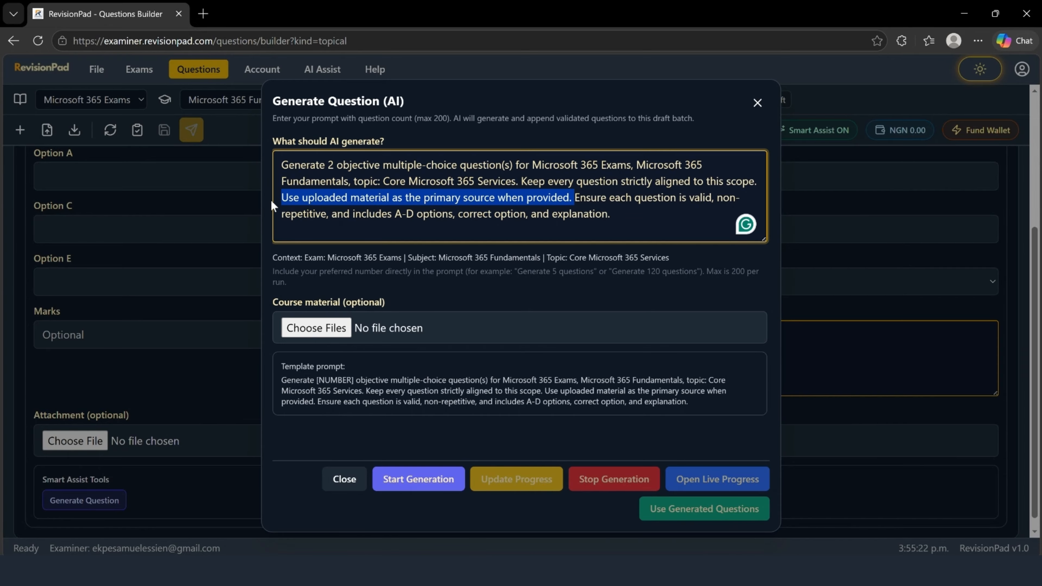
key("BackSpace")
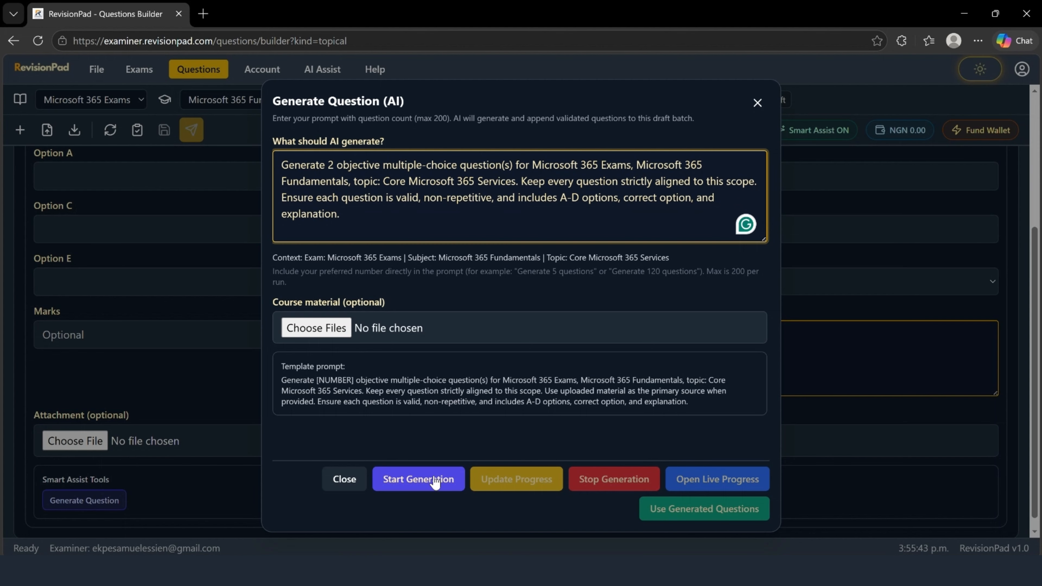
Try to start the AI question generation, and copy the whole generation prompt.
left_click(421, 483)
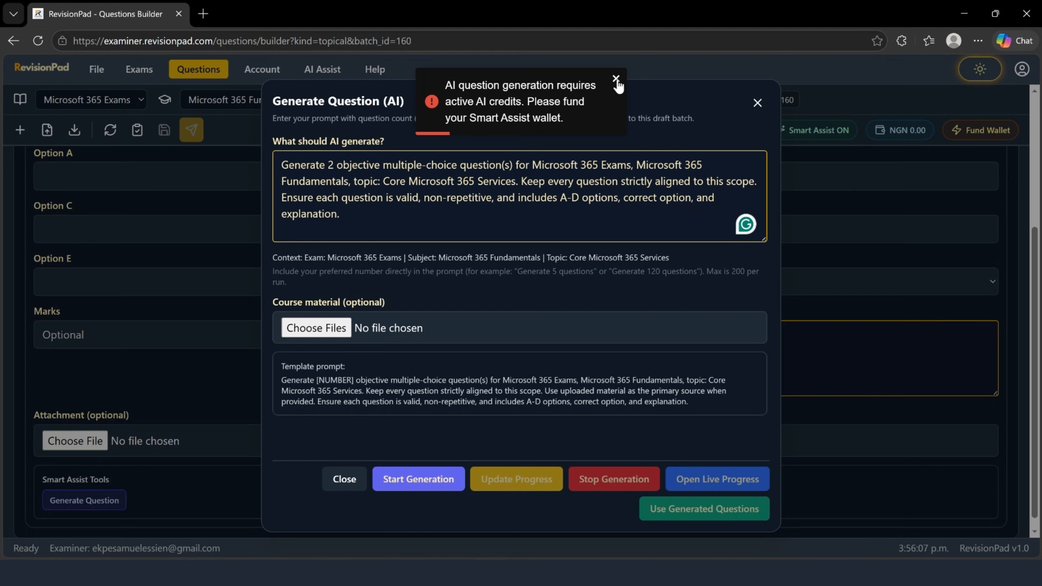
left_click_drag(453, 241, 226, 161)
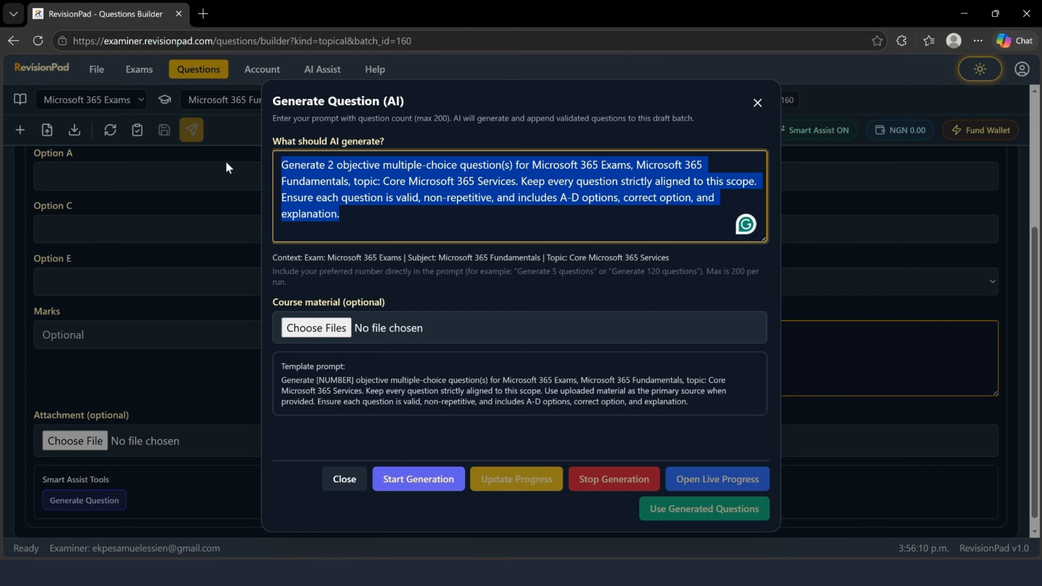
right_click(308, 186)
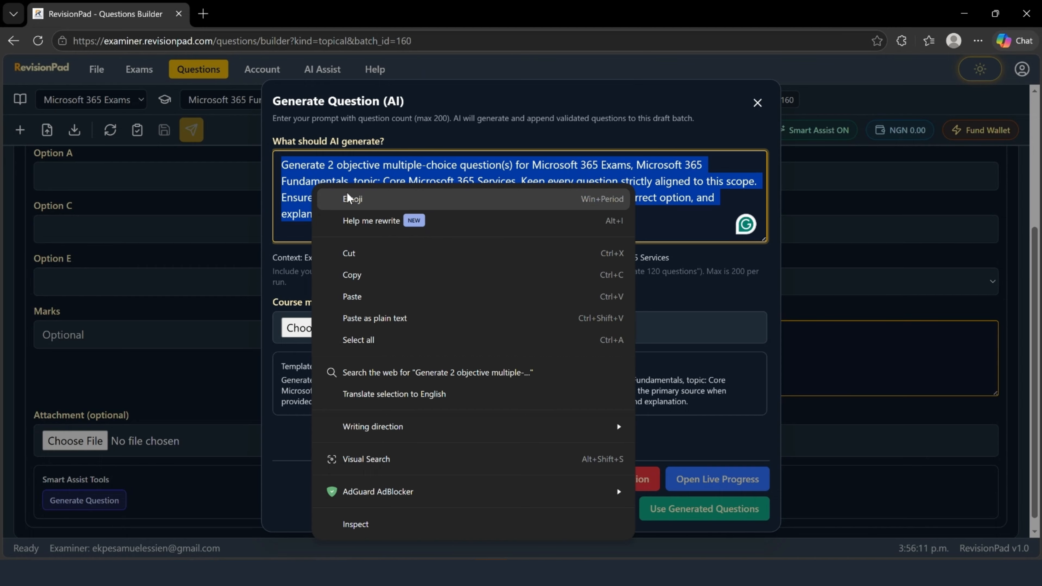
left_click(376, 275)
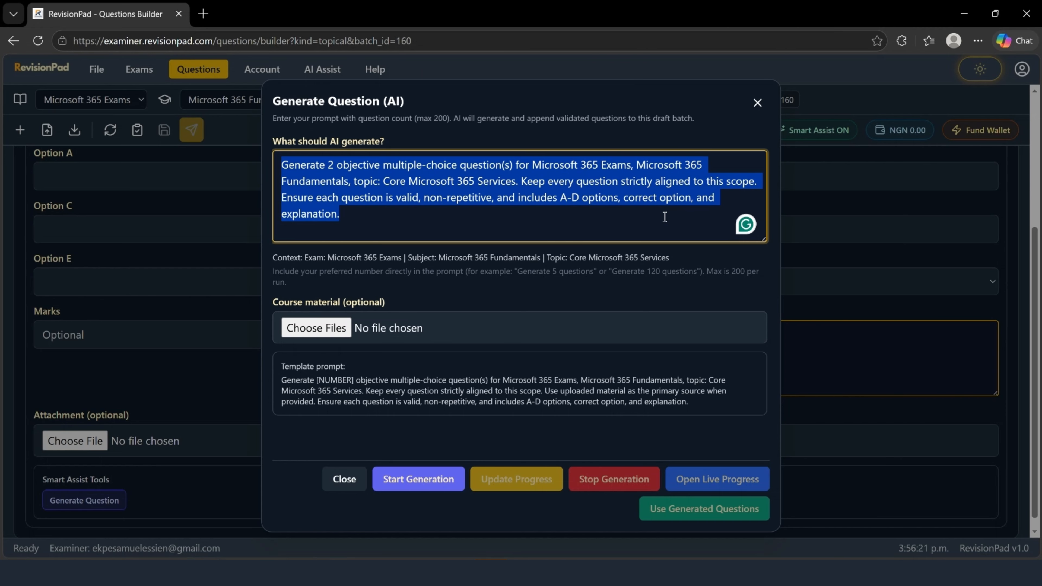
left_click(378, 220)
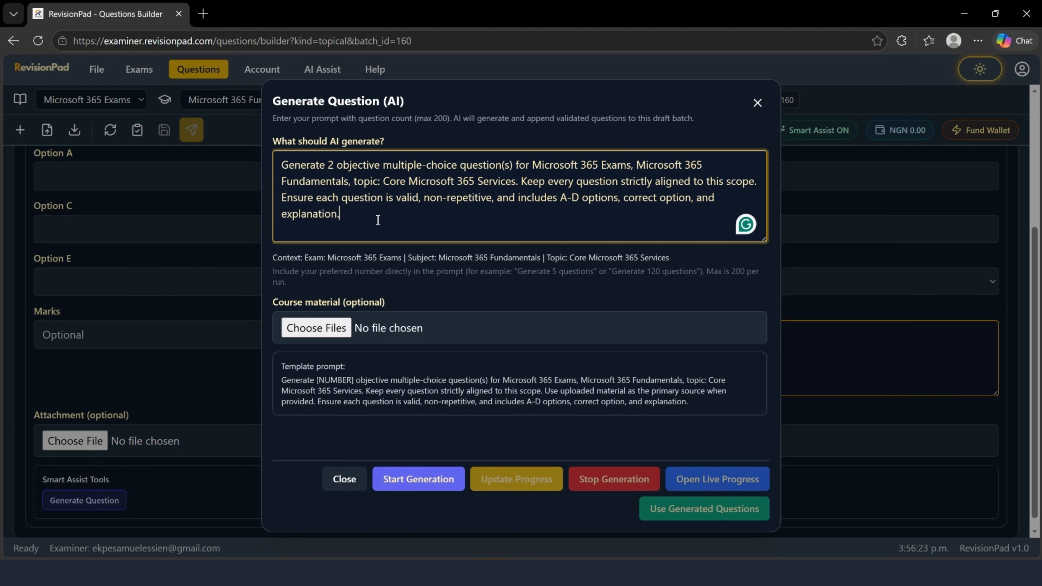
key("ctrl+a")
right_click(356, 180)
left_click(406, 269)
Close the question generation dialog and delete the blank question from the batch.
left_click(757, 102)
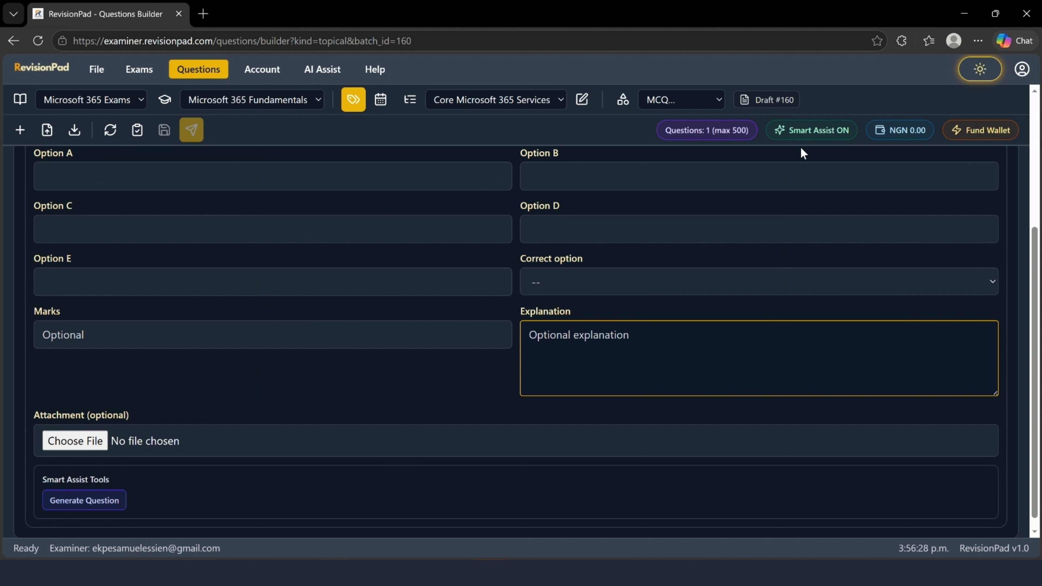
scroll(67, 165, "up", 5)
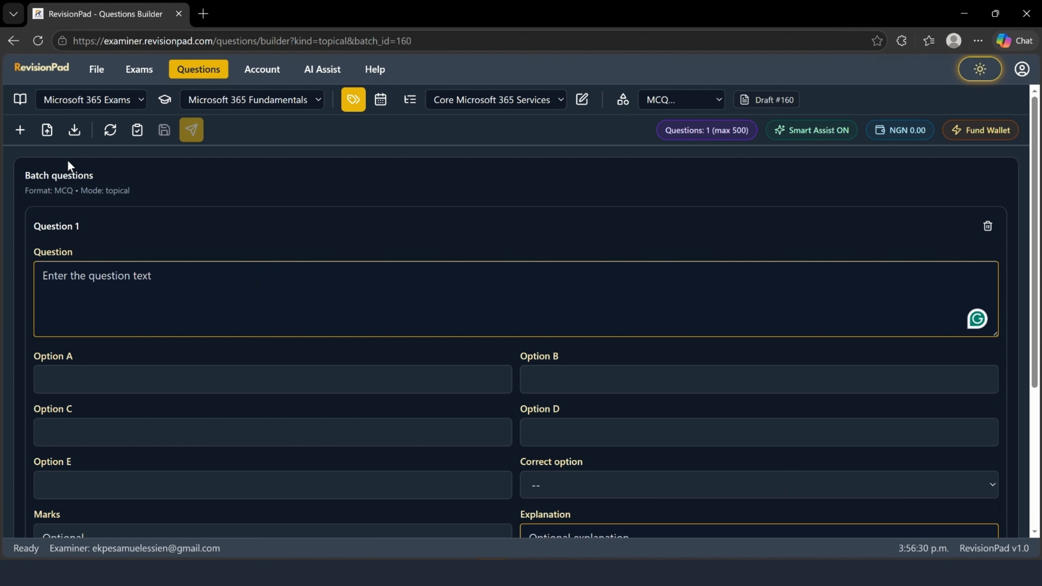
left_click(988, 226)
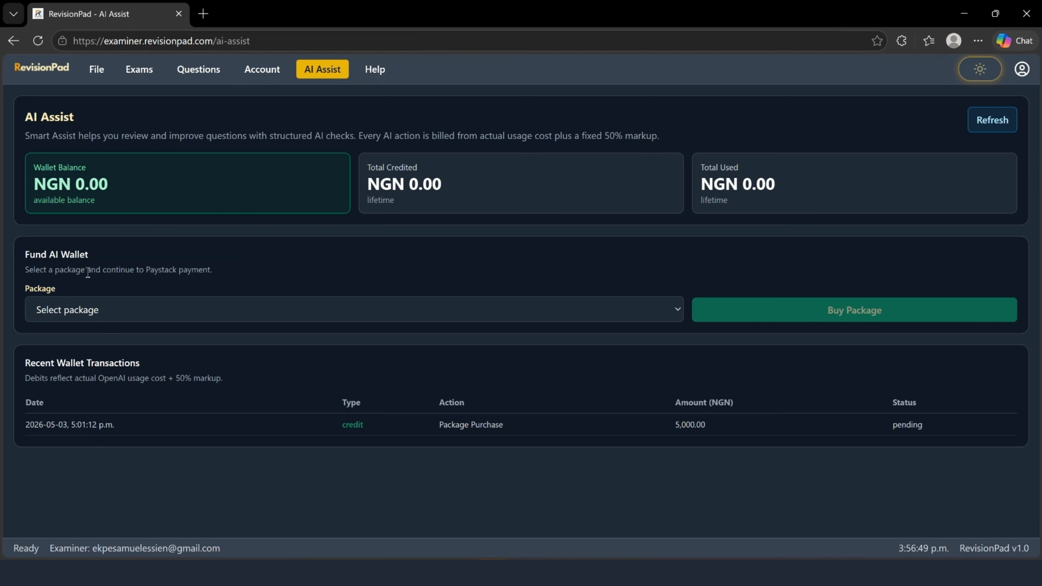
Fund the AI wallet with the Starter NGN 5,000 package, paying by transfer and confirming that the money was sent.
left_click(144, 318)
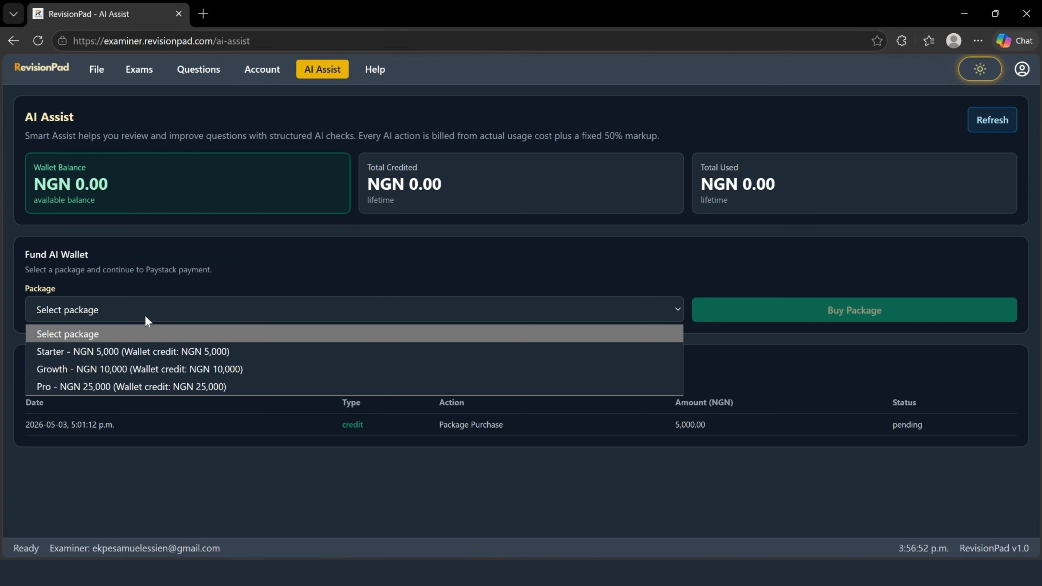
left_click(132, 352)
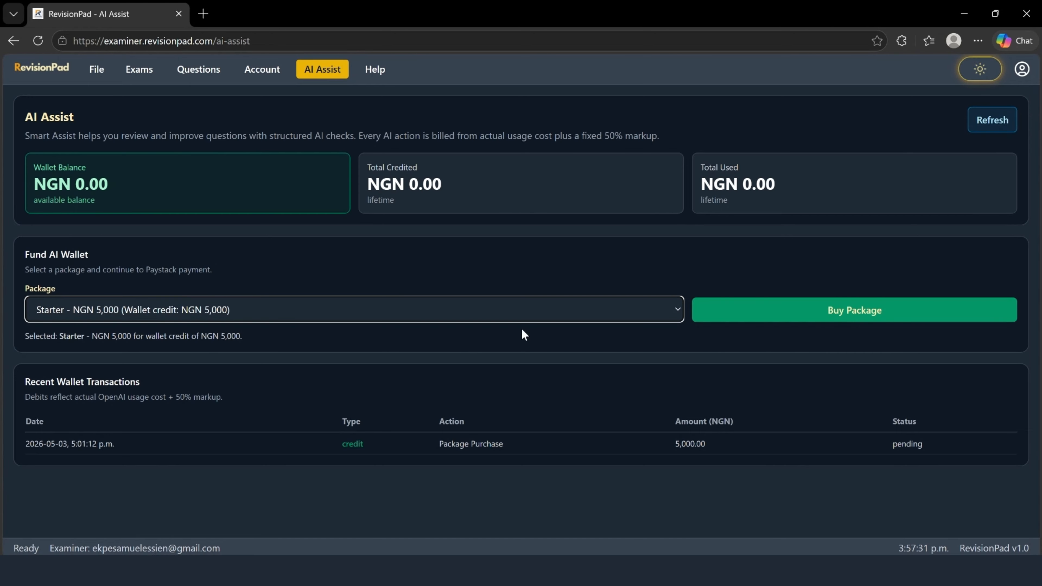
left_click(559, 310)
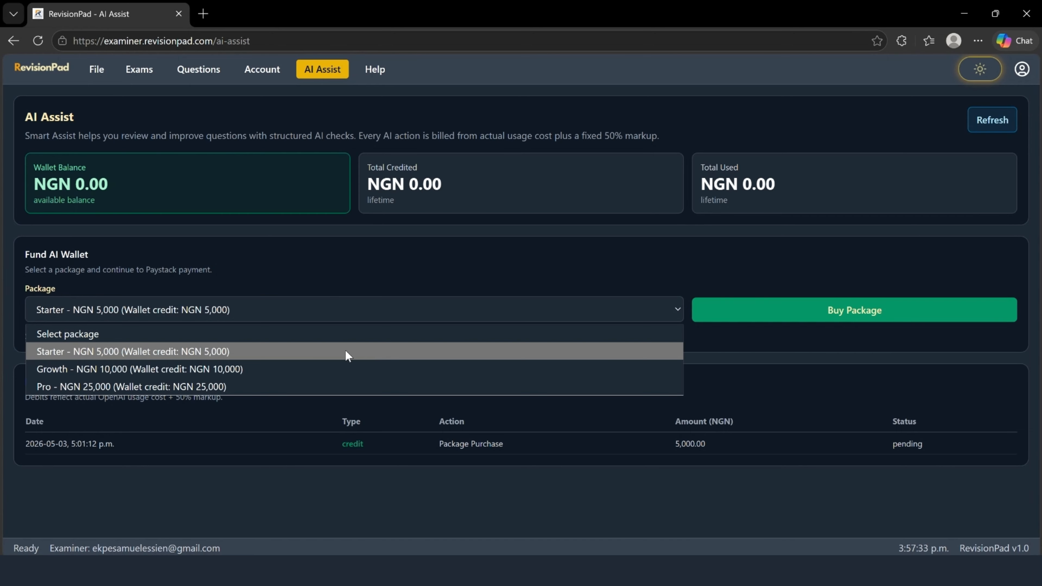
left_click(346, 352)
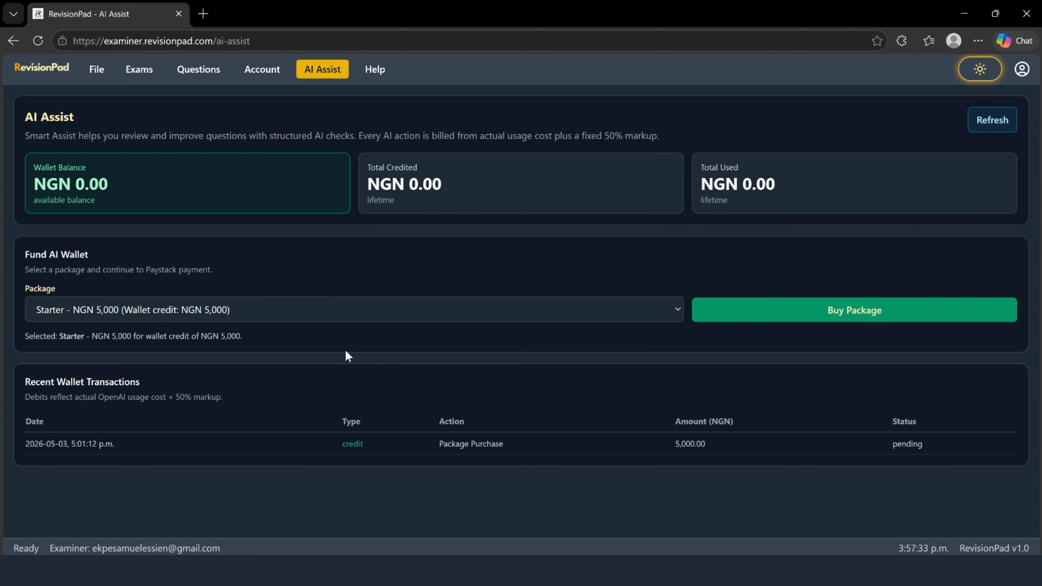
left_click(752, 313)
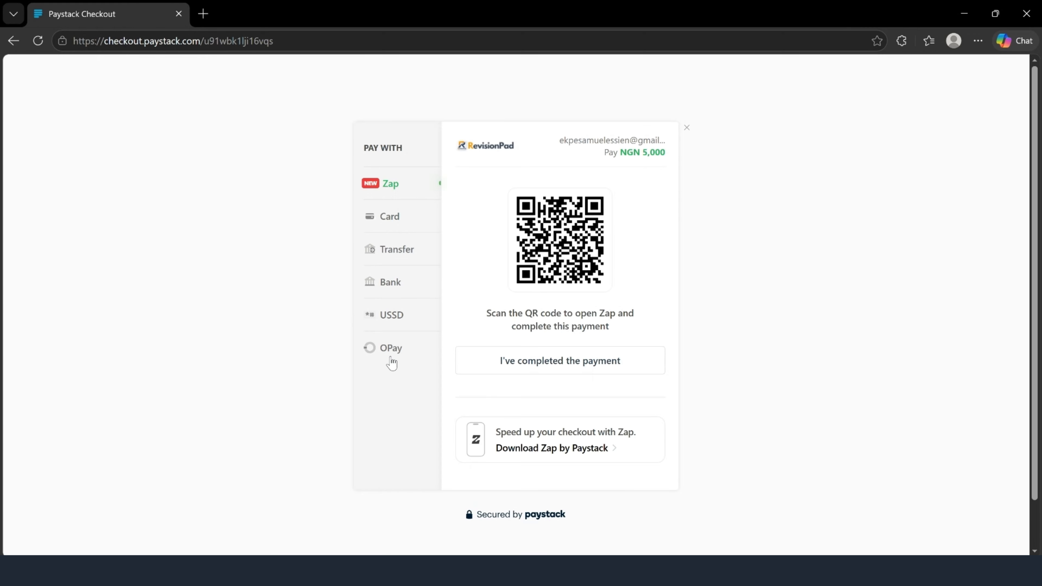
left_click(401, 253)
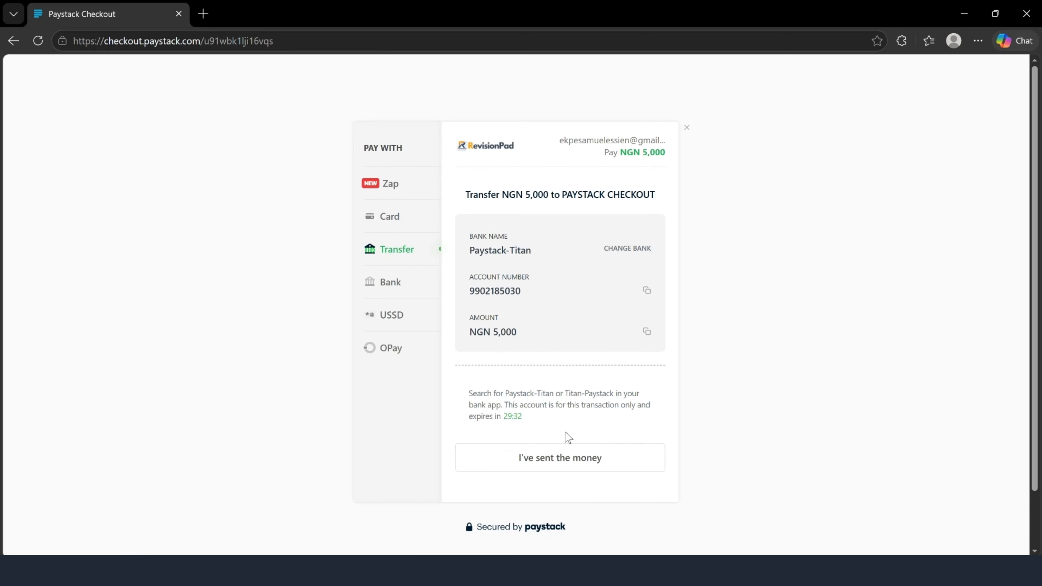
left_click(557, 469)
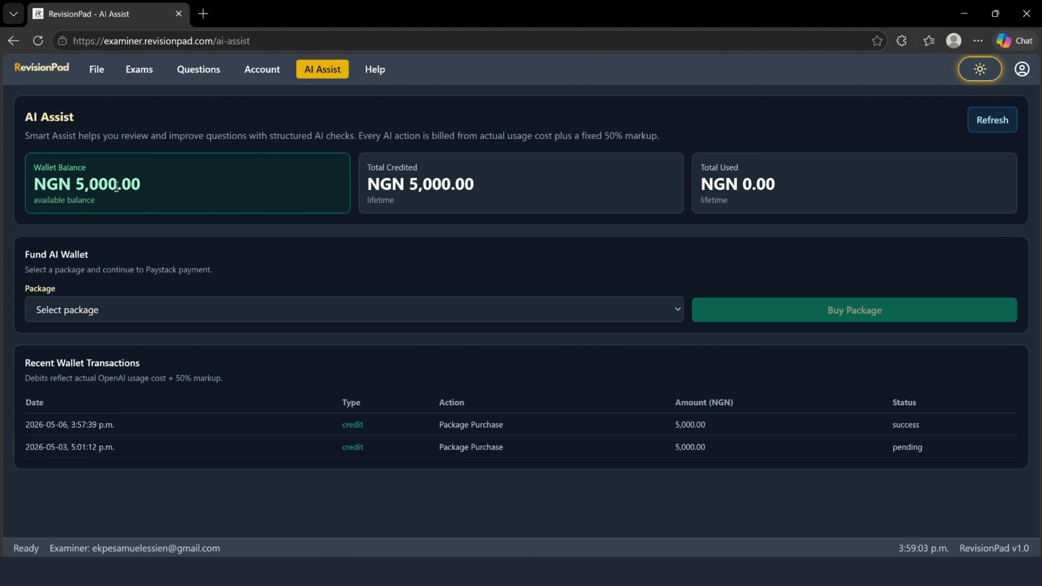
Return to creating topical questions, reload the builder to an empty batch and turn on Smart Assist.
left_click(199, 69)
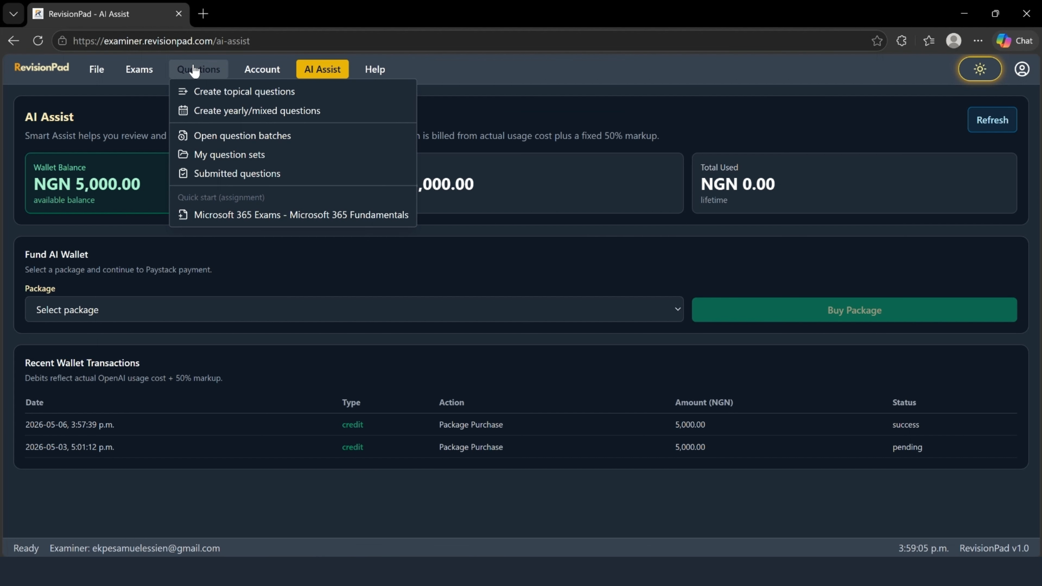
left_click(222, 93)
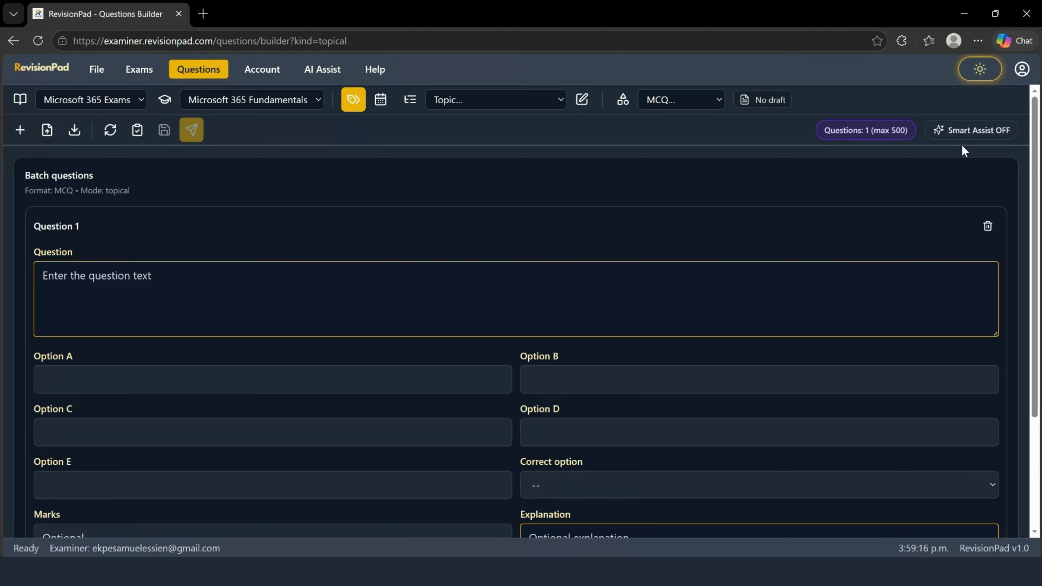
left_click(983, 130)
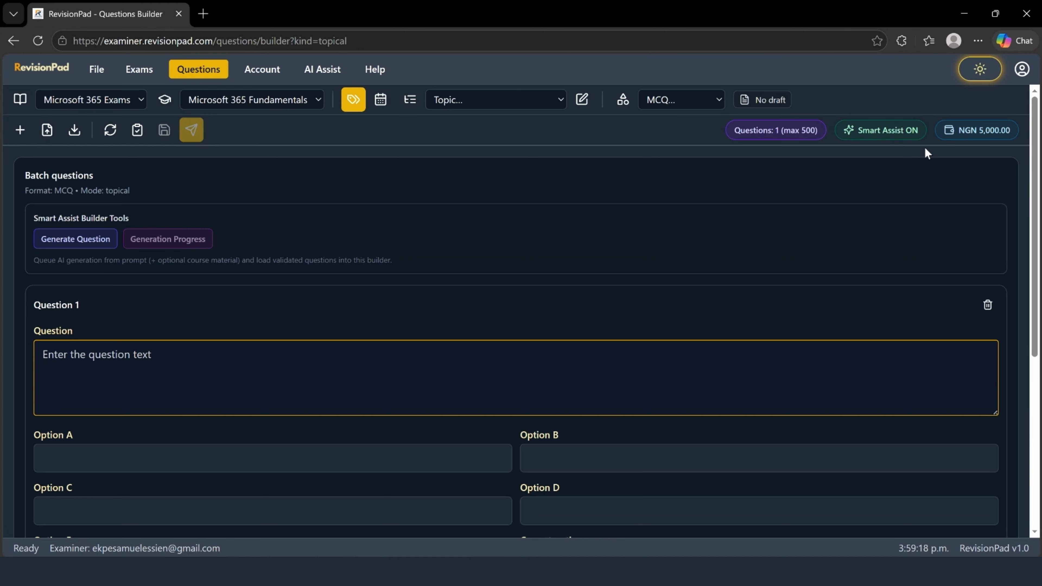
left_click(39, 41)
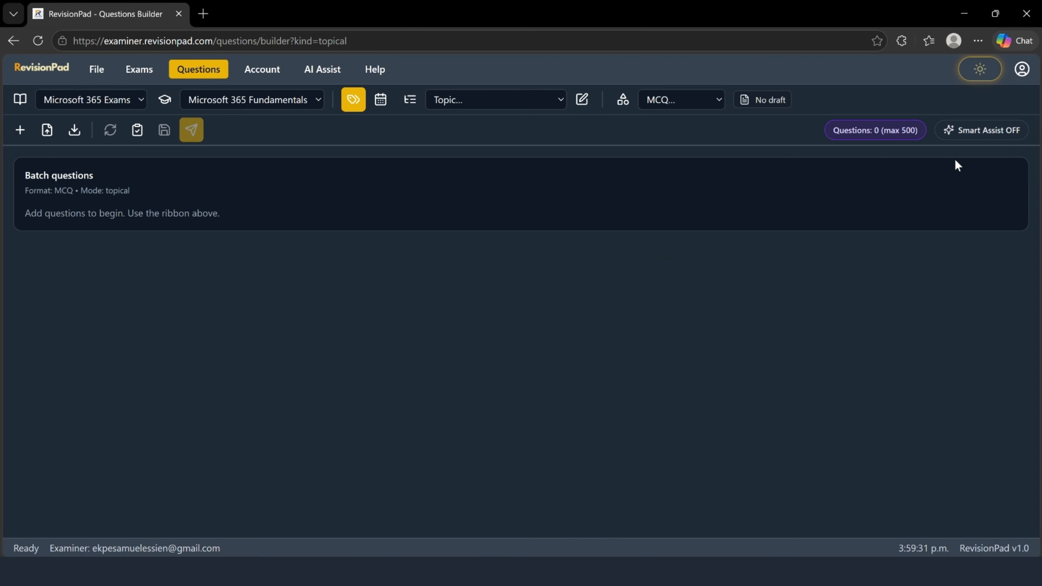
left_click(965, 141)
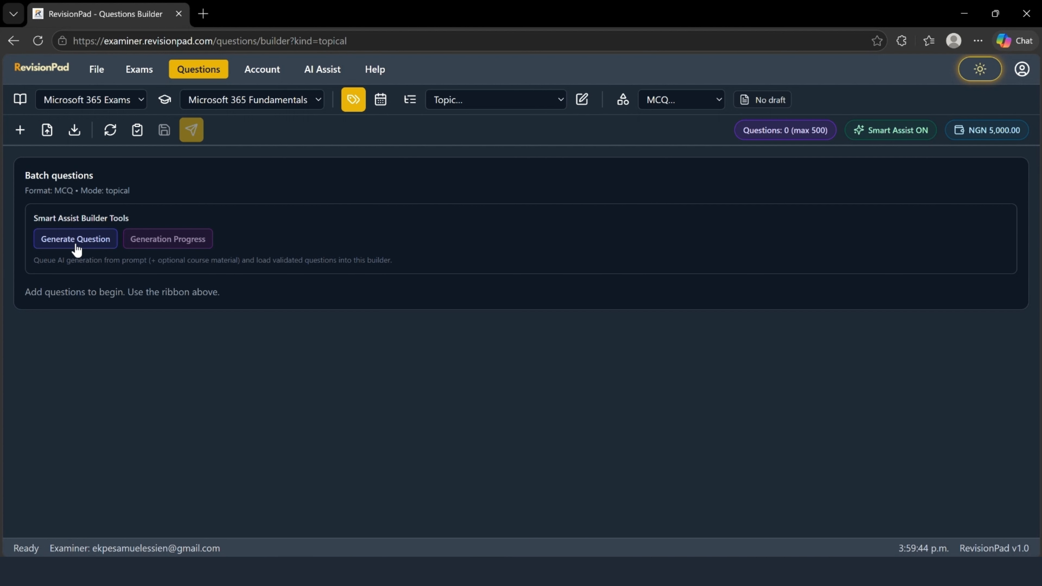
left_click(20, 130)
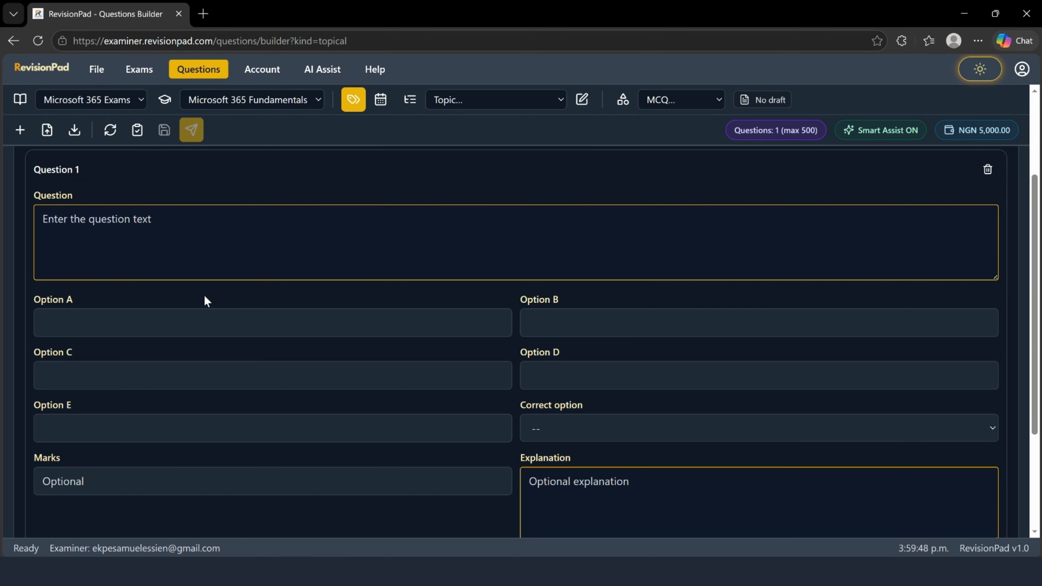
scroll(87, 475, "down", 4)
scroll(128, 246, "up", 5)
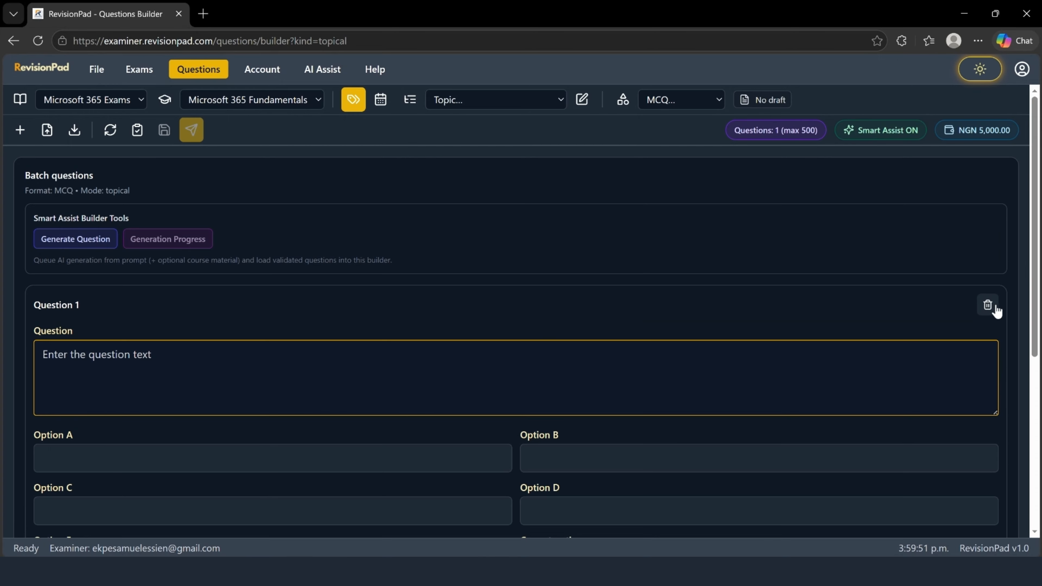
left_click(987, 307)
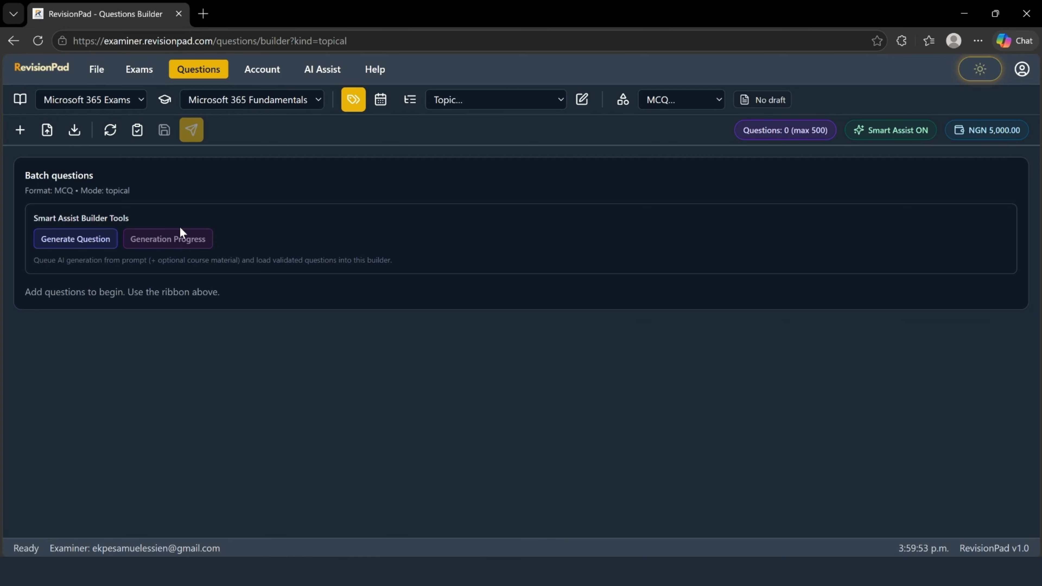
Replace the AI generation prompt with the copied prompt for 2 Core Microsoft 365 Services questions and try to start the generation.
left_click(82, 244)
key("ctrl+a")
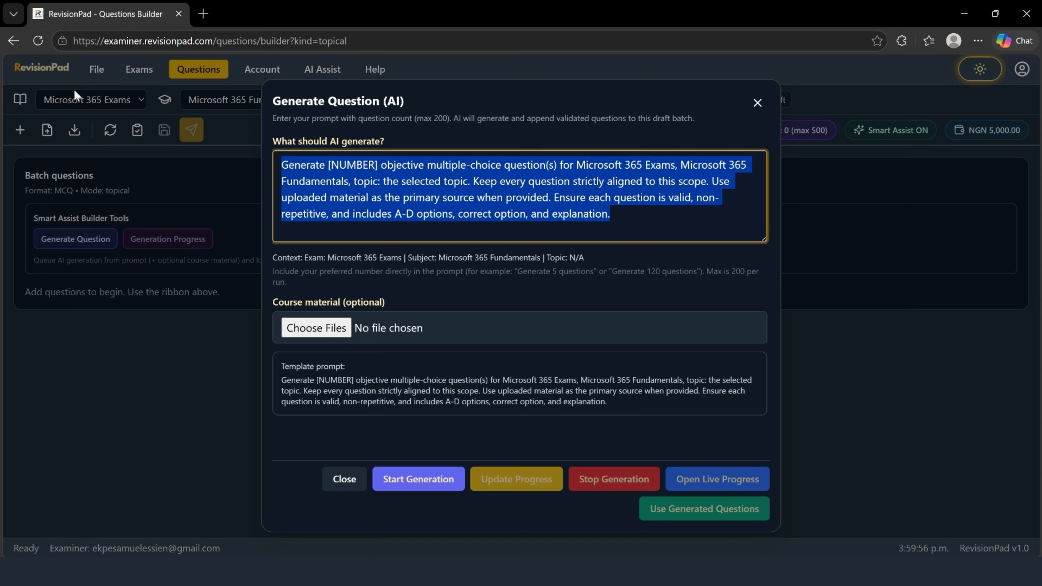
type("Generate 2 objective multiple-choice question(s) for Microsoft 365 Exams, Microsoft 365 Fundamentals, topic: Core Microsoft 365 Services. Keep every question strictly aligned to this scope. Ensure each question is valid, non-repetitive, and includes A-D options, correct option, and explanation.")
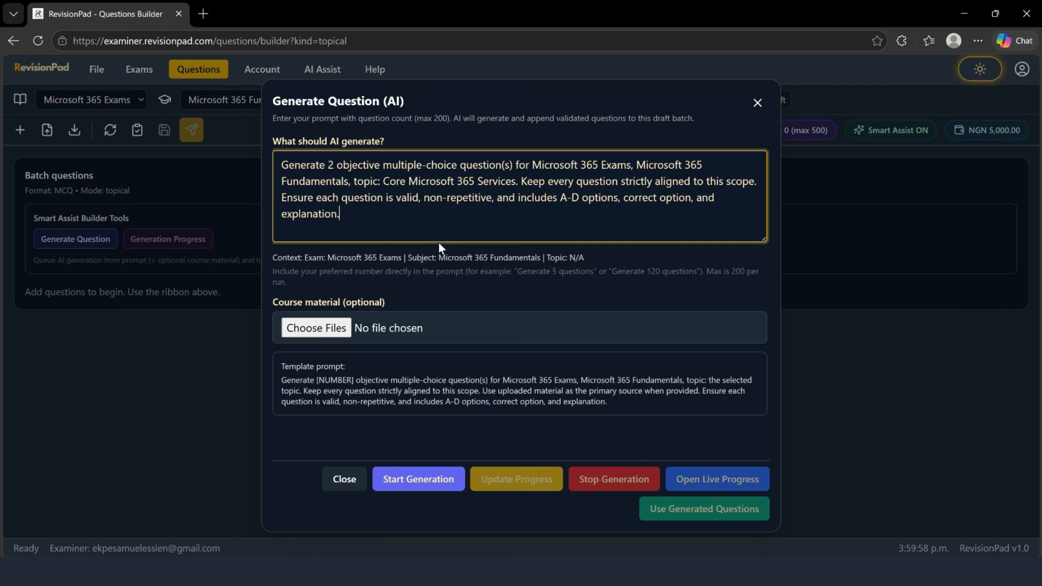
left_click(411, 486)
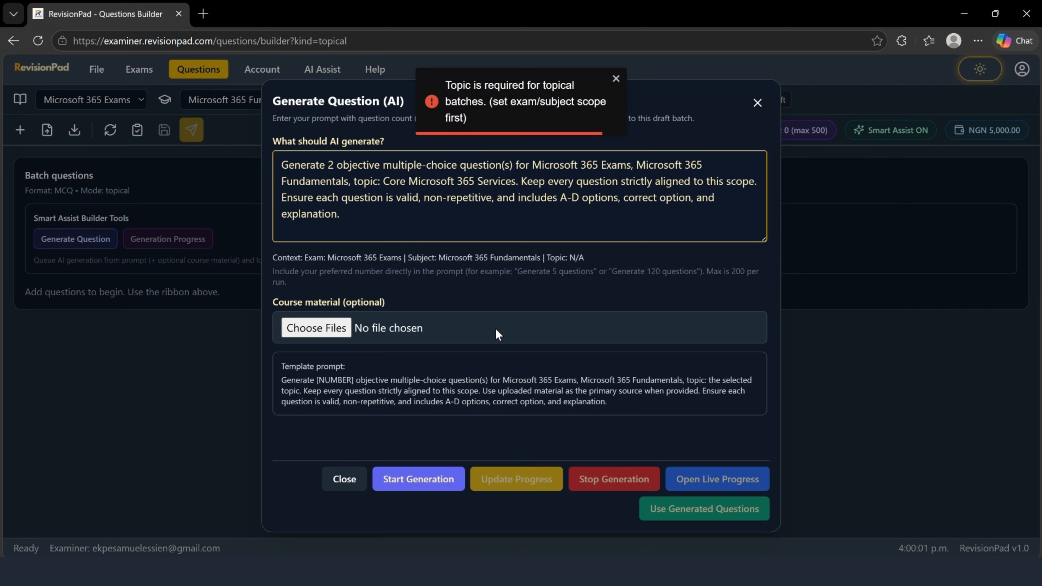
Set the batch topic to Core Microsoft 365 Services and generate the 2 multiple-choice questions with AI.
left_click(758, 104)
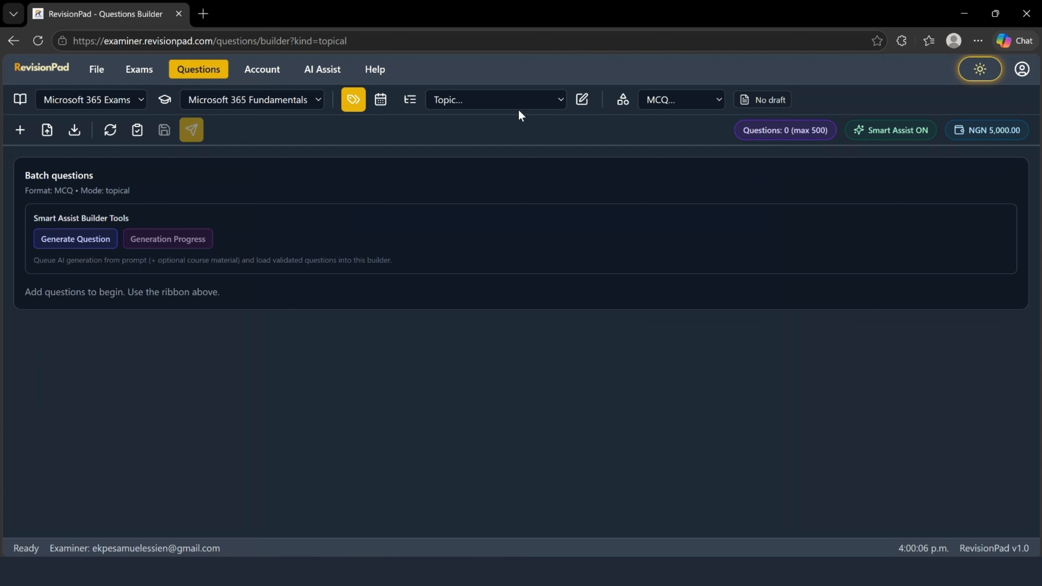
left_click(561, 101)
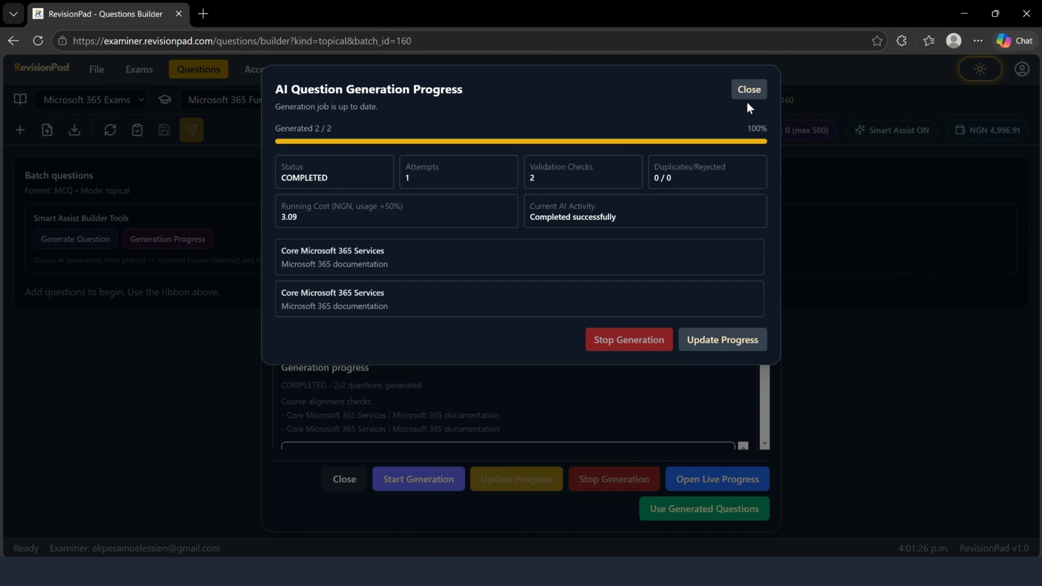
left_click(750, 90)
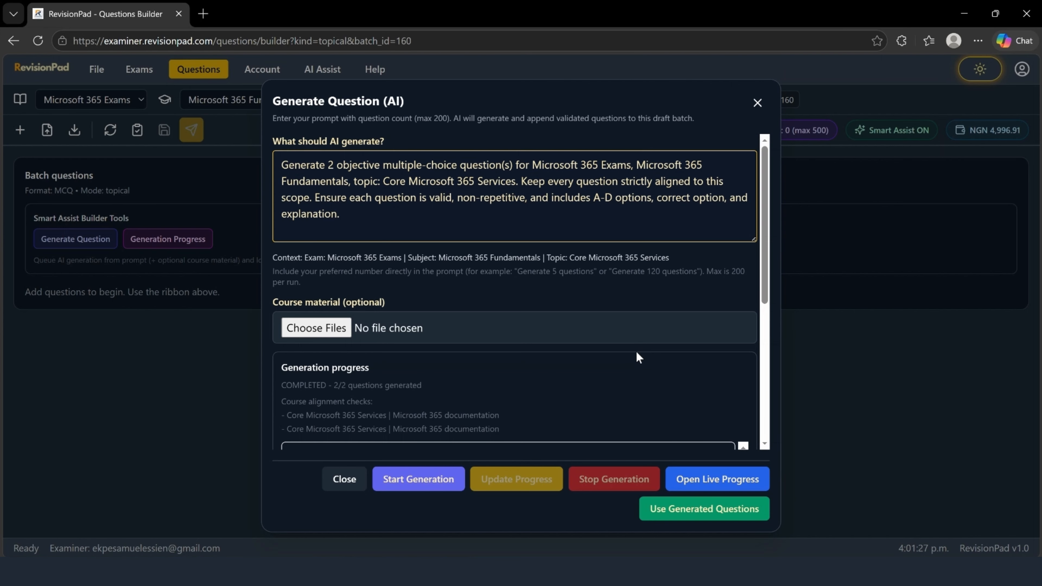
Review both generated questions with their options, correct answers and explanations, and load them into the batch.
scroll(605, 356, "down", 6)
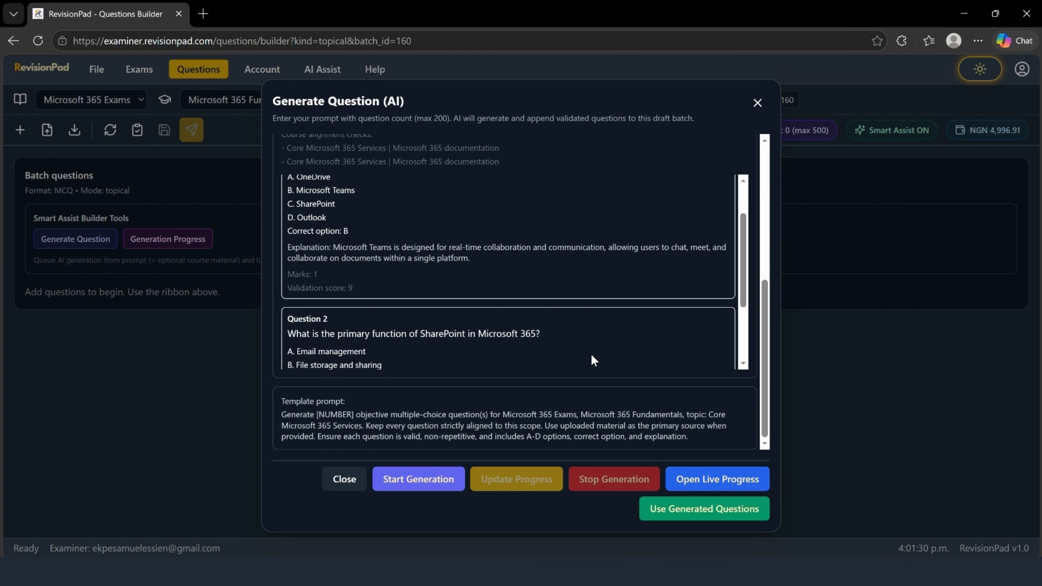
scroll(592, 354, "up", 2)
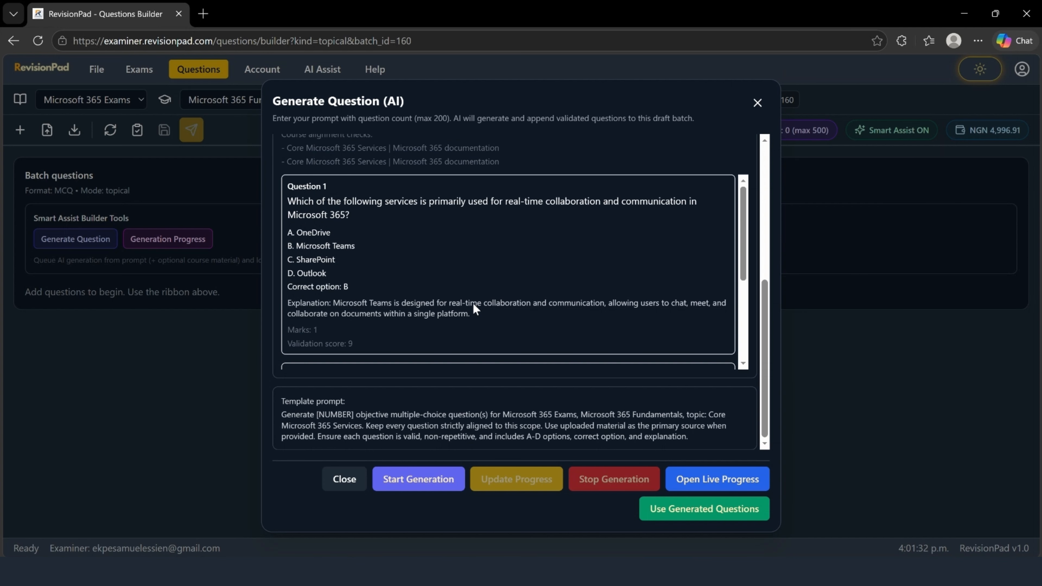
scroll(442, 306, "down", 3)
scroll(439, 287, "down", 2)
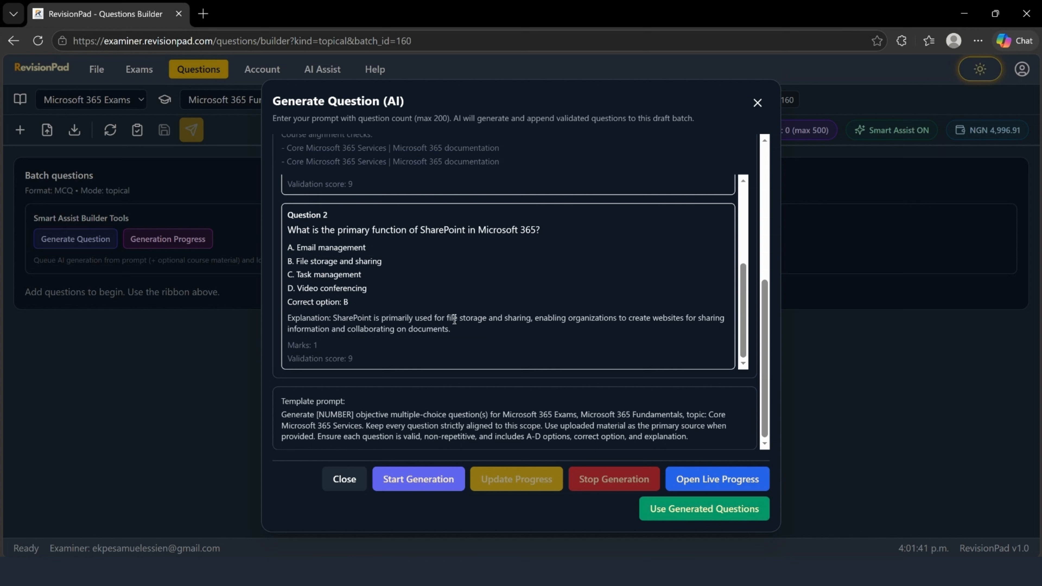
scroll(446, 300, "up", 5)
scroll(455, 299, "down", 5)
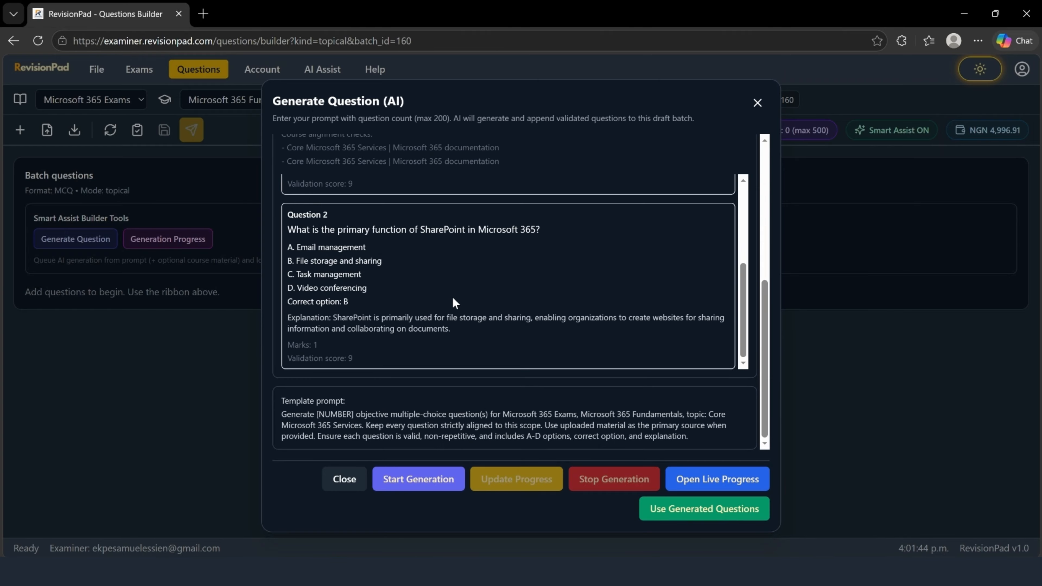
left_click(697, 505)
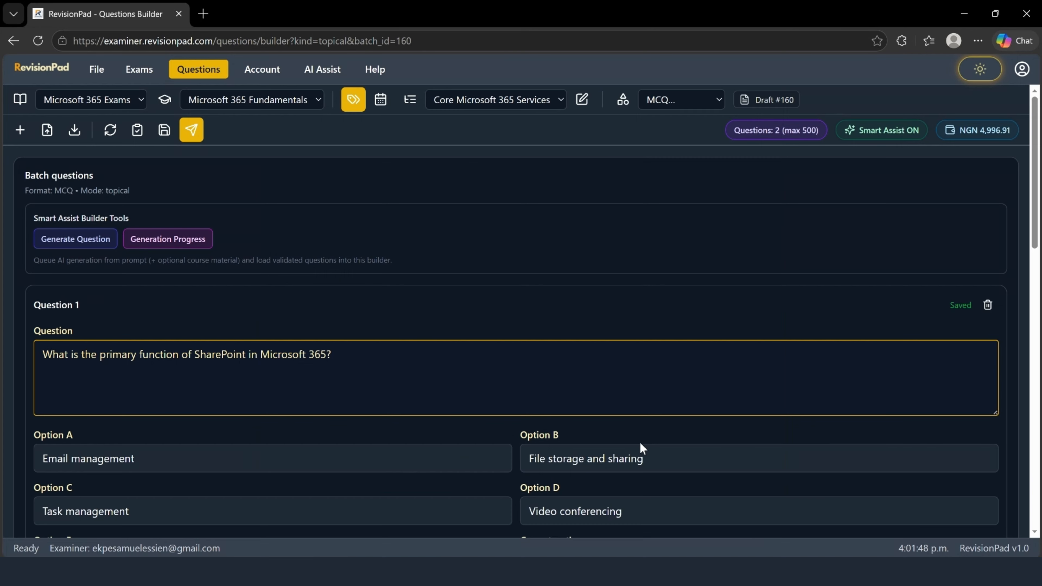
scroll(533, 372, "down", 15)
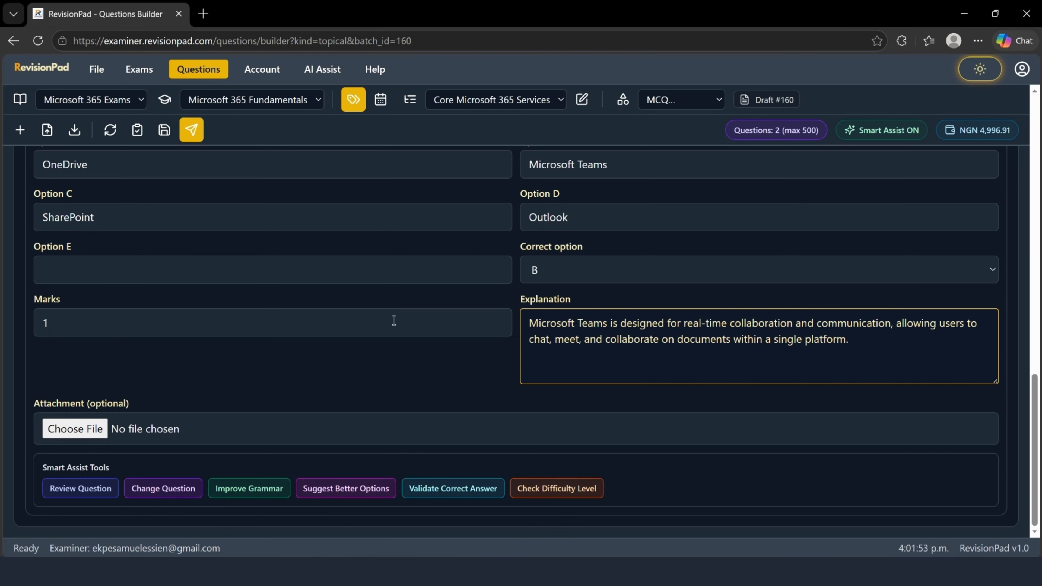
Import the CSV file of questions into the current Core Microsoft 365 Services batch, leaving default marks and explanation blank.
scroll(393, 319, "down", 10)
scroll(392, 320, "down", 10)
scroll(230, 417, "up", 15)
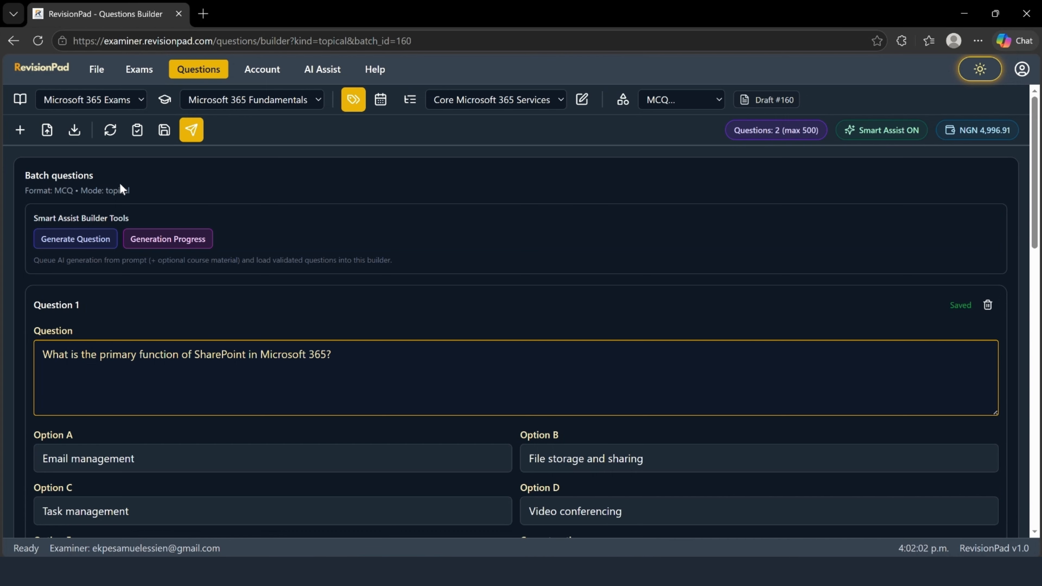
left_click(47, 130)
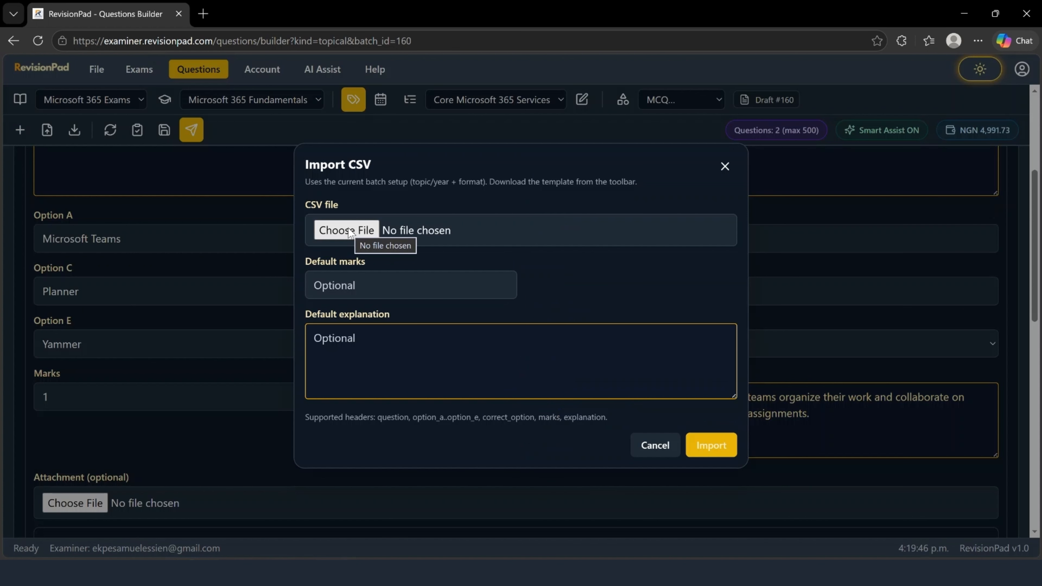
left_click(349, 229)
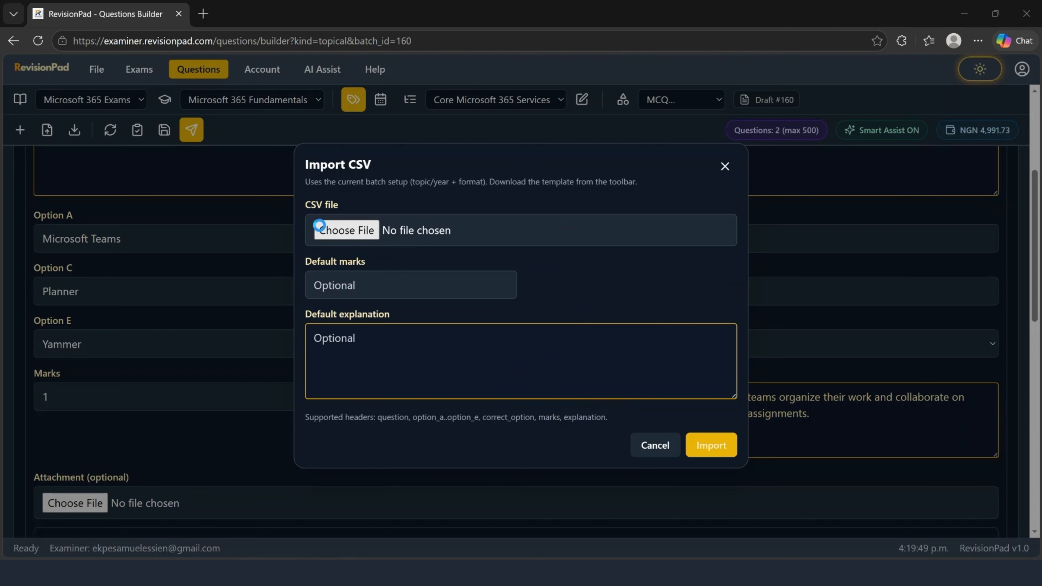
double_click(167, 105)
left_click(709, 442)
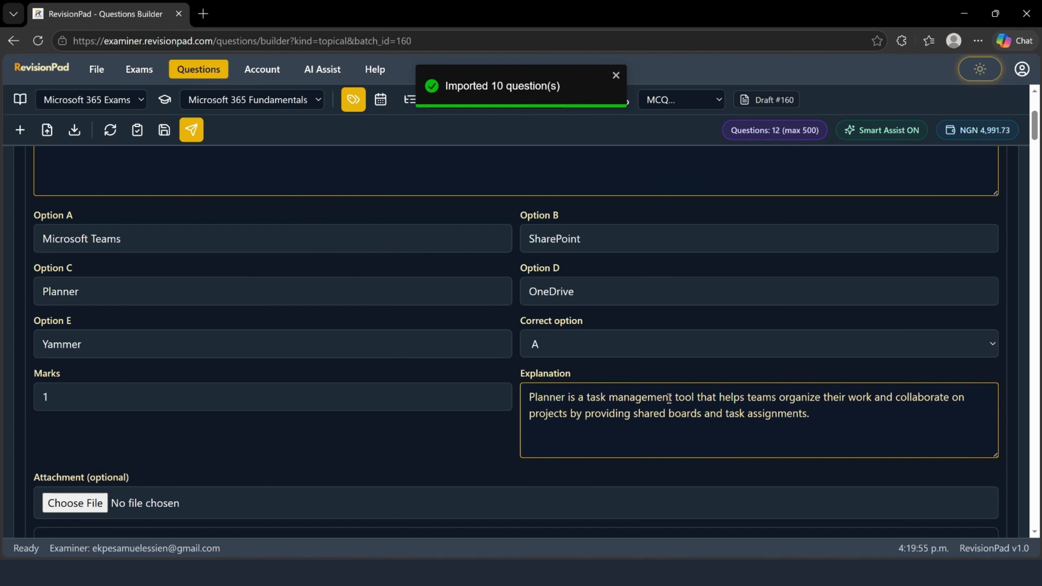
Review the imported questions through Question 12, checking their options, correct answers, marks and explanations.
scroll(519, 363, "down", 5)
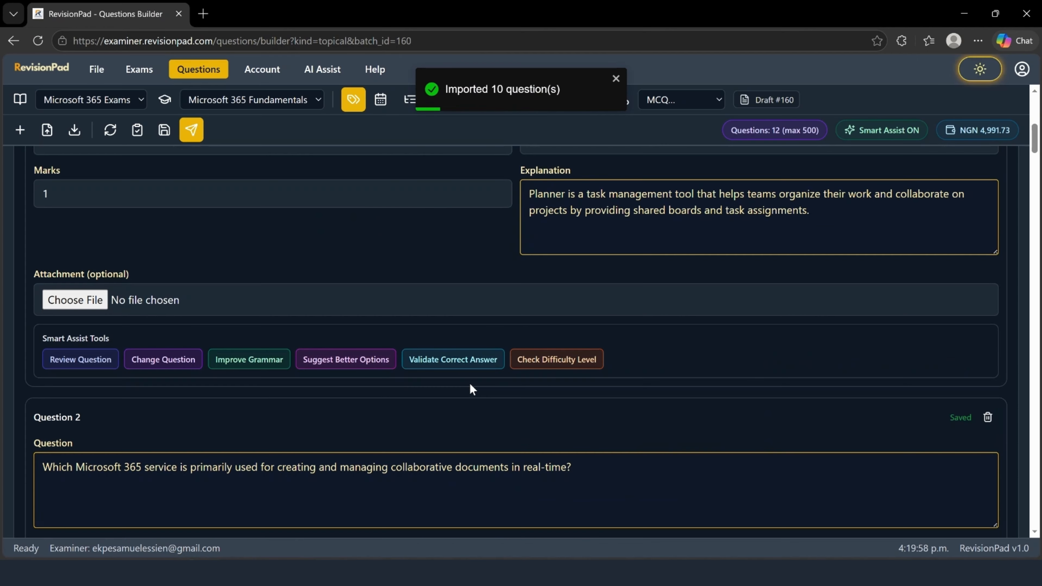
scroll(472, 389, "down", 6)
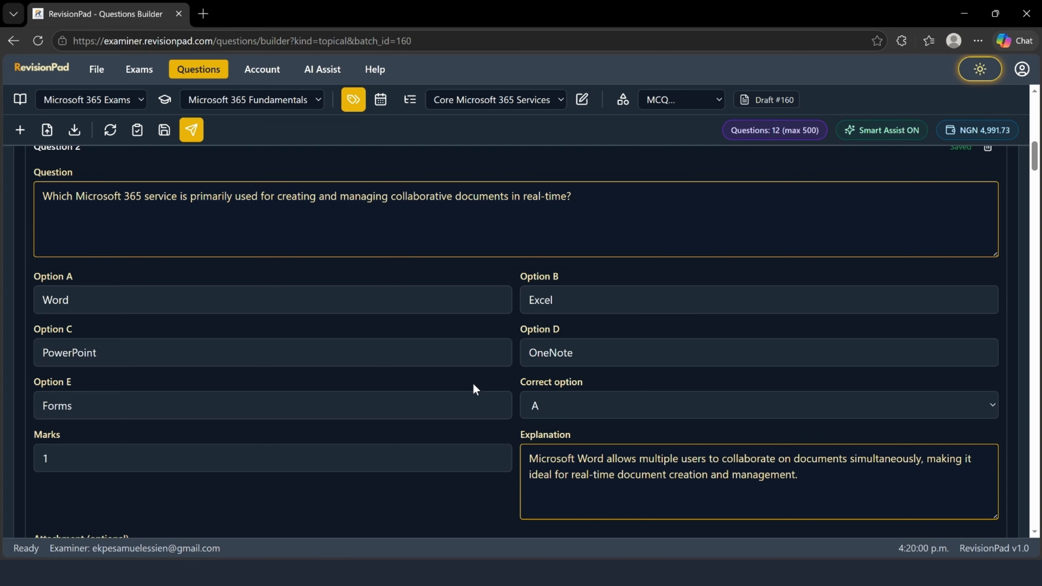
scroll(242, 401, "down", 6)
scroll(288, 293, "down", 8)
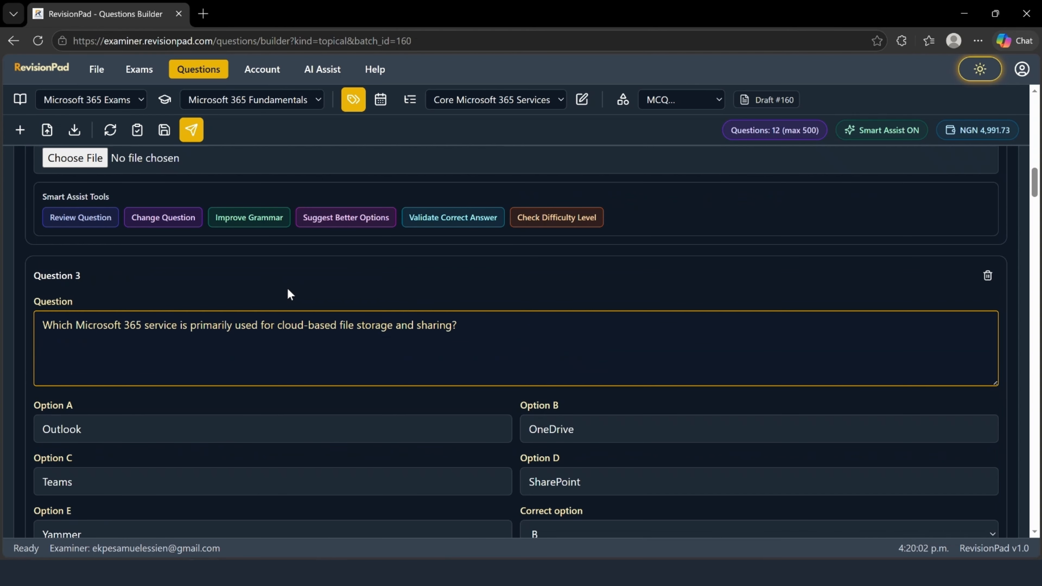
scroll(288, 306, "down", 20)
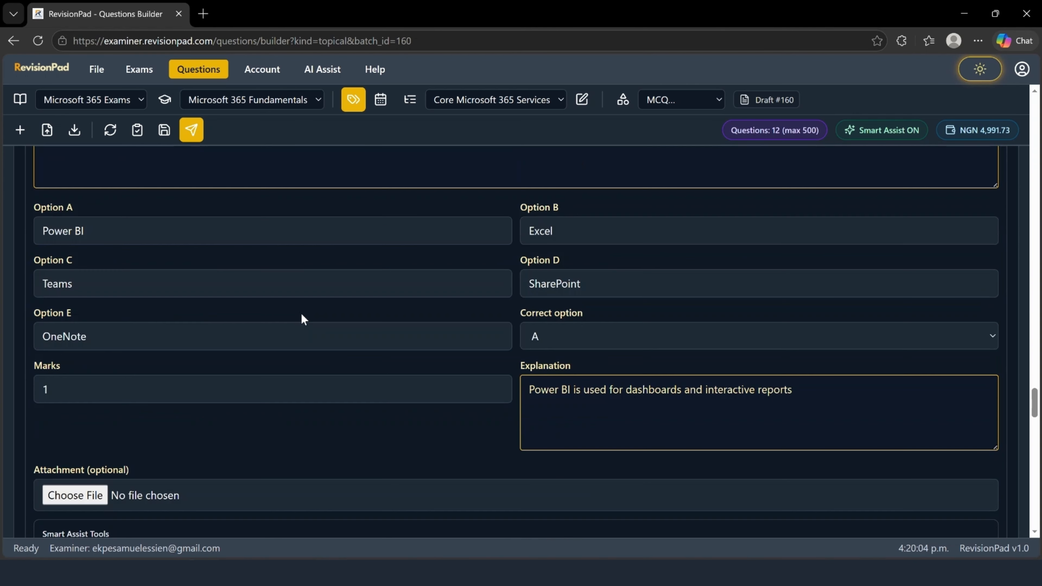
scroll(303, 320, "down", 20)
scroll(303, 319, "up", 9)
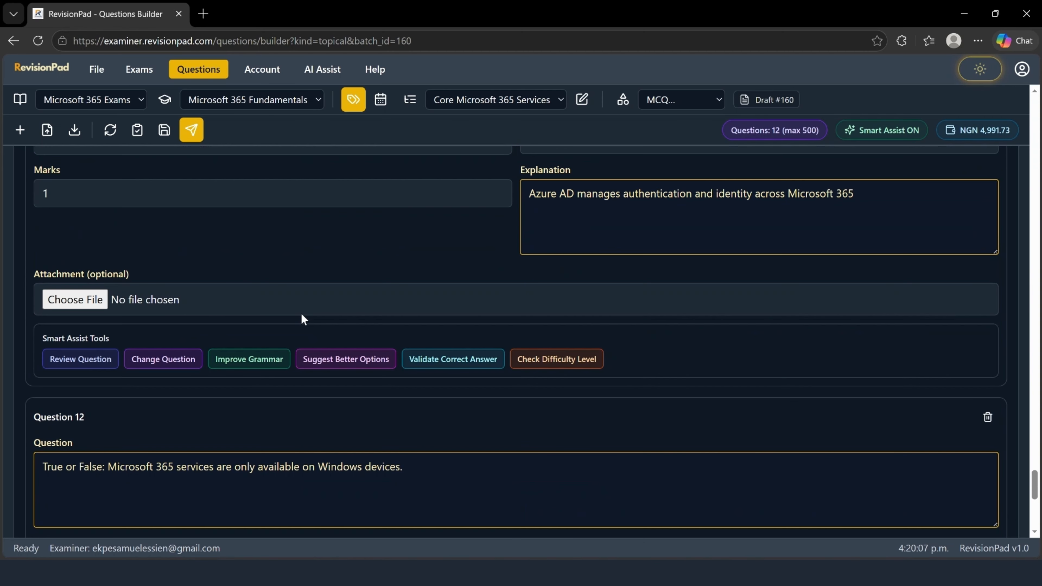
scroll(116, 353, "down", 2)
scroll(128, 357, "down", 8)
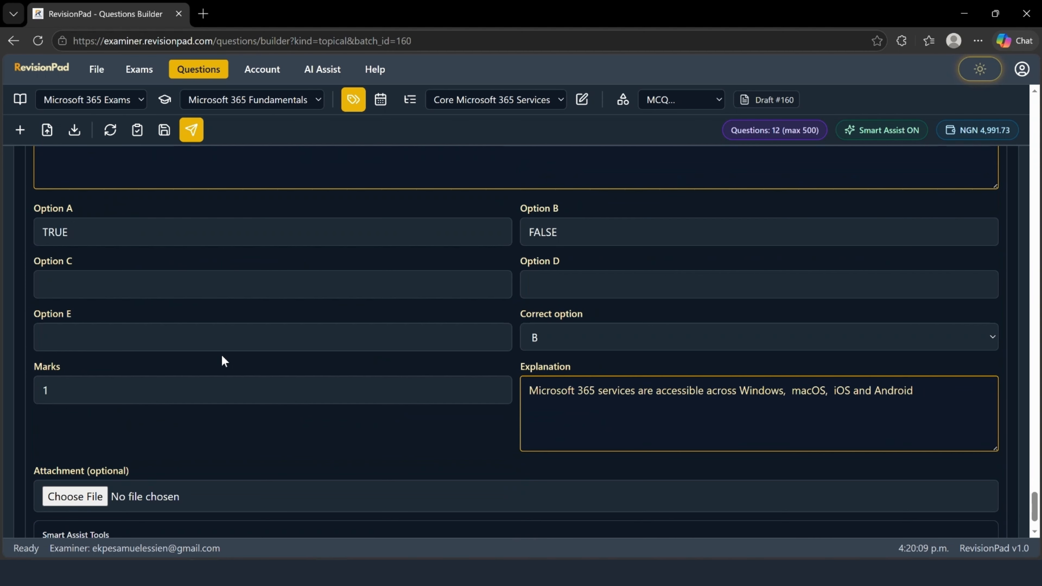
scroll(228, 361, "up", 12)
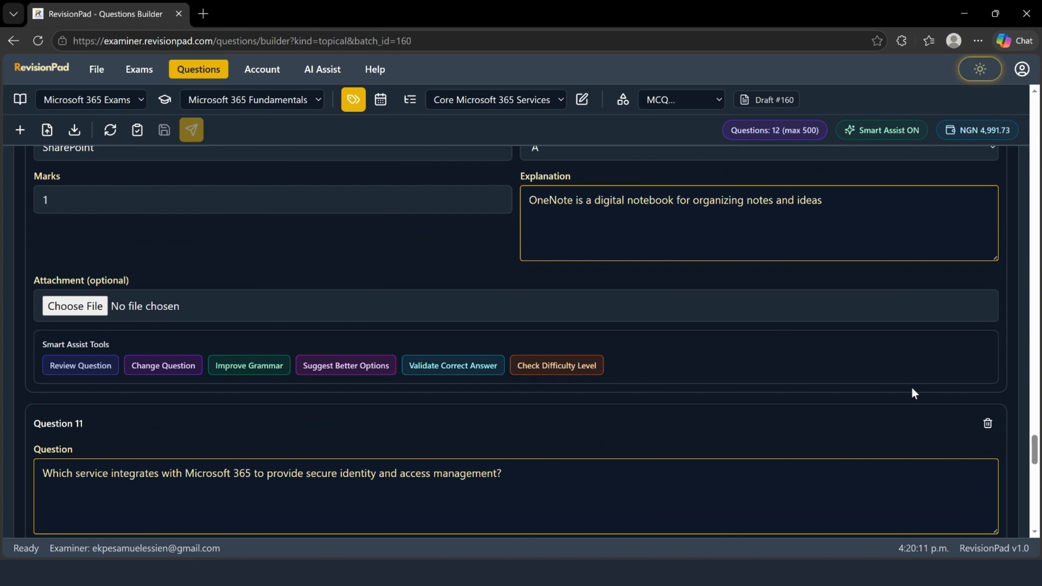
Use Smart Assist to change Question 3 about enterprise-level intranet and document management, and check the suggested replacement options.
left_click_drag(1034, 448, 1031, 226)
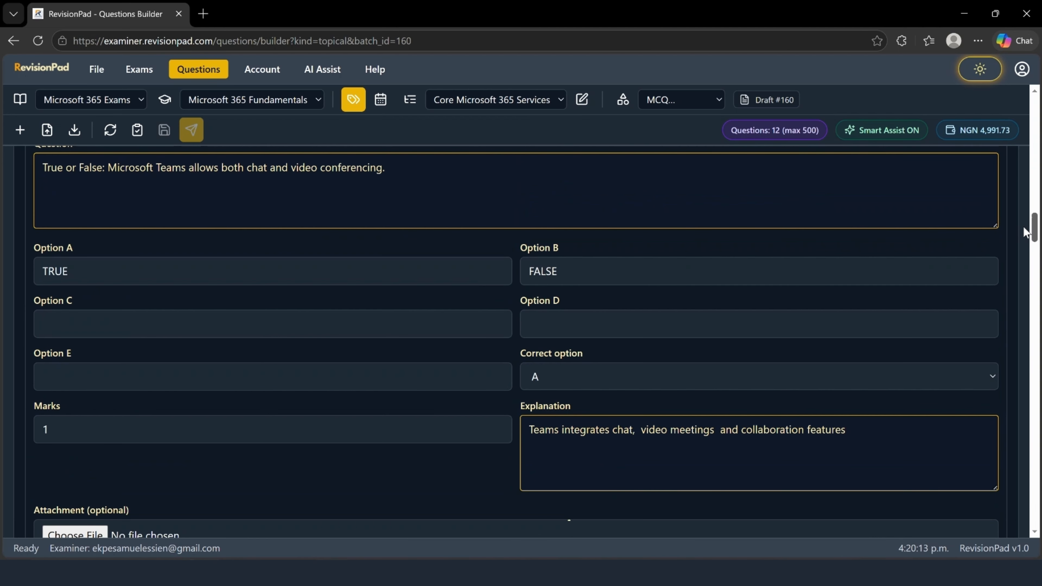
scroll(493, 349, "up", 5)
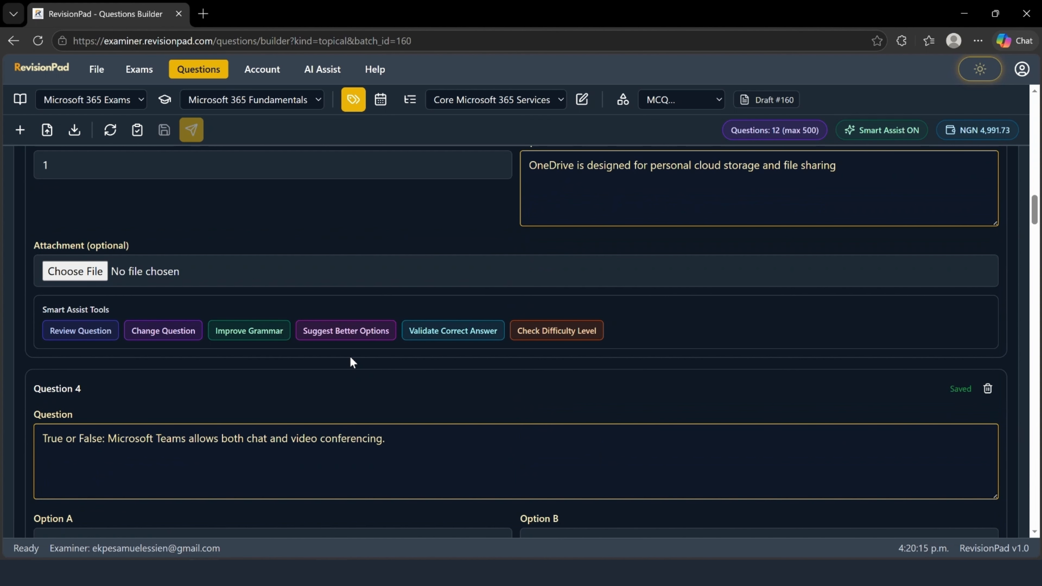
scroll(349, 356, "up", 8)
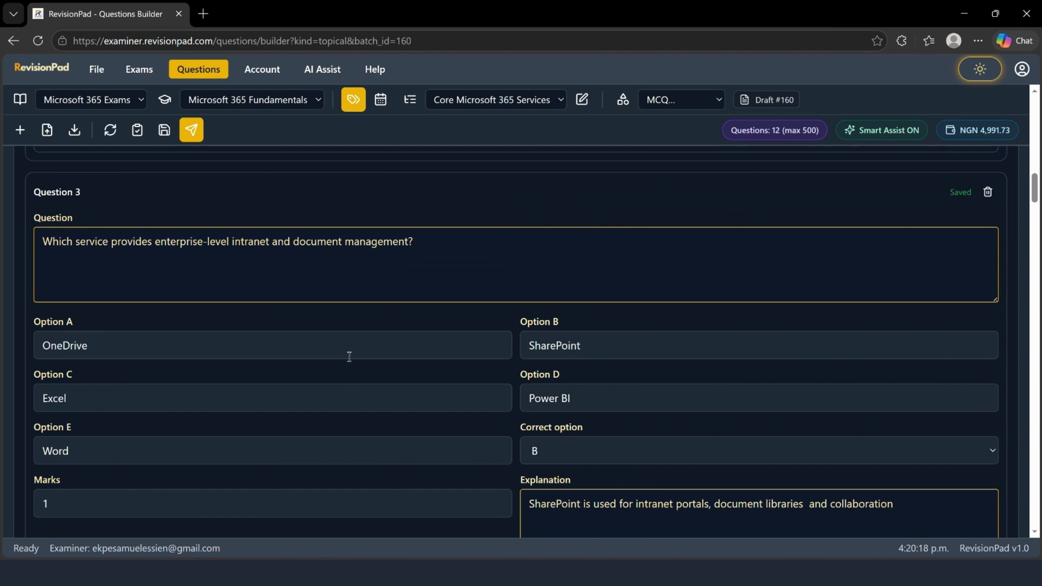
scroll(350, 356, "down", 2)
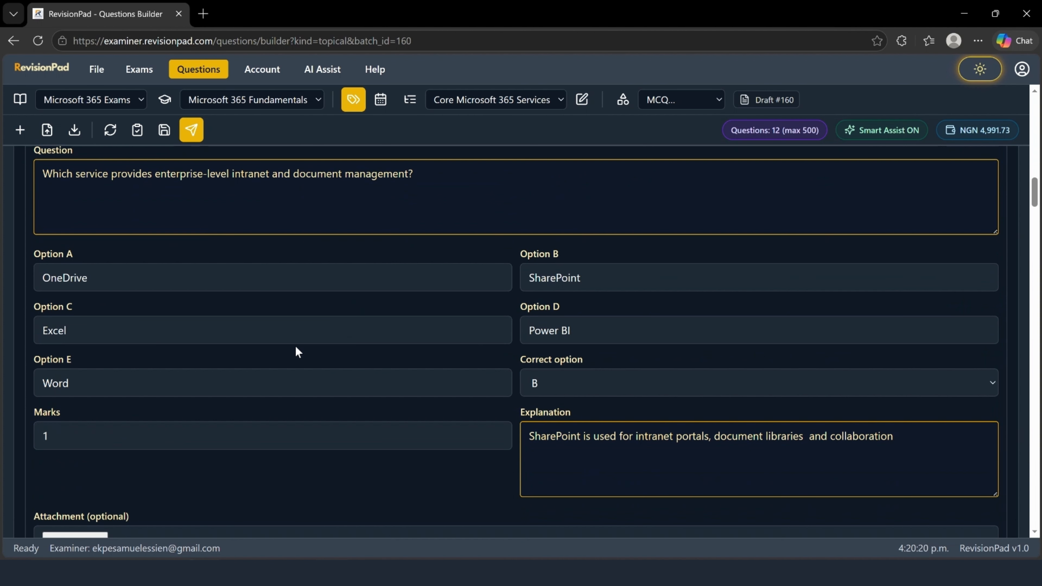
scroll(296, 350, "up", 4)
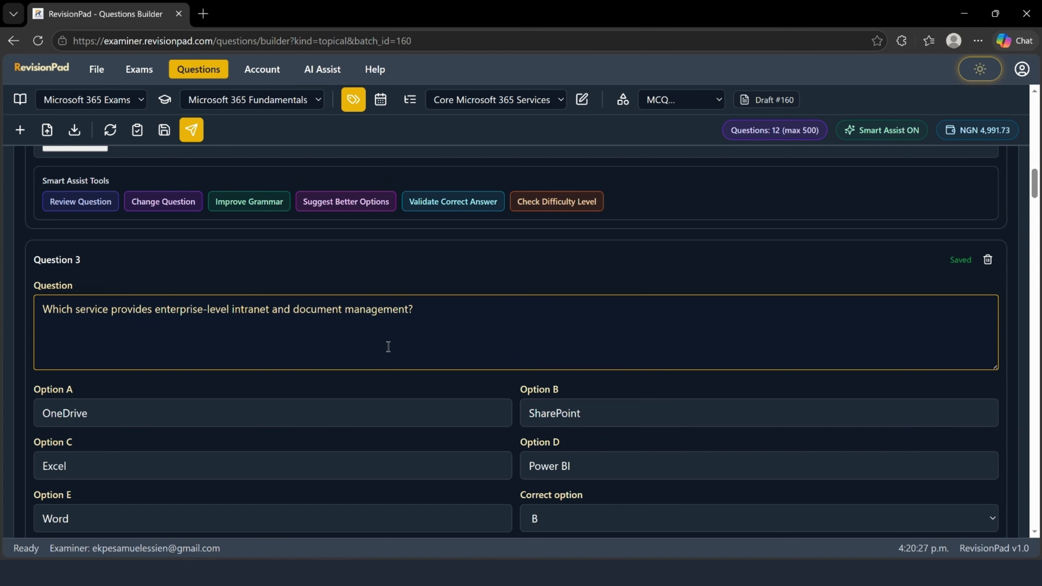
scroll(388, 347, "down", 2)
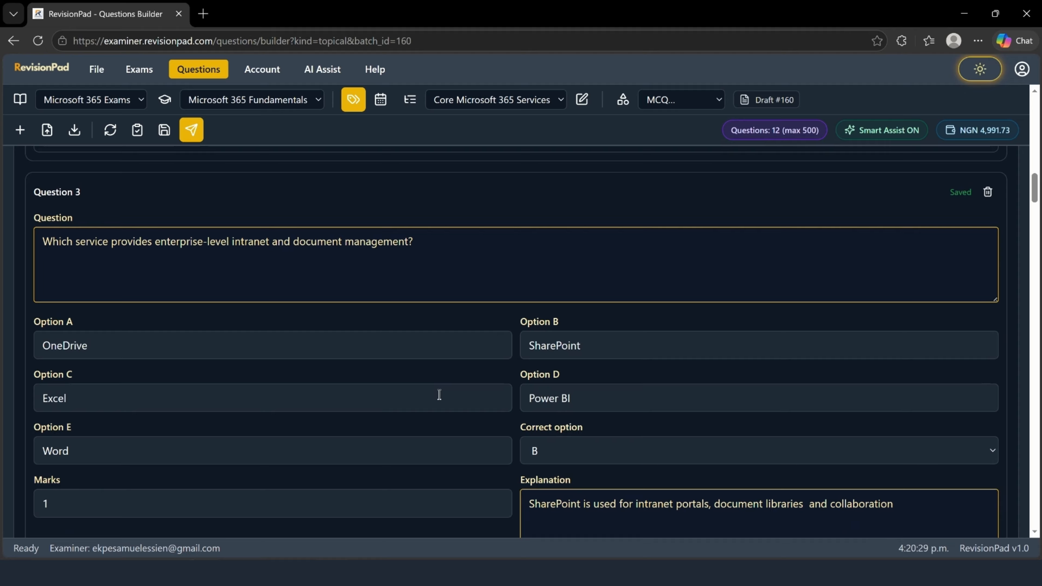
scroll(437, 396, "down", 3)
scroll(277, 402, "down", 1)
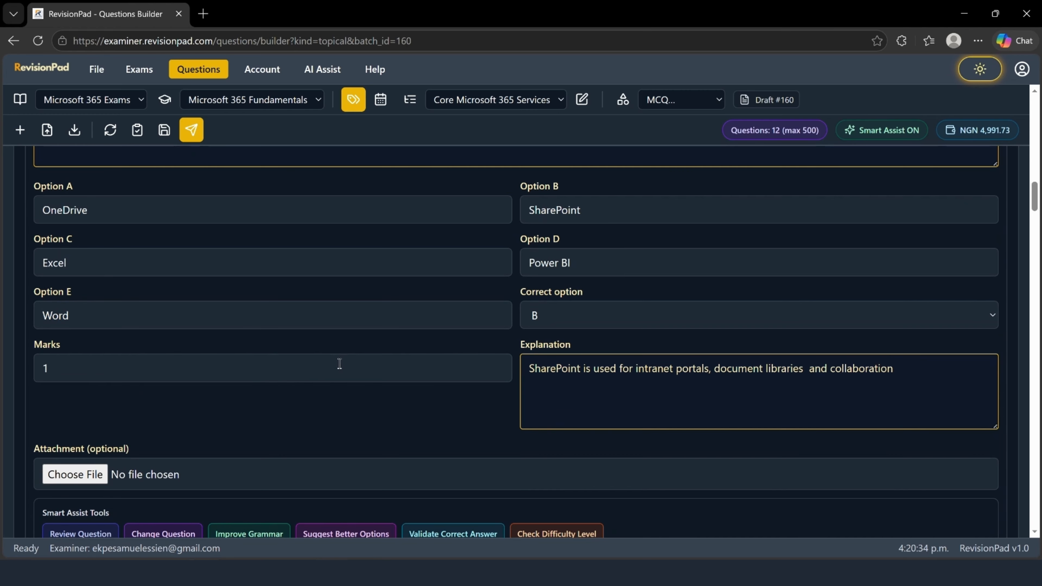
scroll(153, 466, "down", 2)
left_click(152, 466)
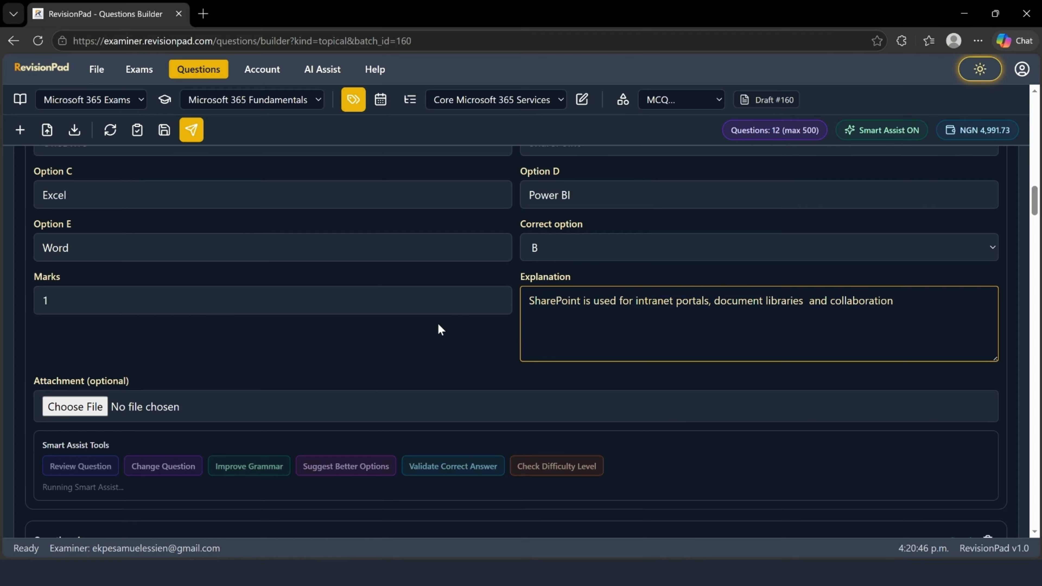
scroll(322, 349, "down", 5)
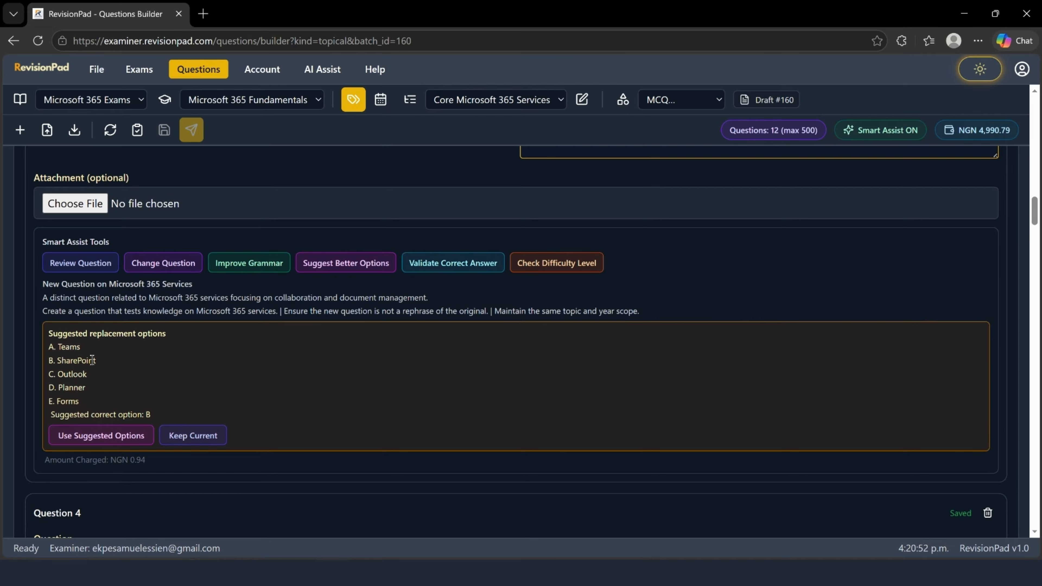
scroll(120, 385, "up", 1)
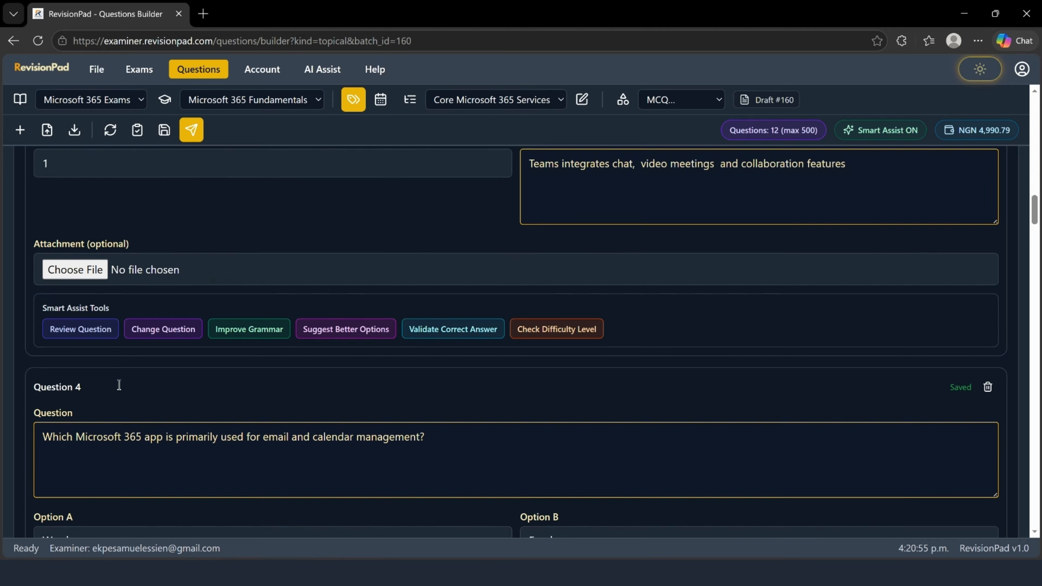
Use Smart Assist to validate the correct answer of the true-or-false question on Microsoft Teams chat and video conferencing.
scroll(119, 385, "up", 4)
scroll(152, 391, "down", 3)
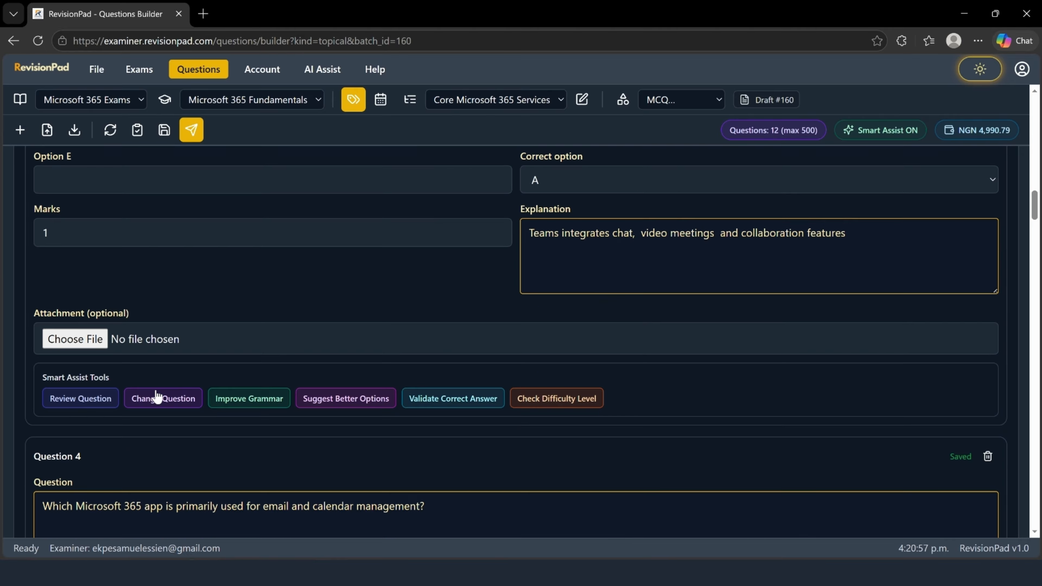
scroll(189, 311, "up", 5)
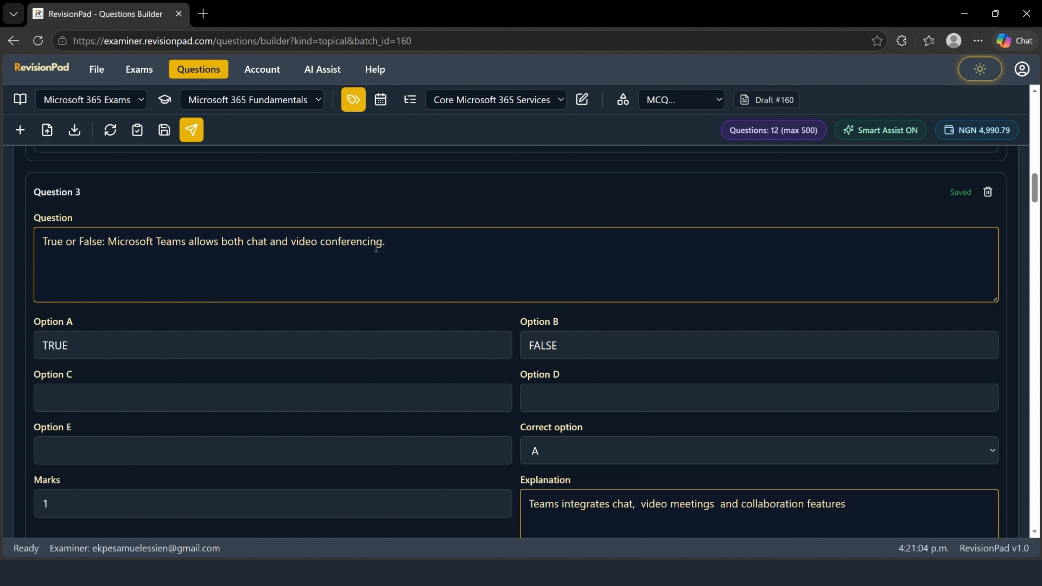
scroll(373, 339, "down", 2)
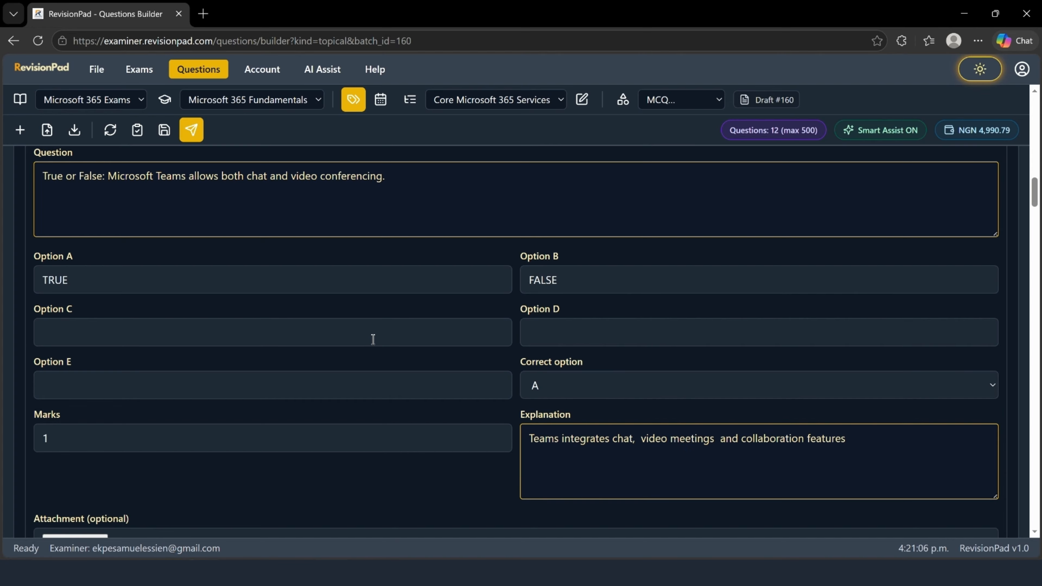
scroll(384, 342, "down", 5)
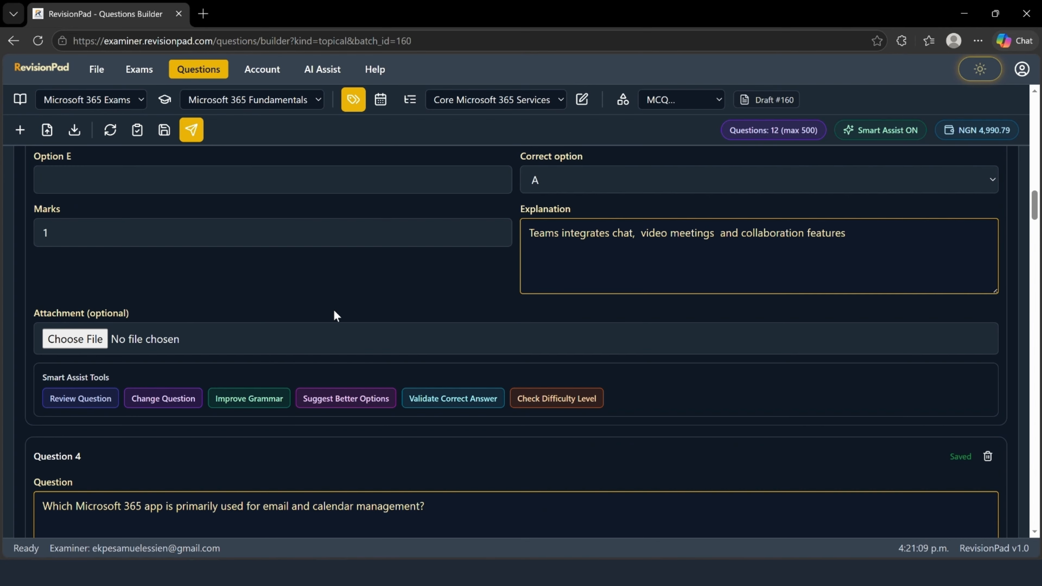
scroll(332, 404, "up", 2)
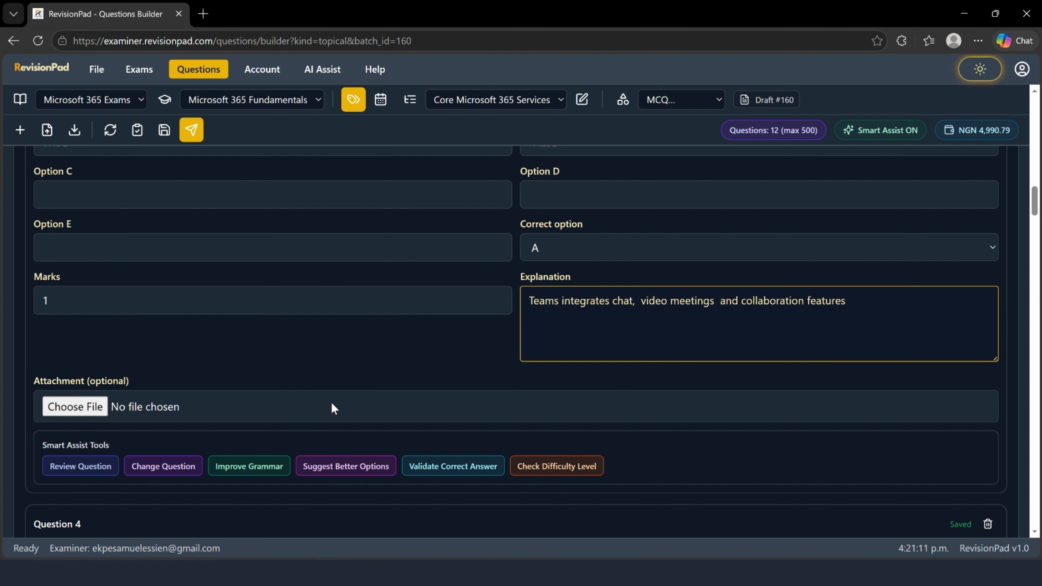
left_click(442, 471)
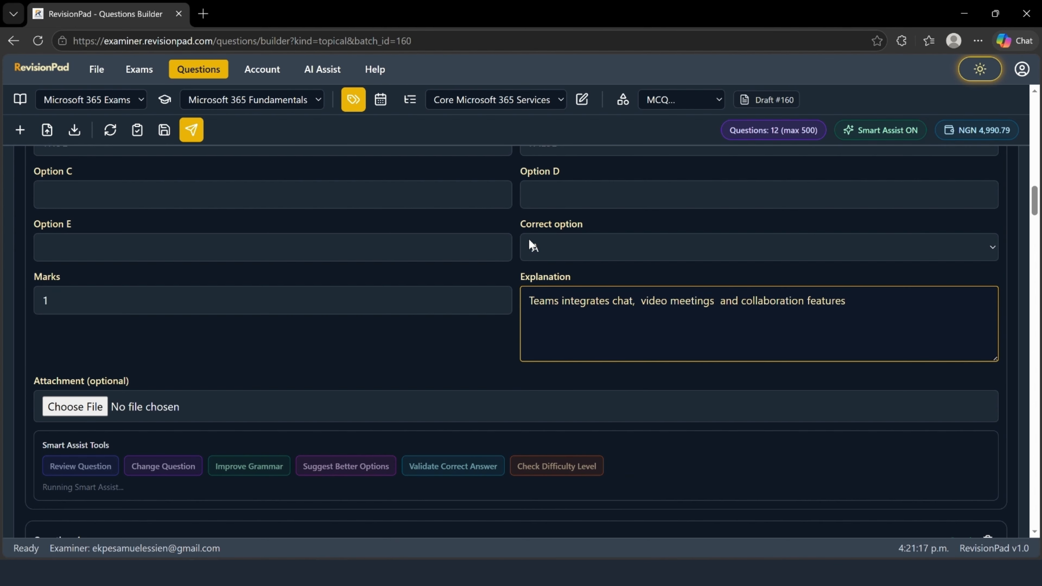
scroll(546, 262, "up", 1)
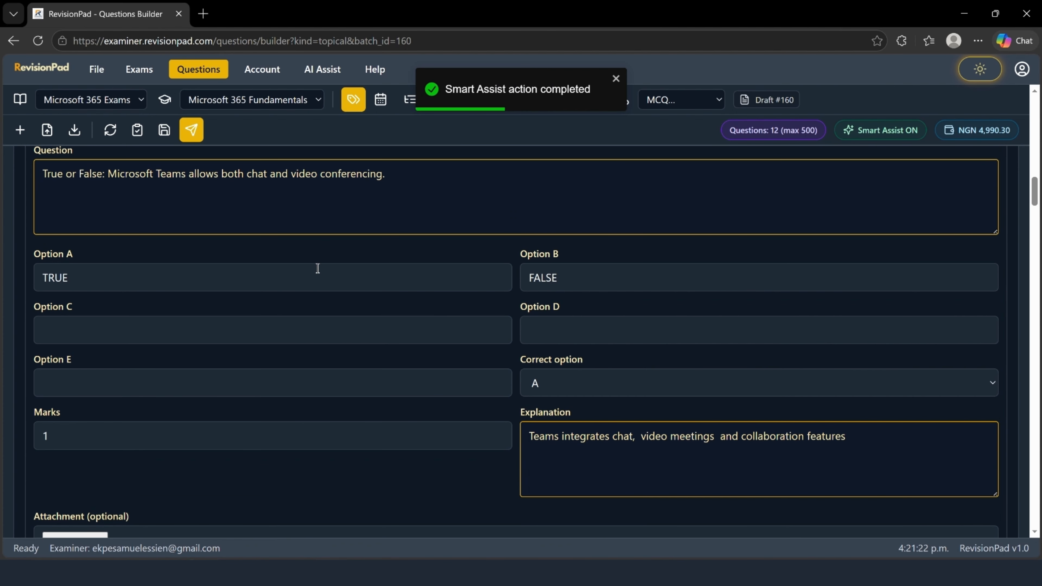
scroll(478, 382, "down", 1)
scroll(403, 345, "down", 3)
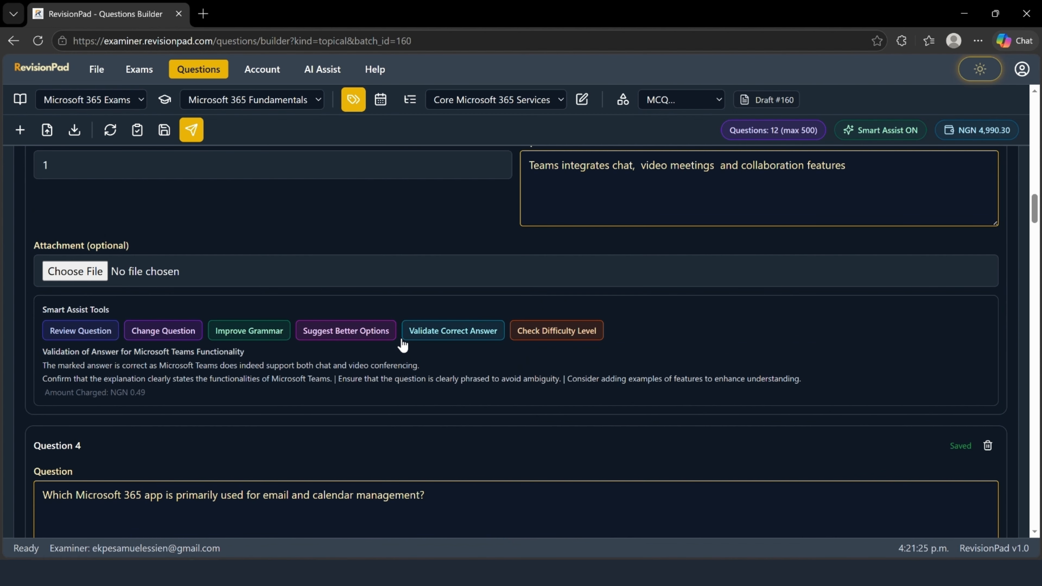
Examine the validation feedback against the Teams question's options, marked answer and explanation, and look over the email and calendar question.
scroll(320, 366, "up", 2)
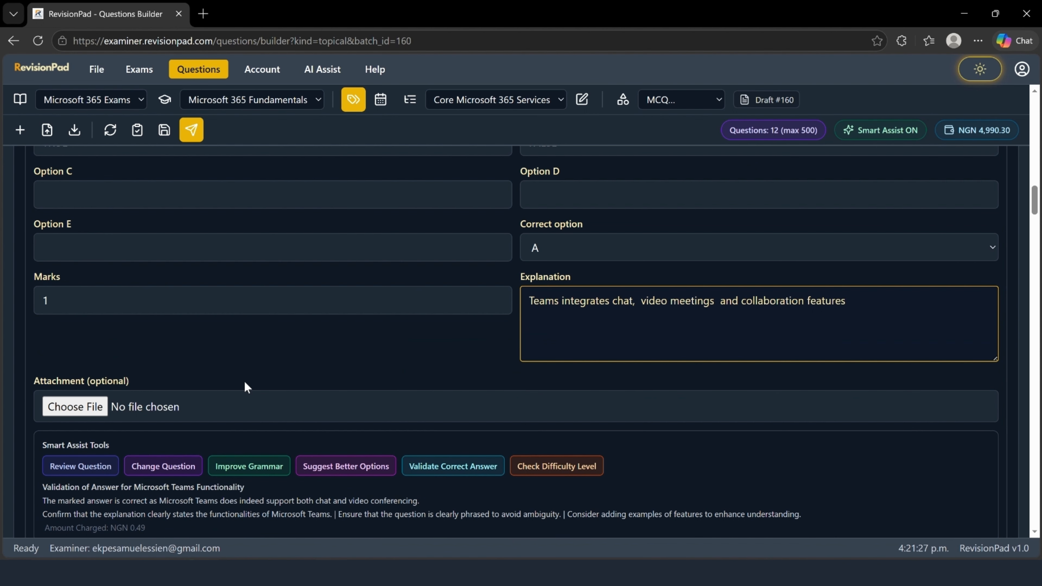
scroll(245, 387, "down", 1)
scroll(228, 398, "down", 1)
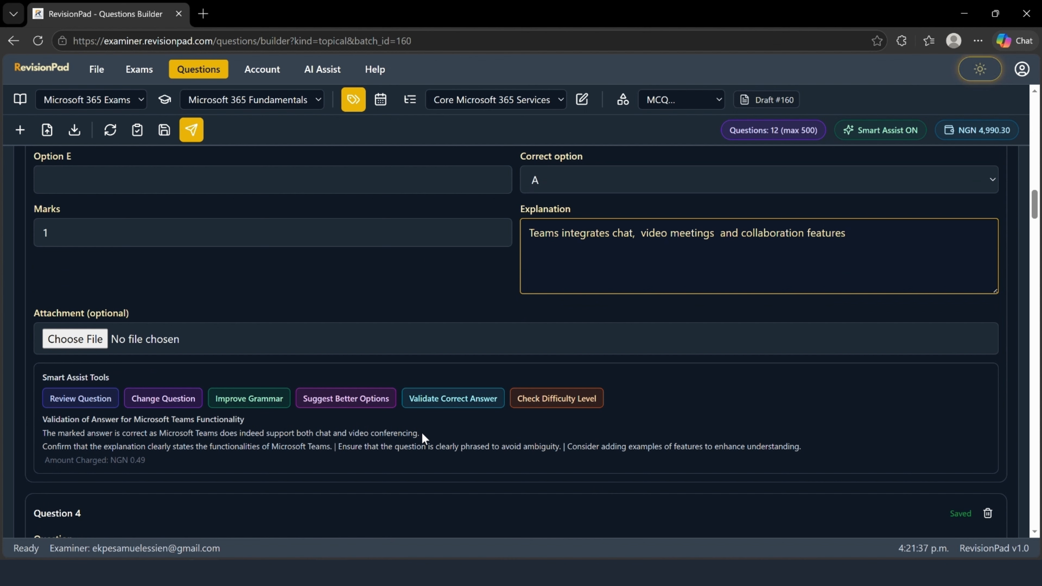
scroll(357, 429, "up", 2)
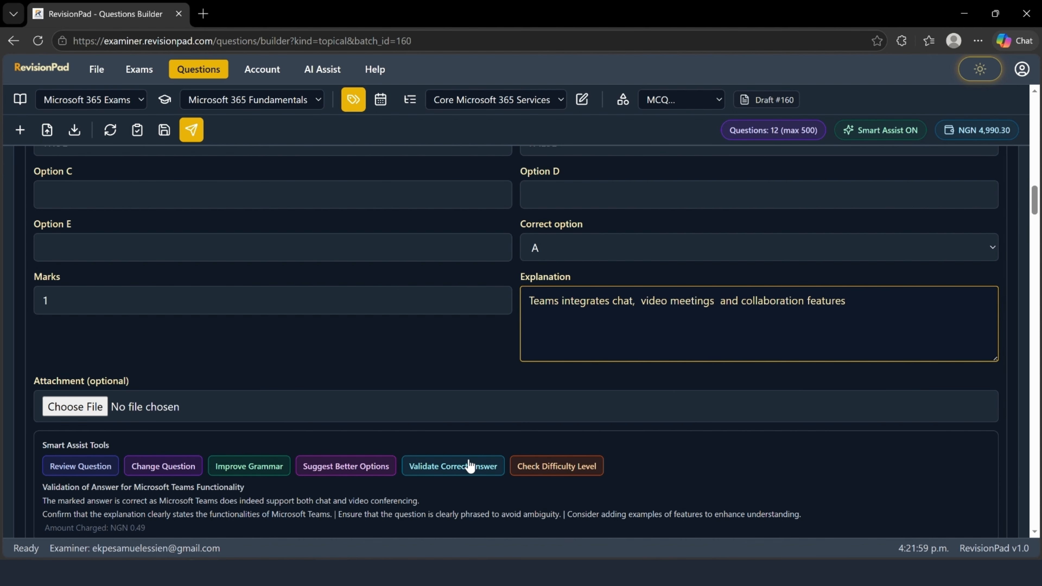
scroll(545, 456, "up", 2)
scroll(545, 456, "down", 2)
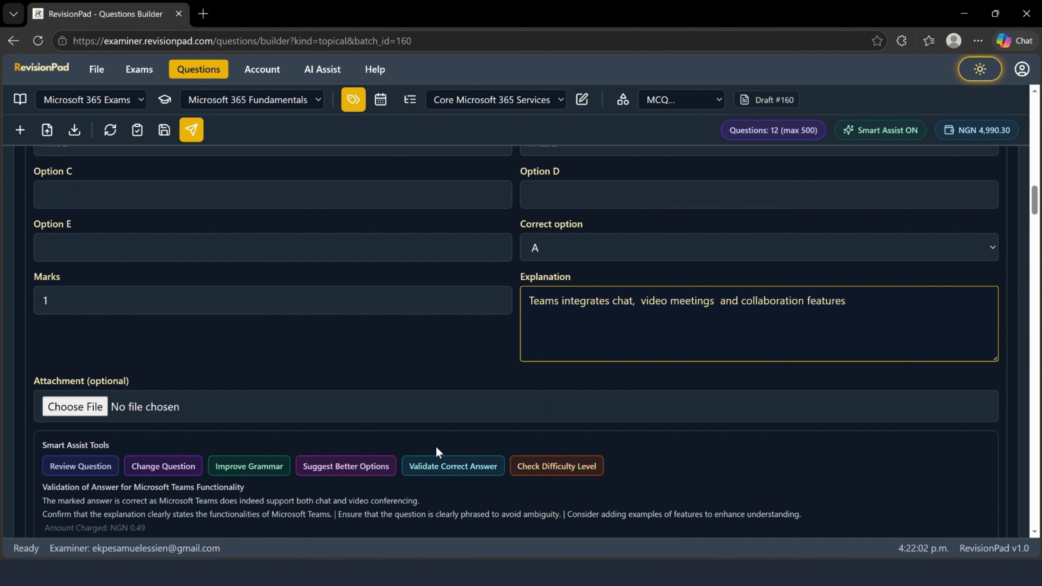
scroll(441, 439, "up", 5)
scroll(448, 434, "down", 3)
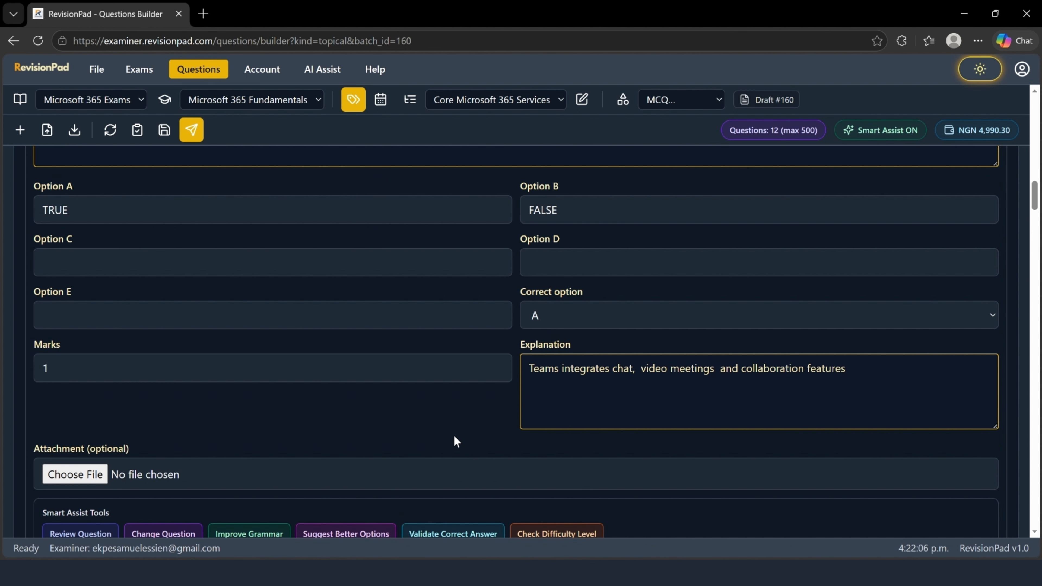
scroll(453, 437, "up", 3)
scroll(453, 437, "down", 5)
scroll(452, 437, "down", 10)
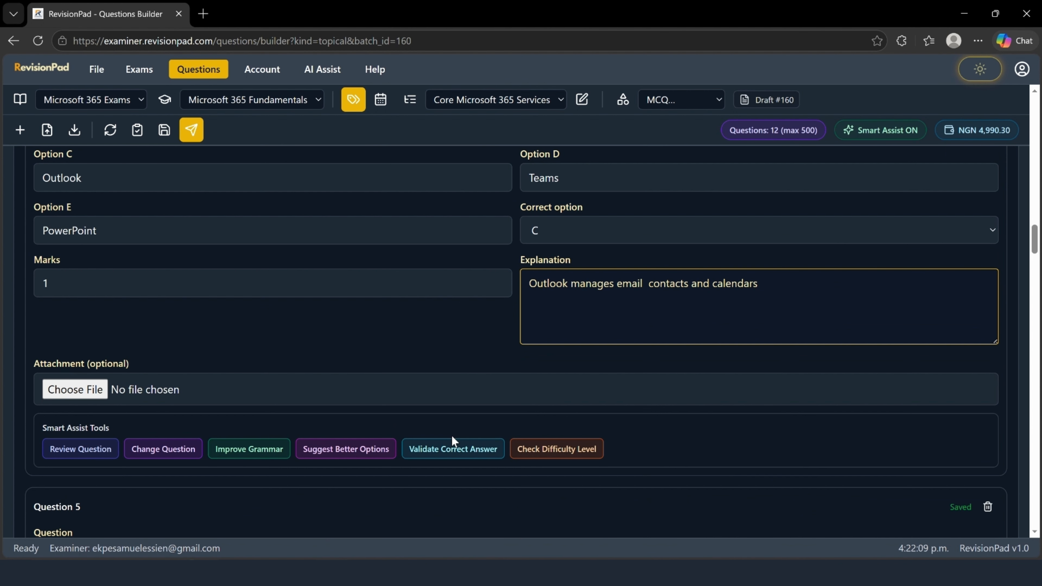
Submit the Core Microsoft 365 Services question batch for AI review, update the review progress, and close the progress report.
scroll(451, 435, "up", 20)
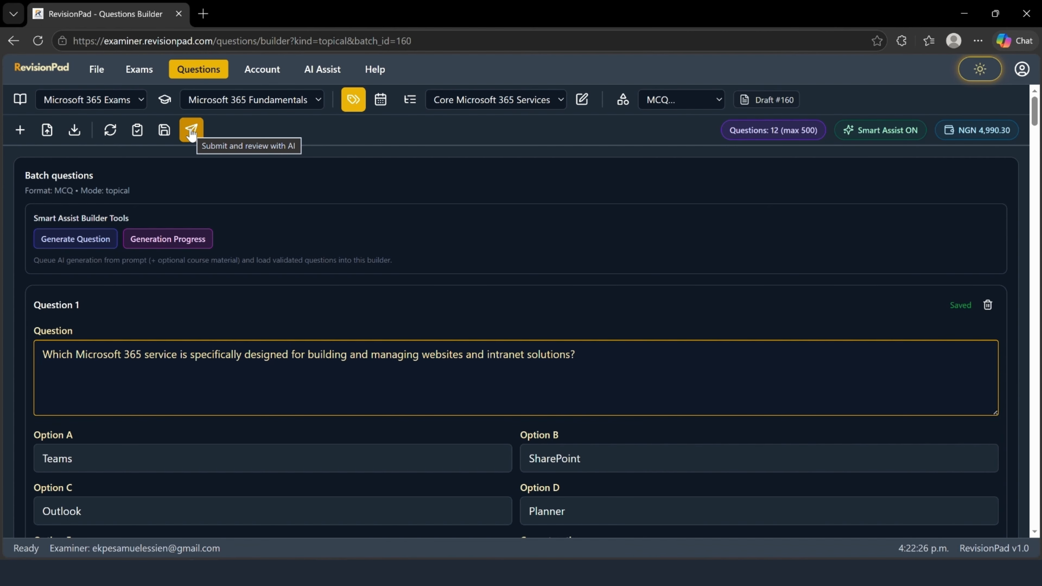
left_click(203, 137)
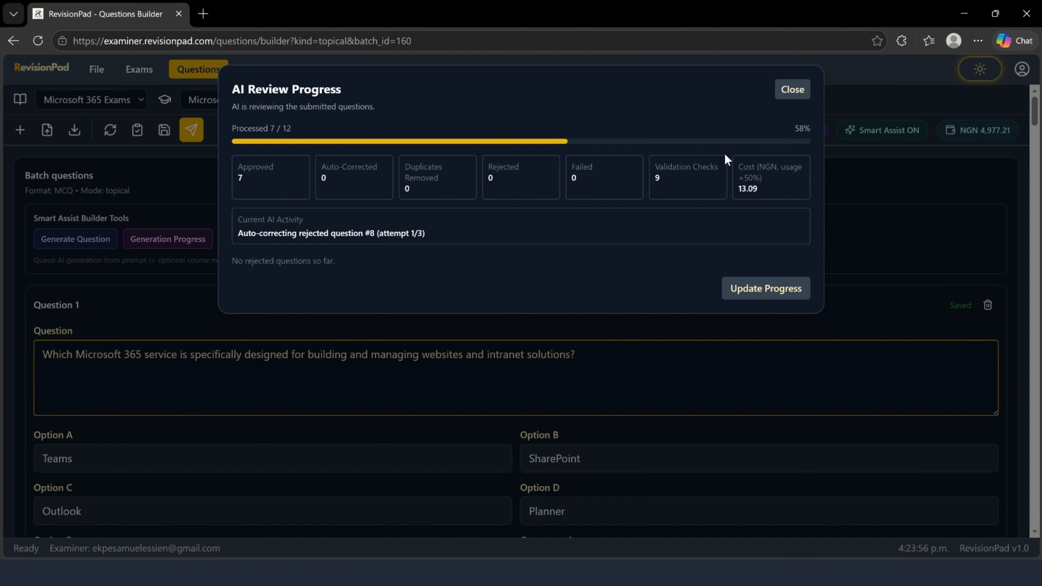
left_click(758, 288)
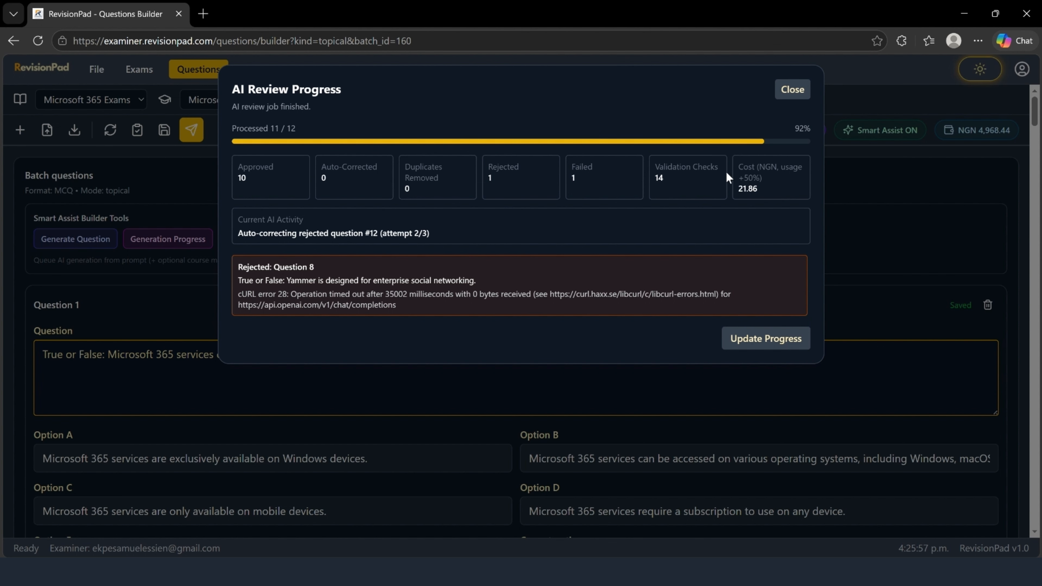
left_click(790, 89)
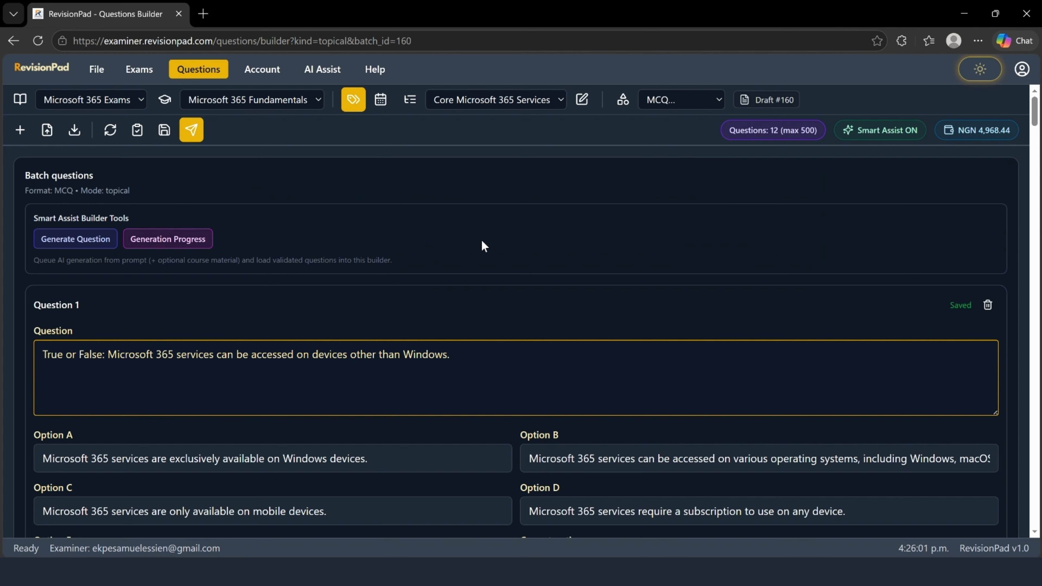
Open reviewed batch #160 from the question batches and check each question's review status and admin note.
left_click(198, 76)
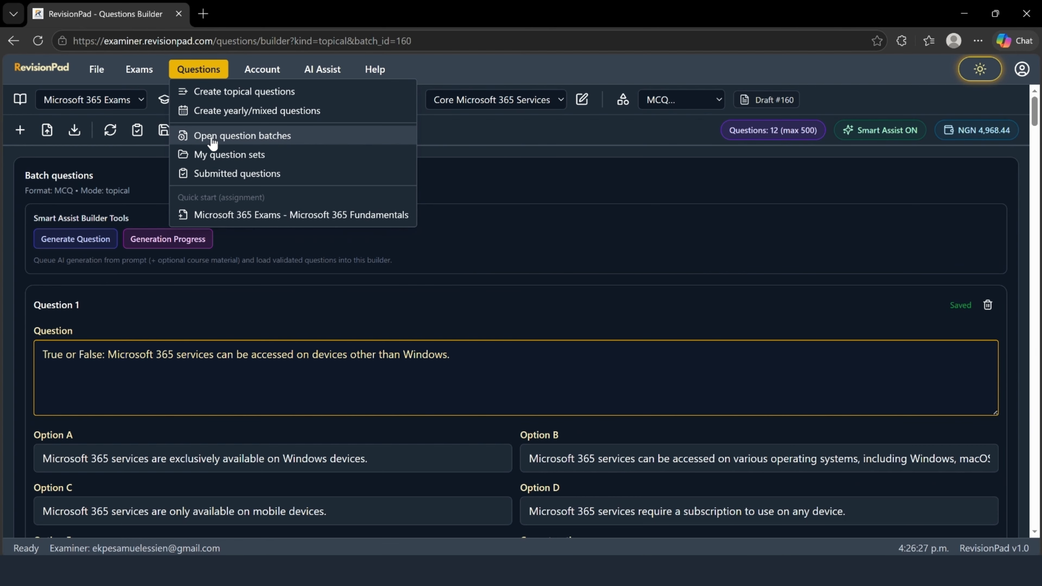
left_click(230, 136)
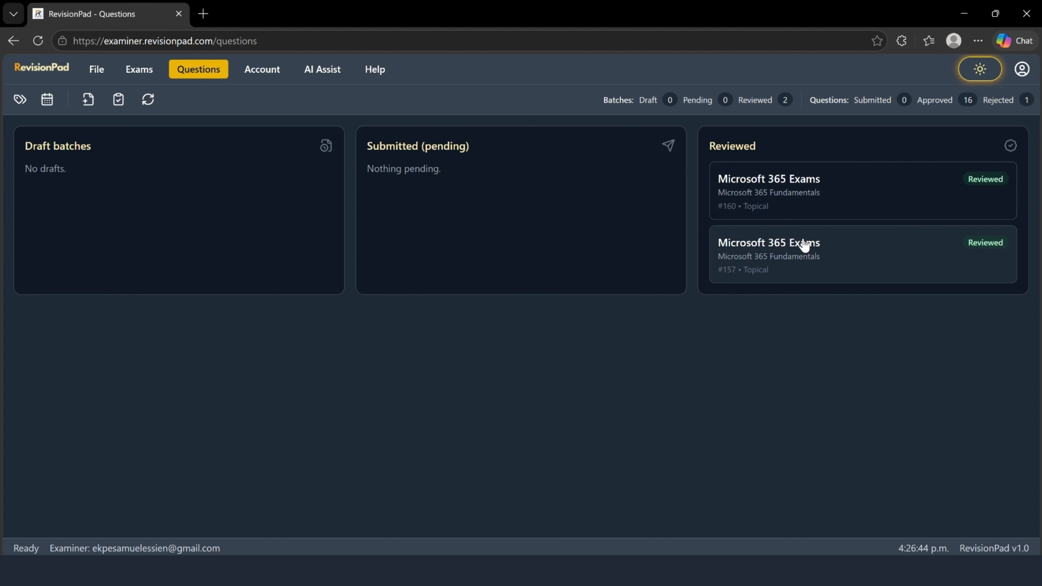
left_click(795, 188)
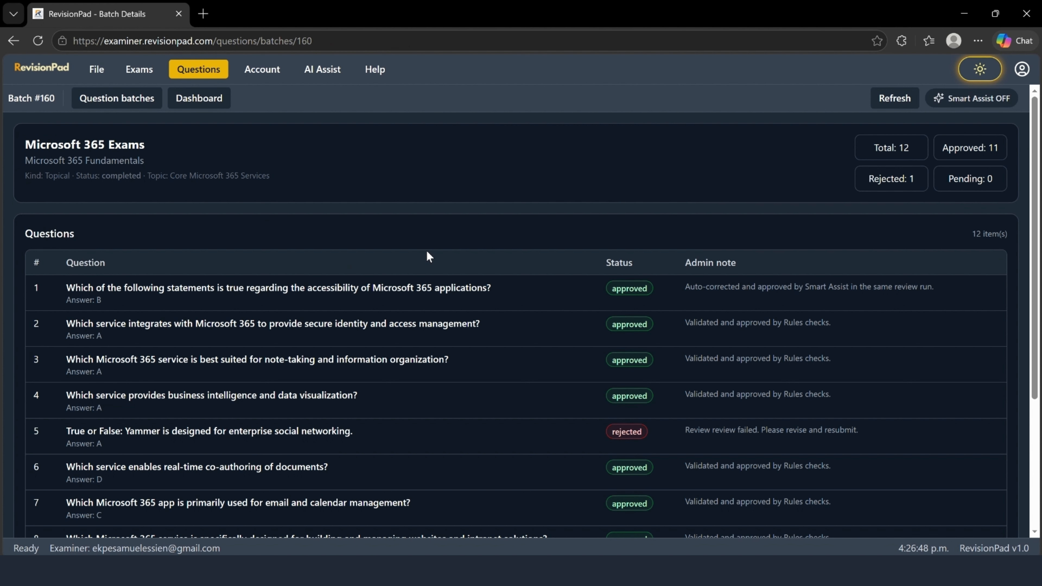
scroll(426, 250, "down", 2)
scroll(440, 243, "down", 3)
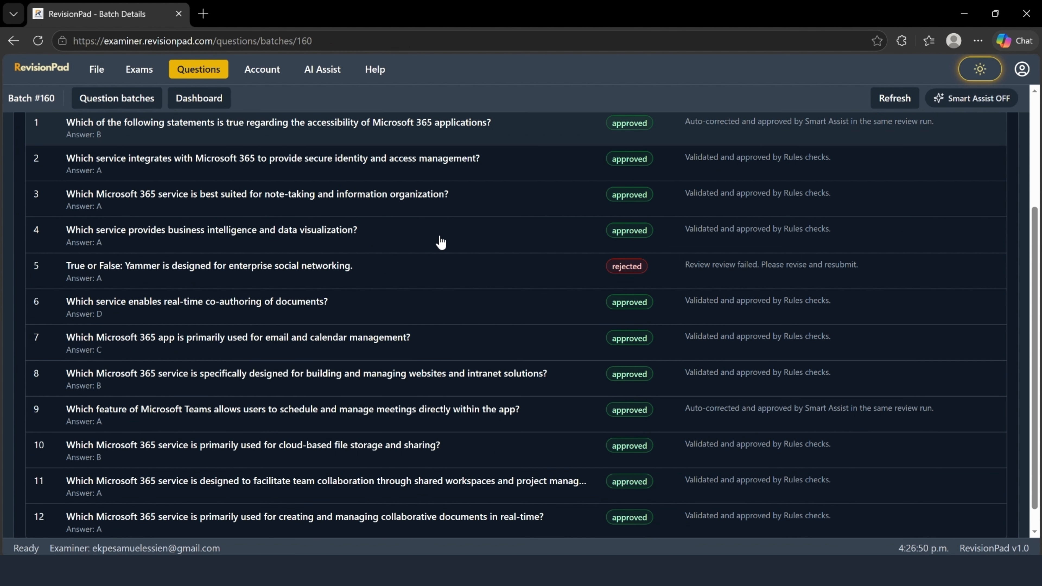
scroll(426, 273, "up", 3)
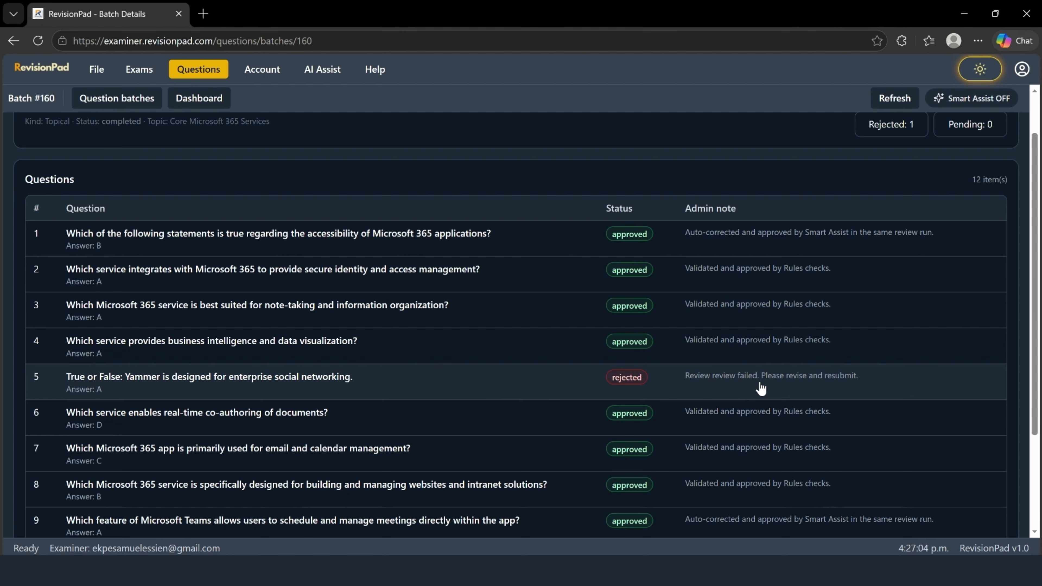
View the details of the rejected true-or-false Yammer question, including its options, admin note and review feedback.
left_click(533, 384)
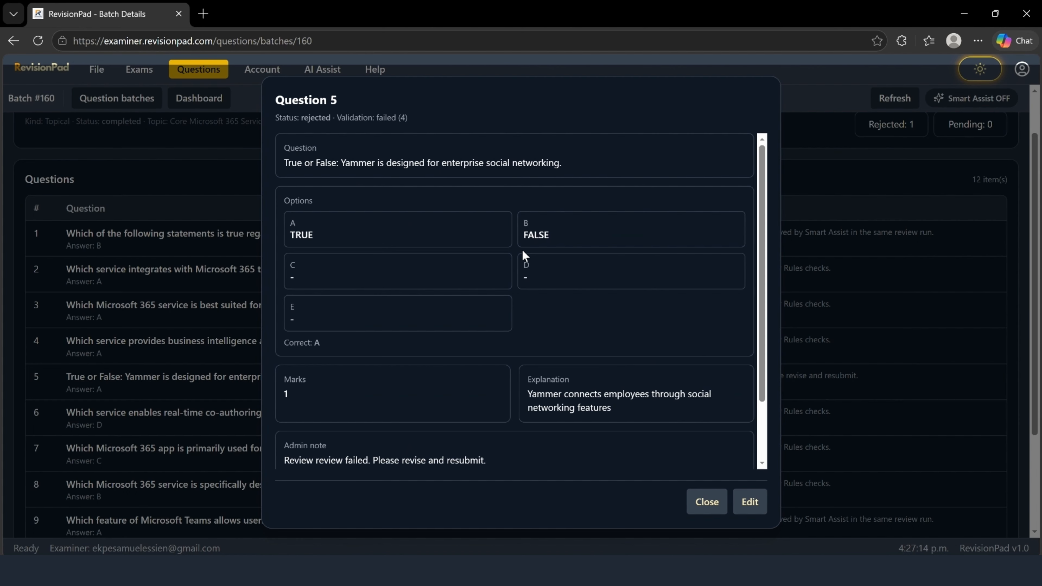
scroll(524, 252, "down", 1)
scroll(523, 251, "down", 2)
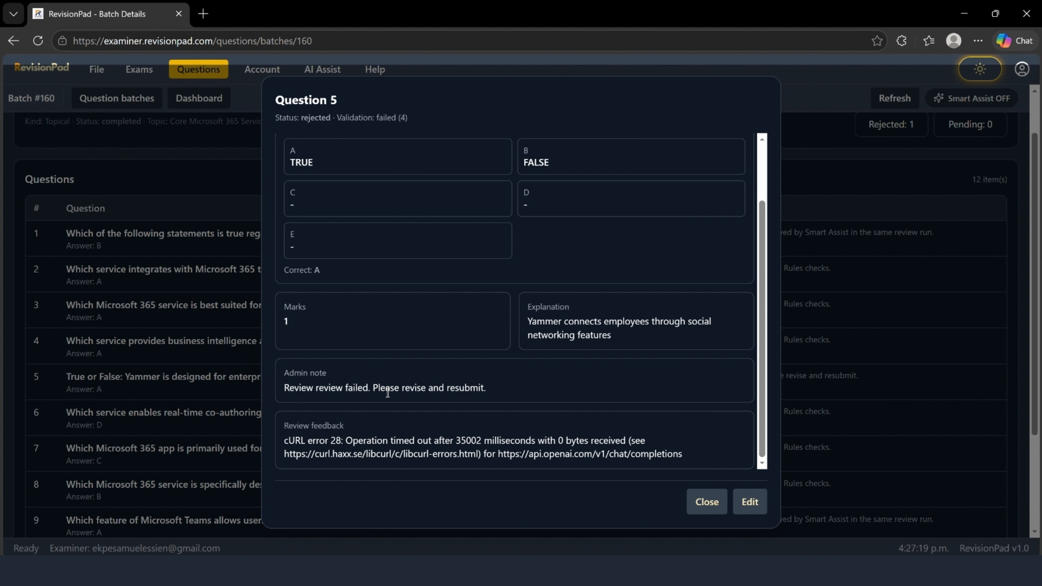
scroll(572, 393, "up", 2)
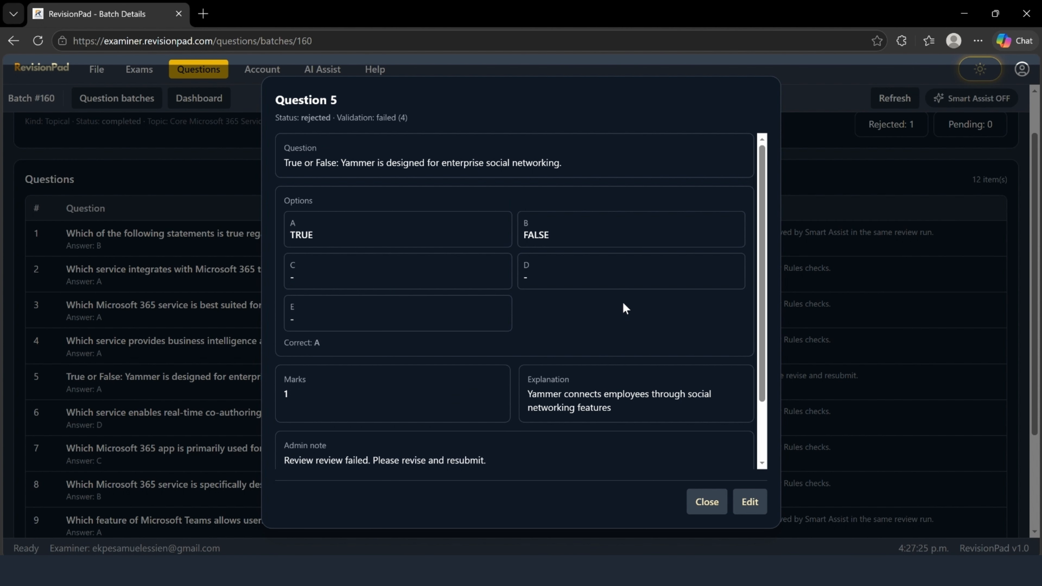
scroll(582, 349, "down", 2)
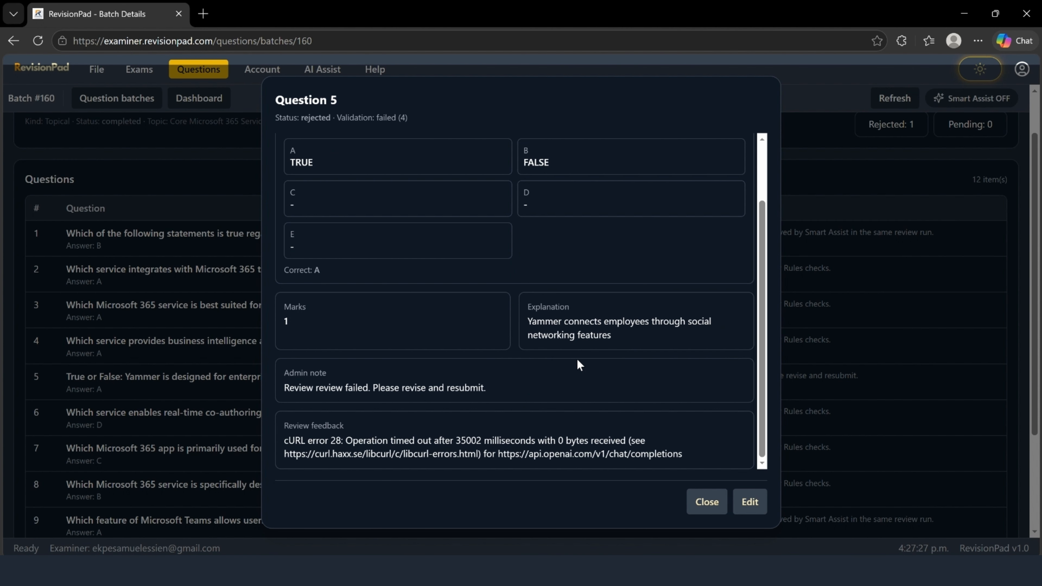
left_click(750, 502)
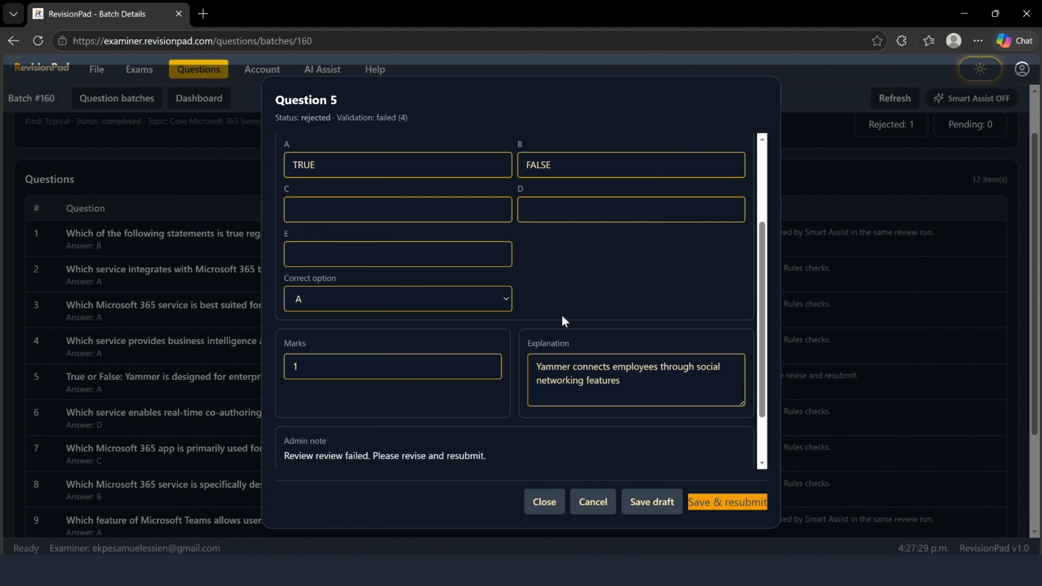
scroll(564, 316, "down", 2)
scroll(554, 365, "up", 5)
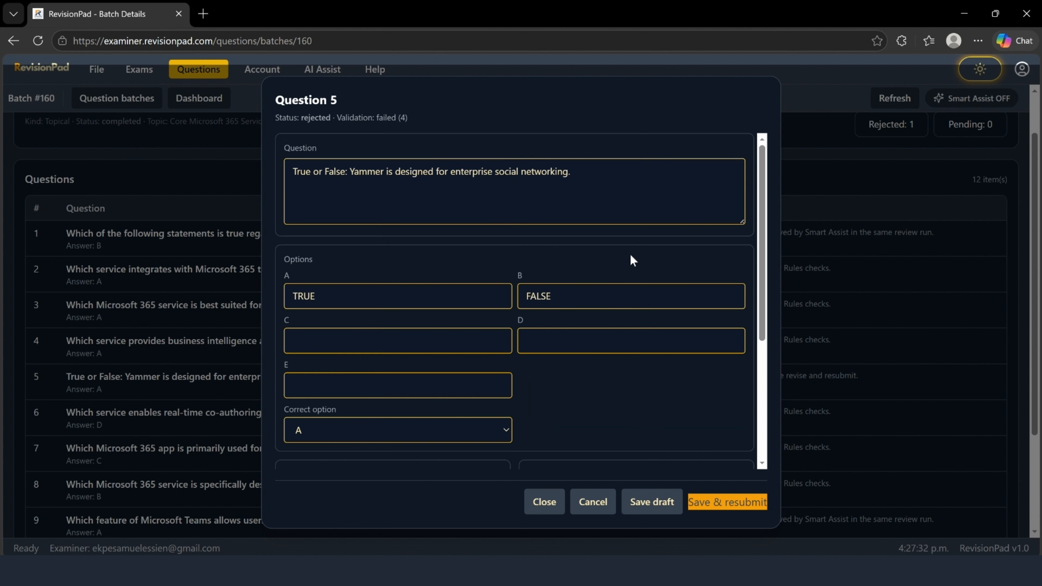
scroll(617, 260, "down", 4)
scroll(608, 272, "down", 1)
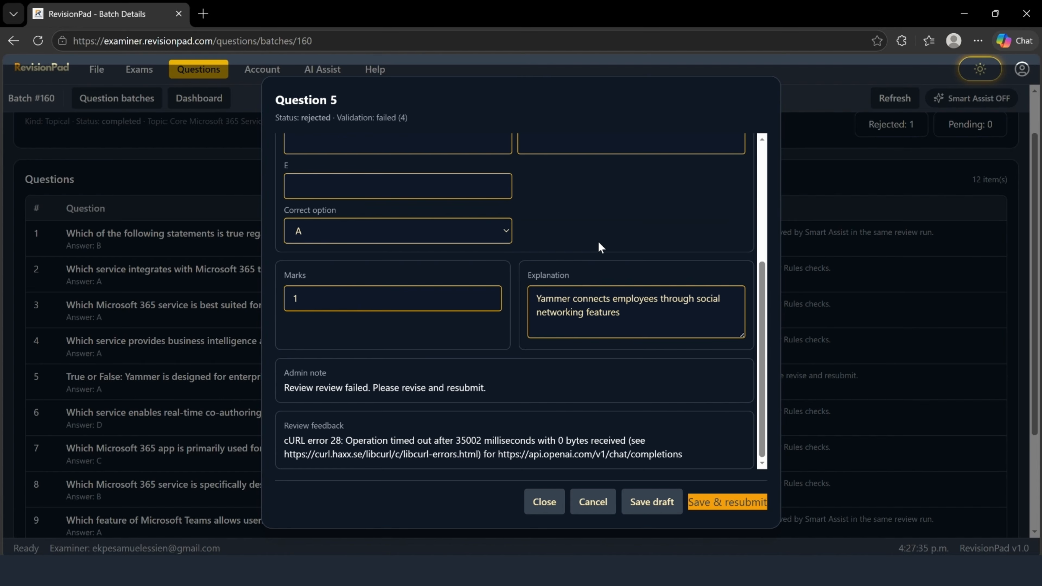
left_click(599, 505)
left_click(707, 502)
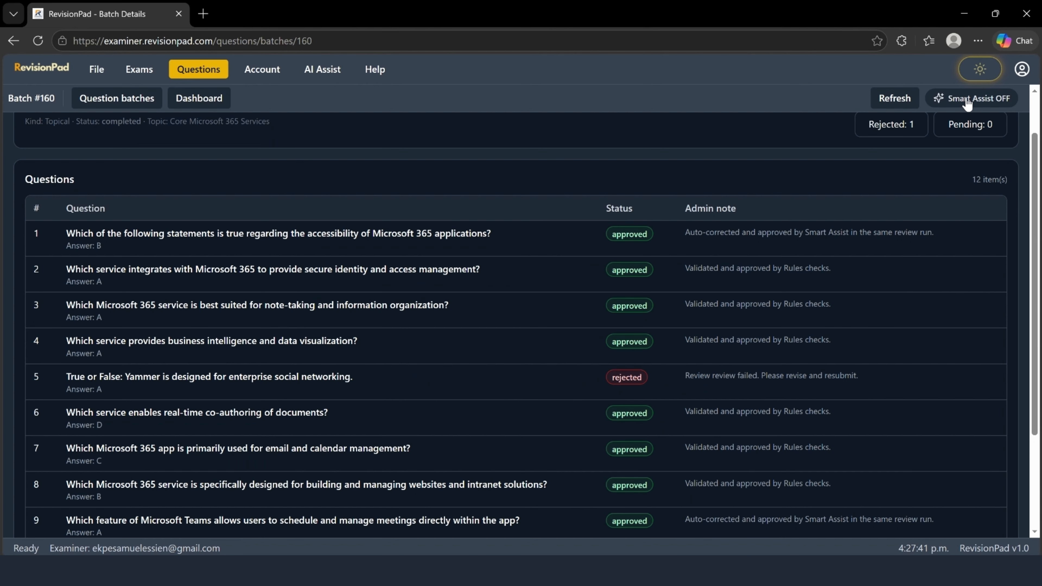
Turn on Smart Assist, reopen the rejected Yammer question for editing, and reframe its wording with Smart Assist.
left_click(522, 395)
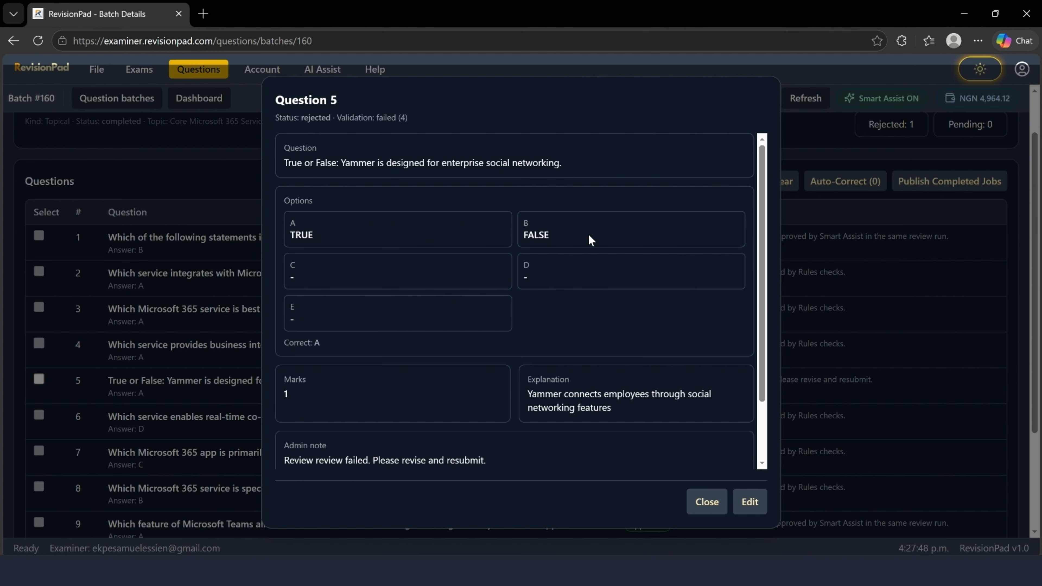
scroll(540, 276, "down", 2)
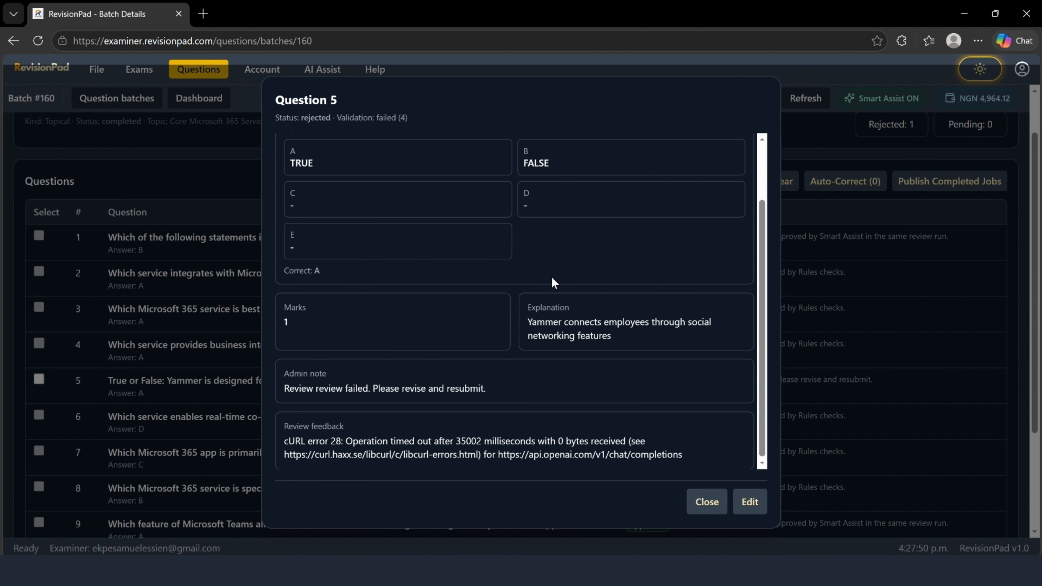
left_click(748, 504)
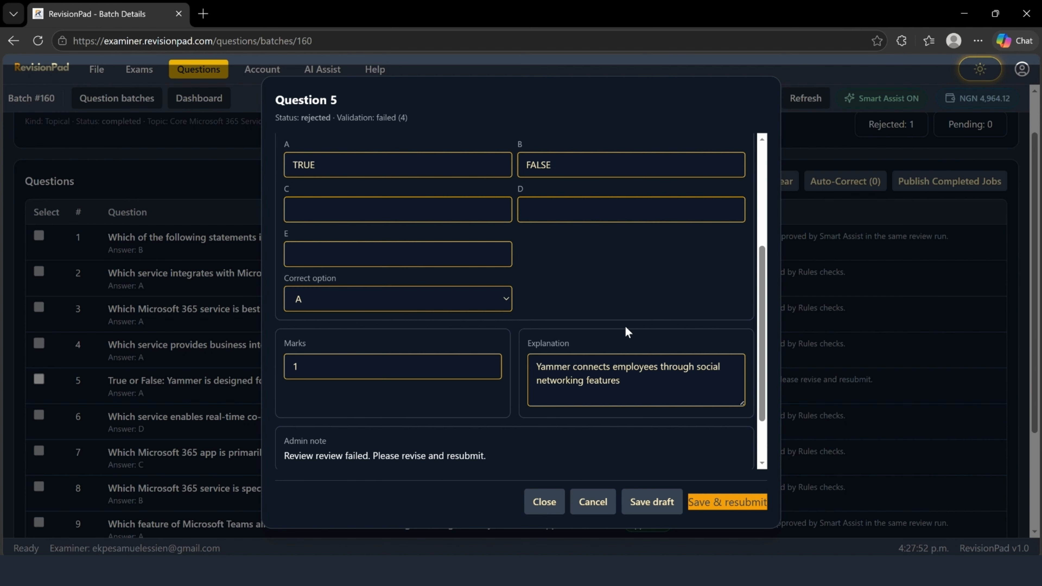
scroll(620, 324, "down", 2)
scroll(599, 353, "up", 5)
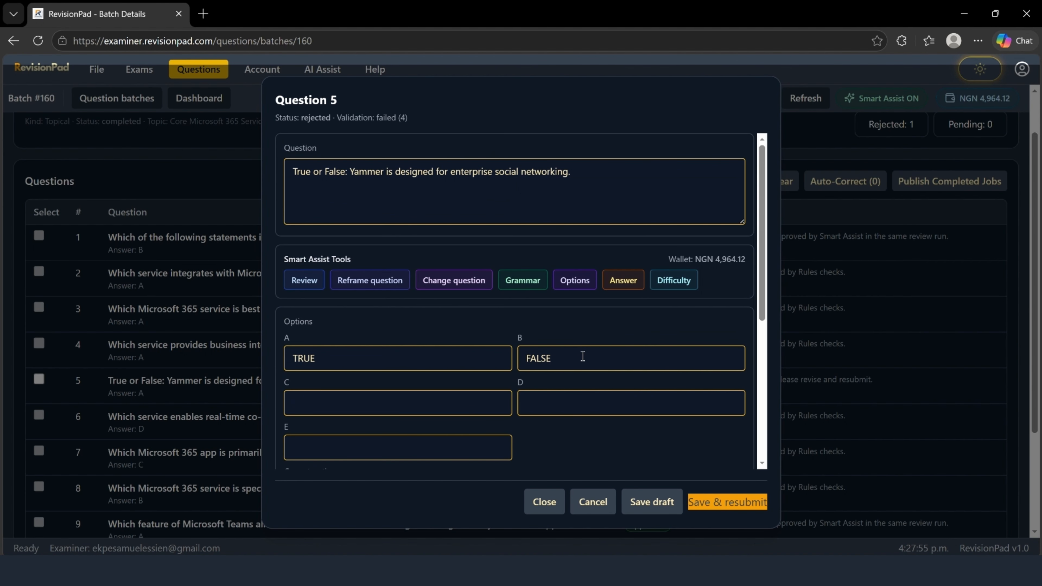
left_click(371, 284)
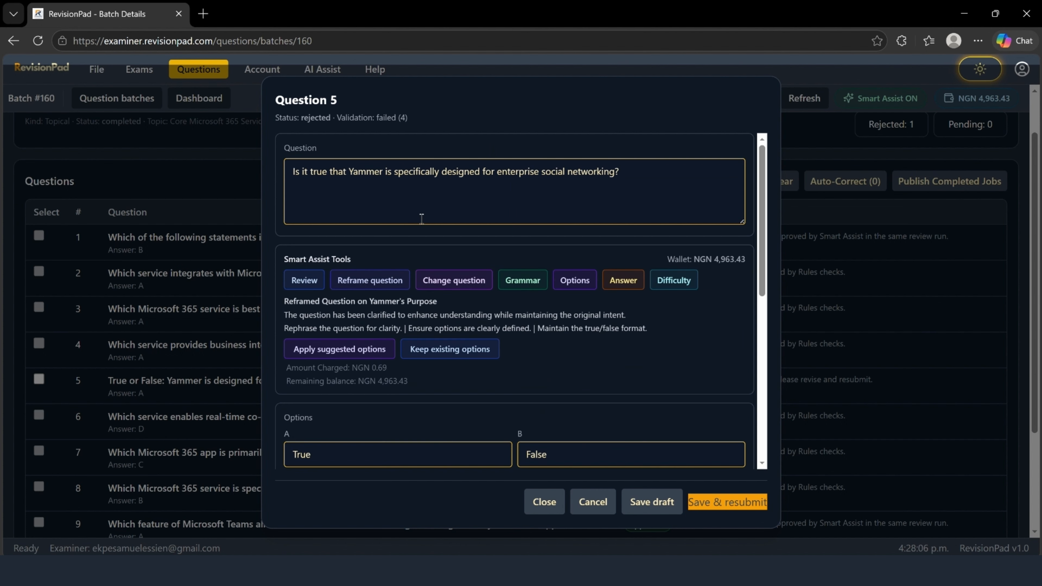
Review the reframed Yammer question's wording, options, correct option, marks and explanation.
left_click(386, 172)
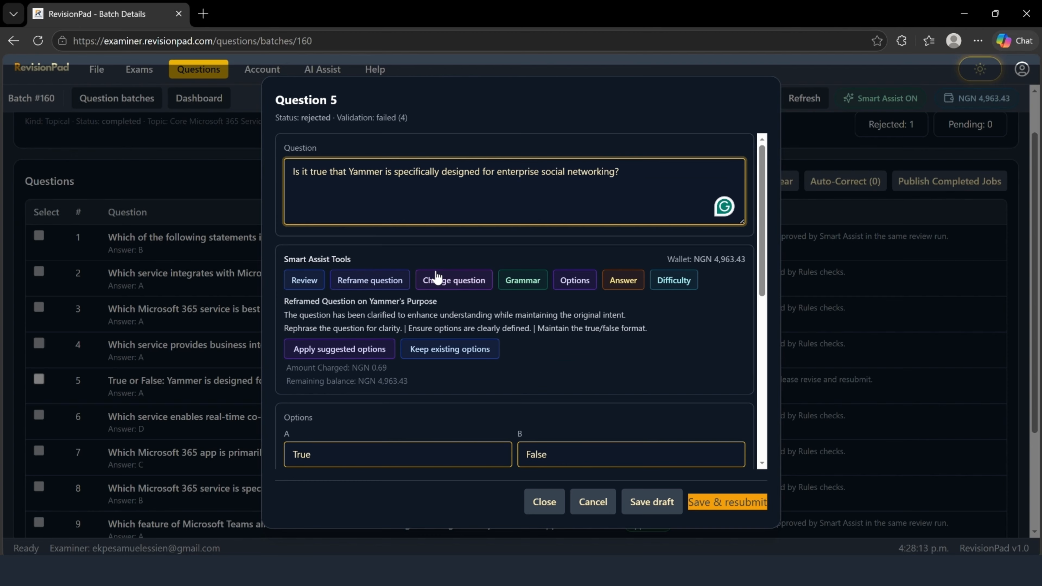
scroll(442, 271, "down", 2)
scroll(438, 271, "down", 1)
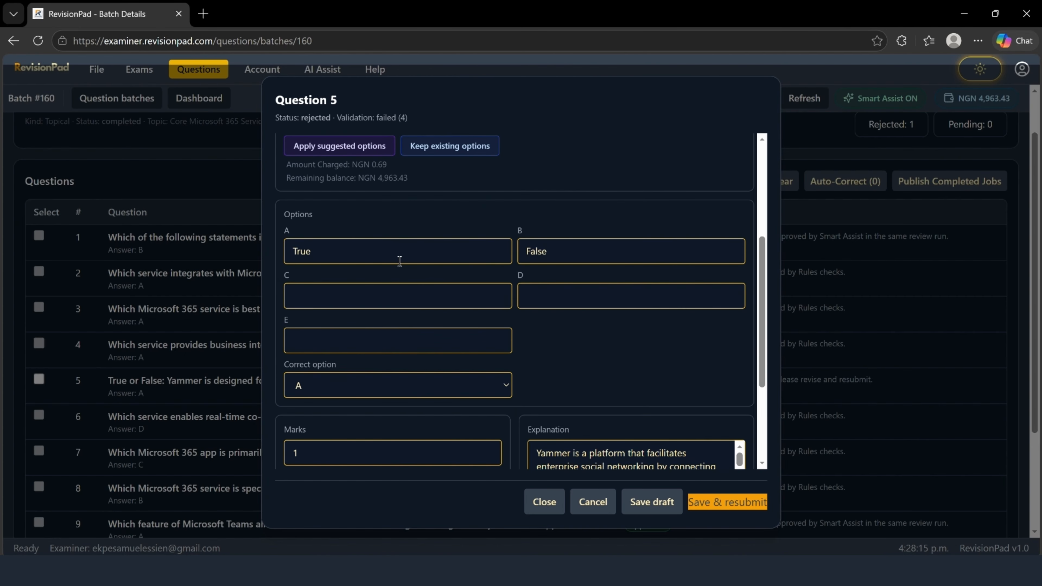
scroll(472, 293, "down", 4)
scroll(579, 304, "down", 1)
scroll(579, 304, "up", 1)
scroll(580, 304, "up", 1)
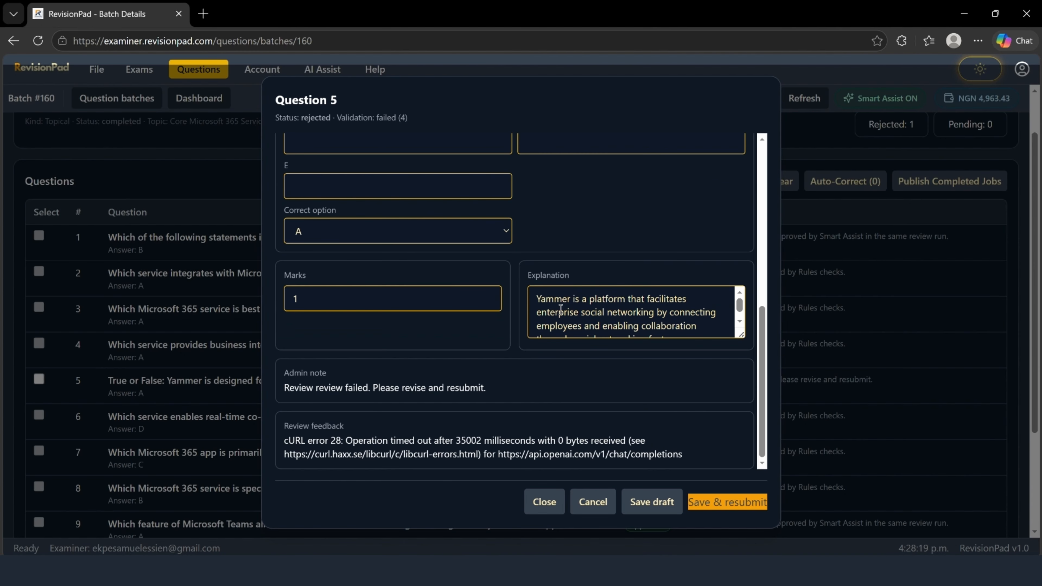
scroll(561, 309, "up", 8)
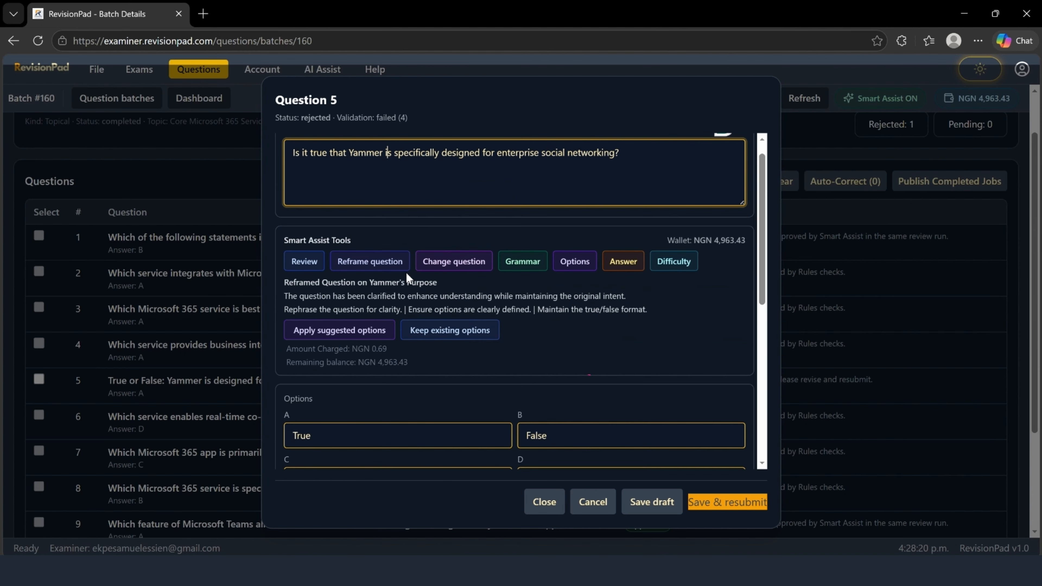
Apply the suggested options to the reframed Yammer question, then save and resubmit it for review.
left_click(339, 340)
scroll(543, 362, "down", 3)
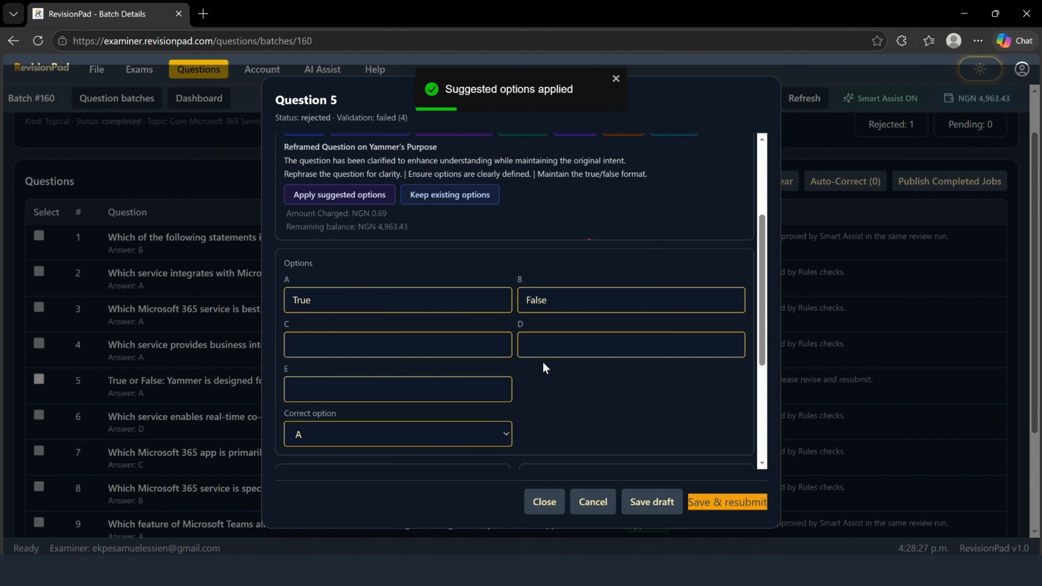
scroll(543, 361, "down", 5)
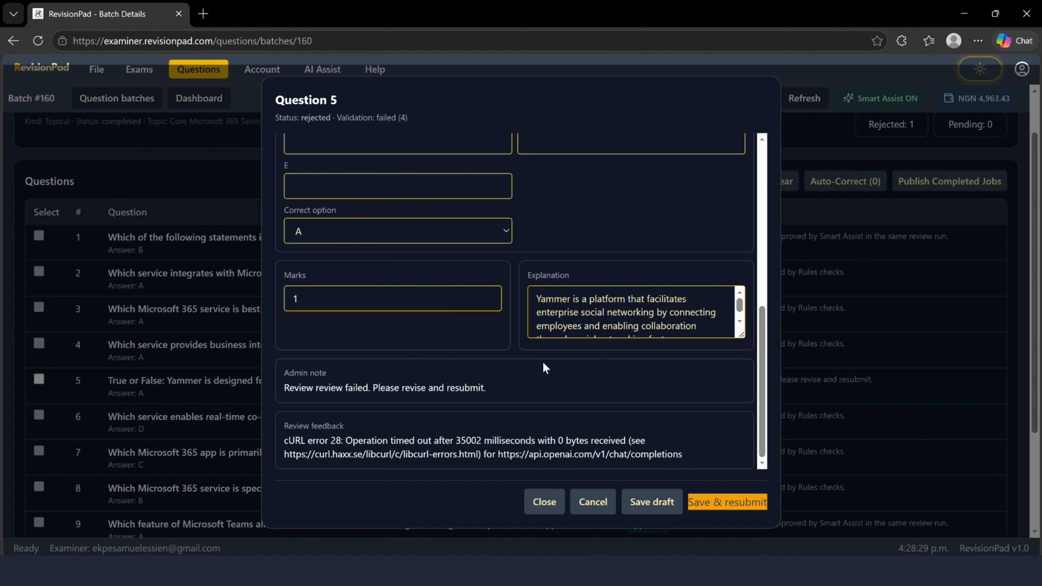
left_click(735, 509)
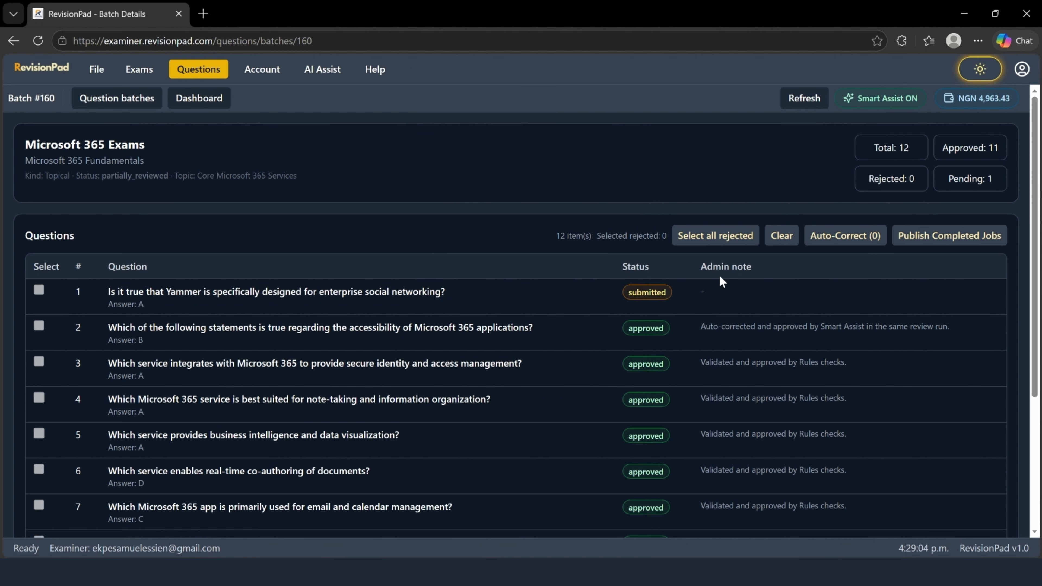
Examine the status and admin note of every question in batch #160, including the resubmitted Yammer question.
scroll(719, 275, "down", 5)
scroll(672, 306, "up", 5)
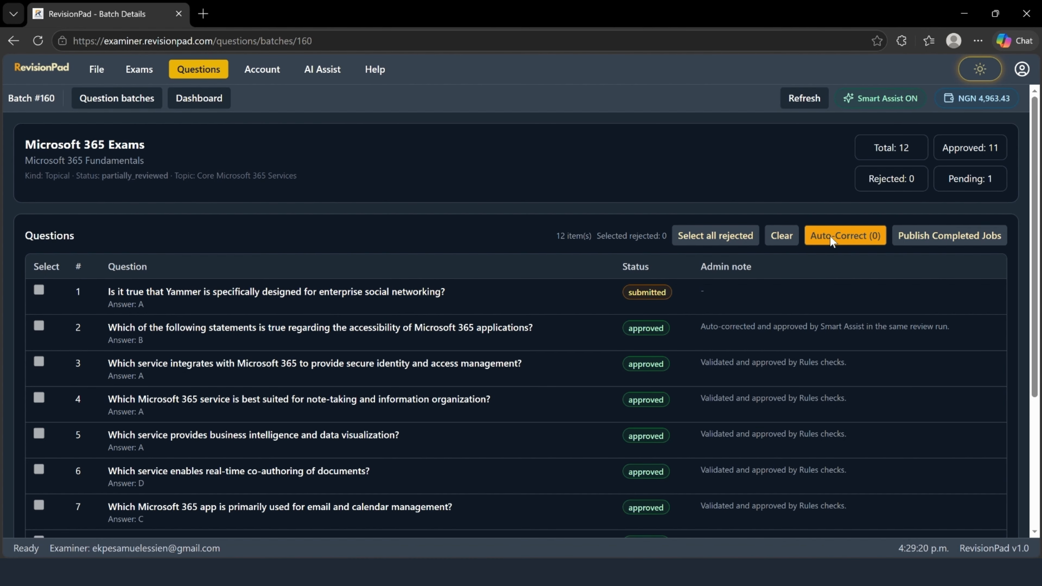
scroll(513, 318, "down", 5)
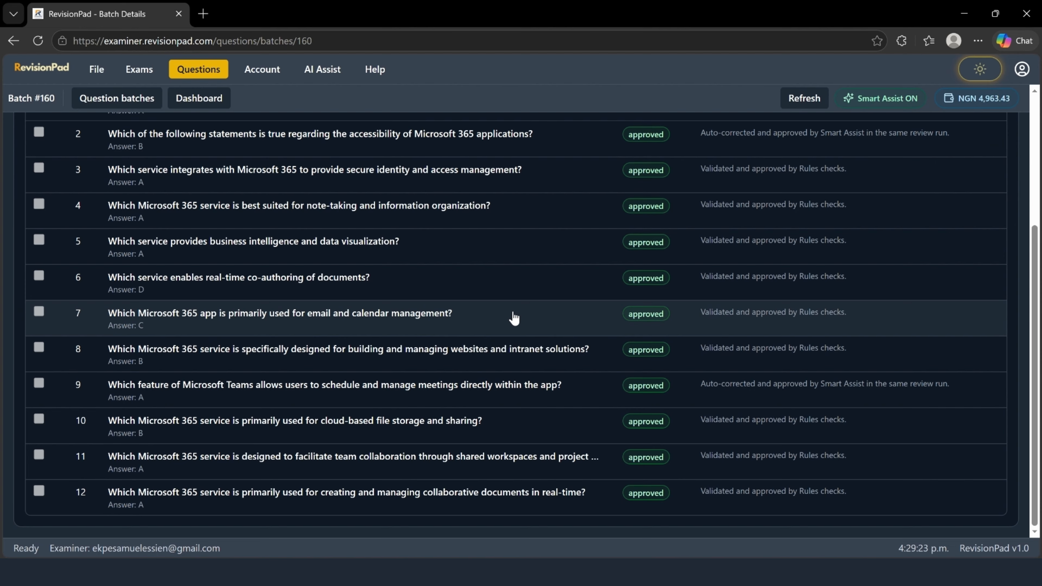
scroll(514, 319, "up", 5)
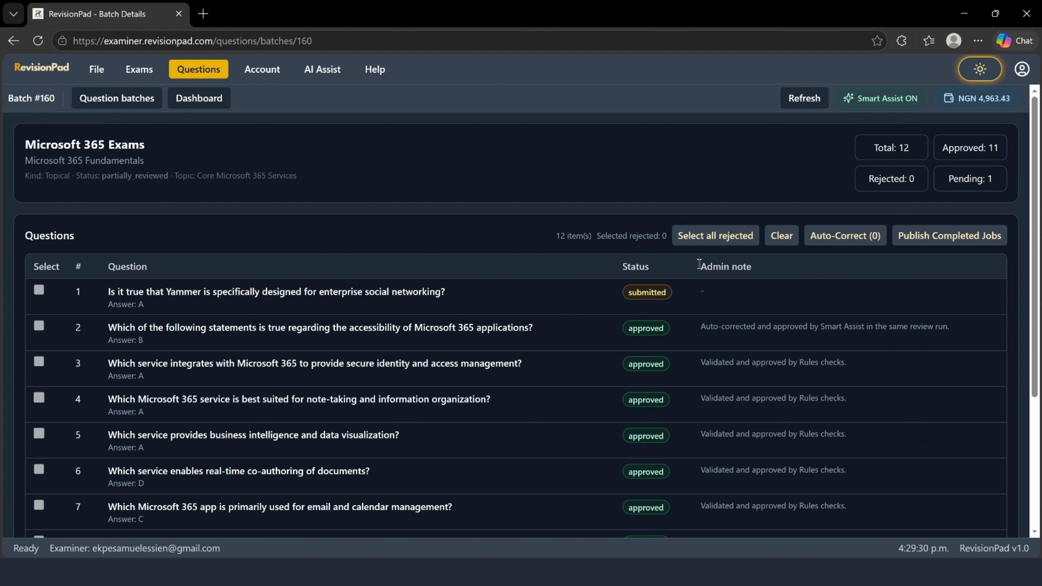
scroll(63, 168, "down", 5)
scroll(658, 252, "up", 1)
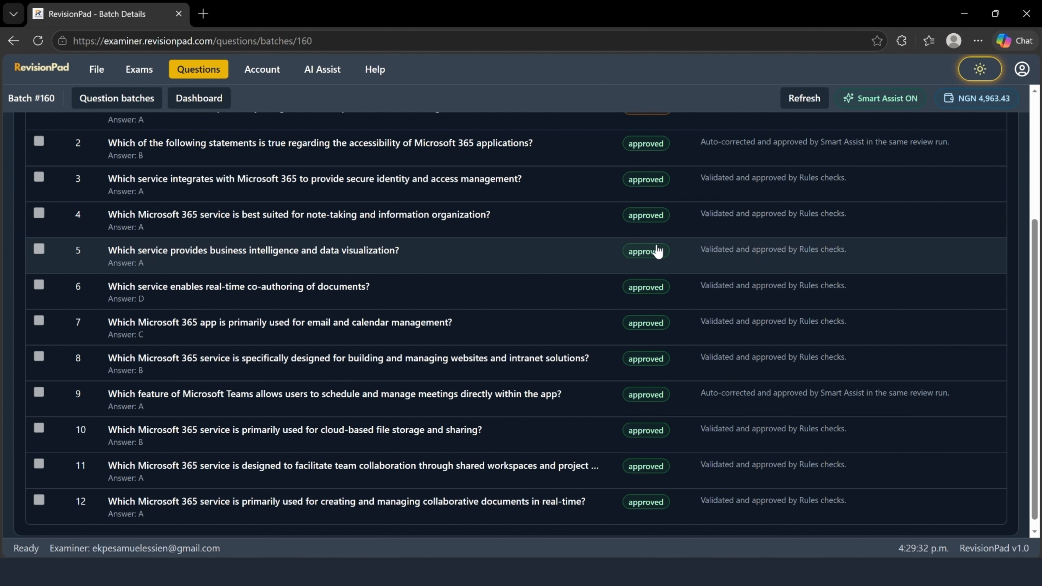
scroll(658, 252, "up", 5)
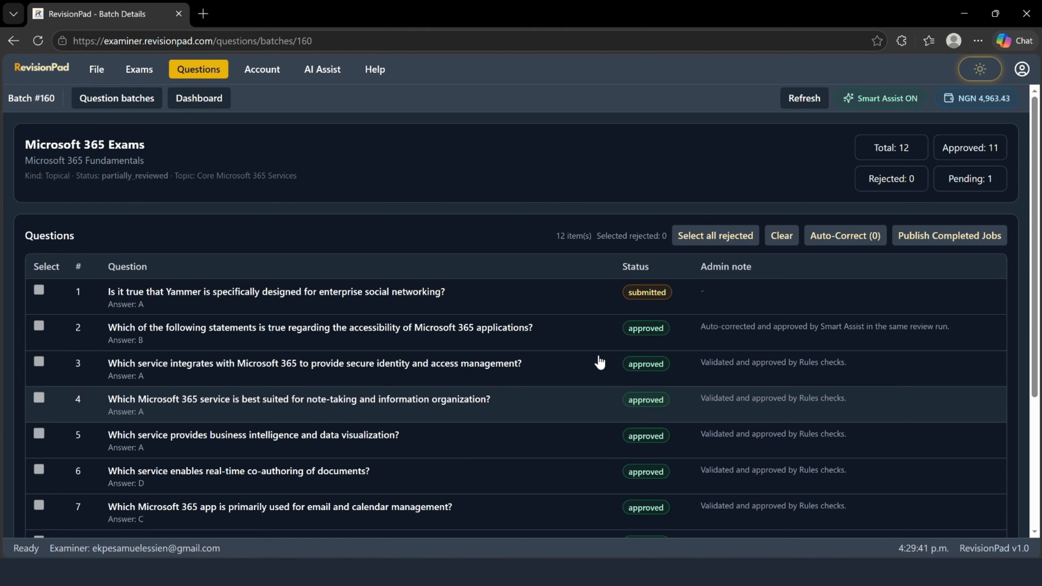
scroll(533, 383, "down", 5)
scroll(486, 351, "up", 5)
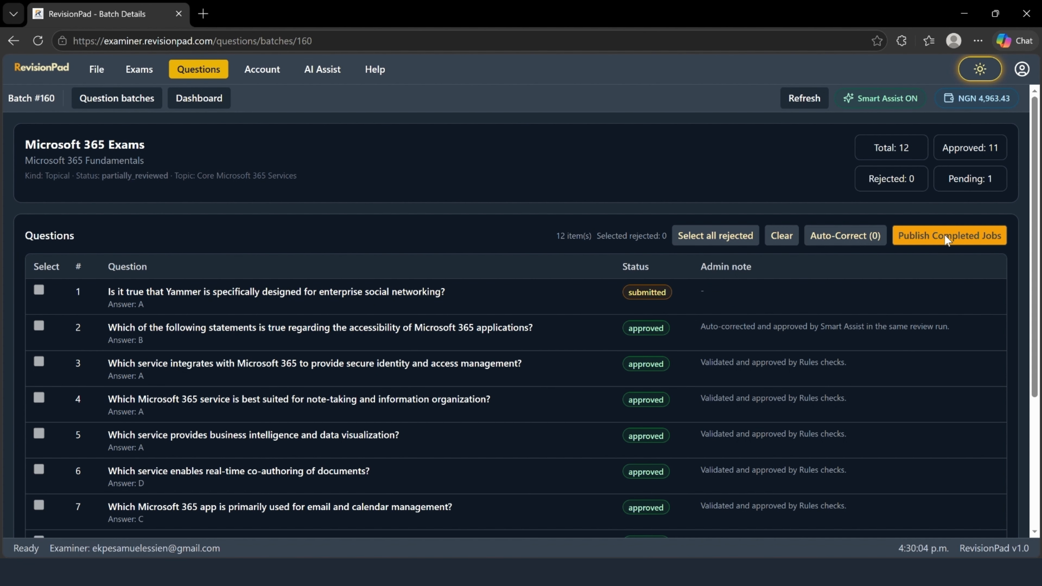
Reload batch #160 and examine the resubmitted Yammer question's options, explanation and review feedback.
left_click(38, 41)
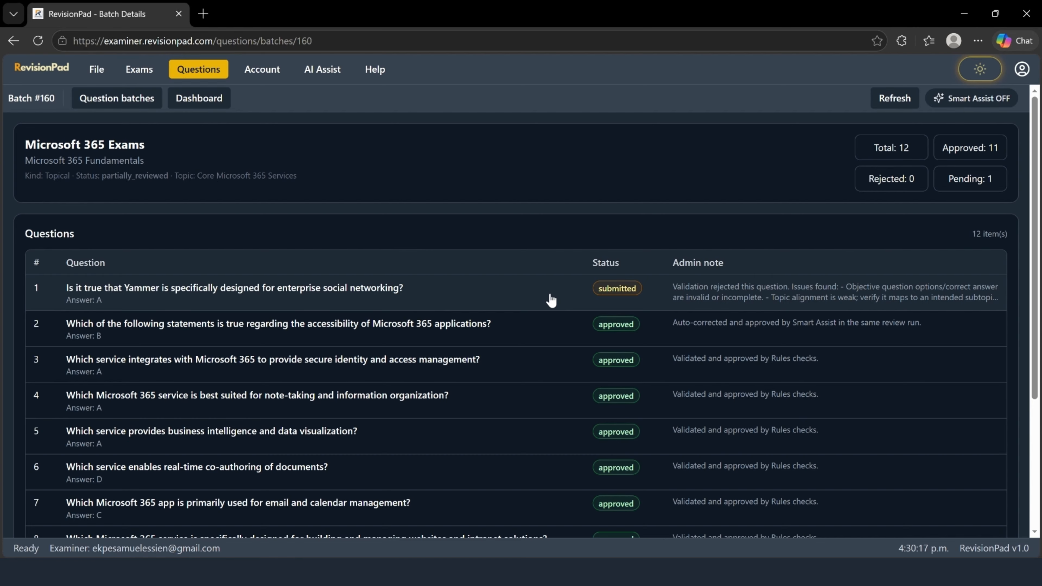
scroll(558, 300, "down", 2)
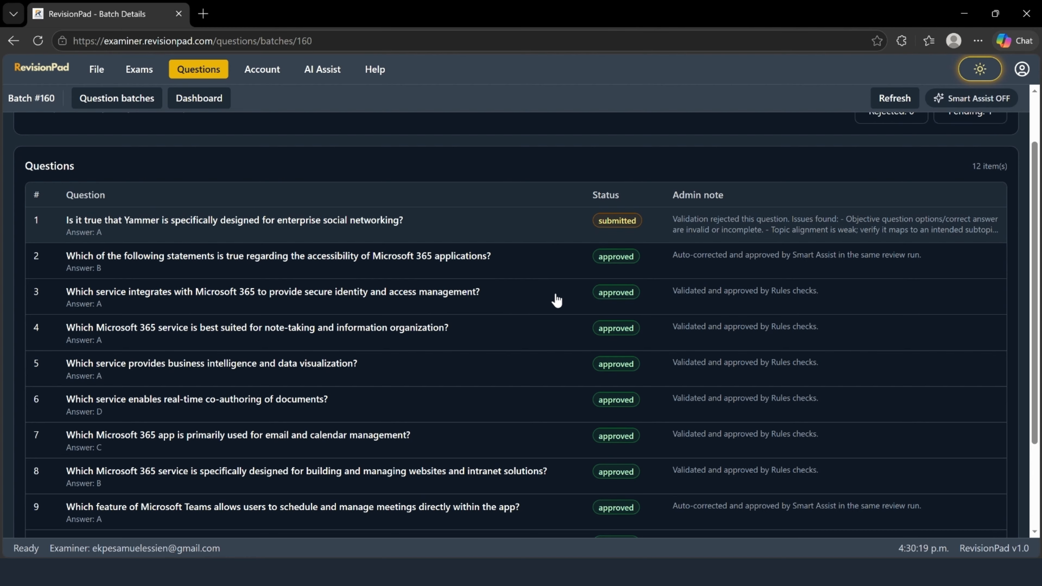
scroll(557, 301, "up", 2)
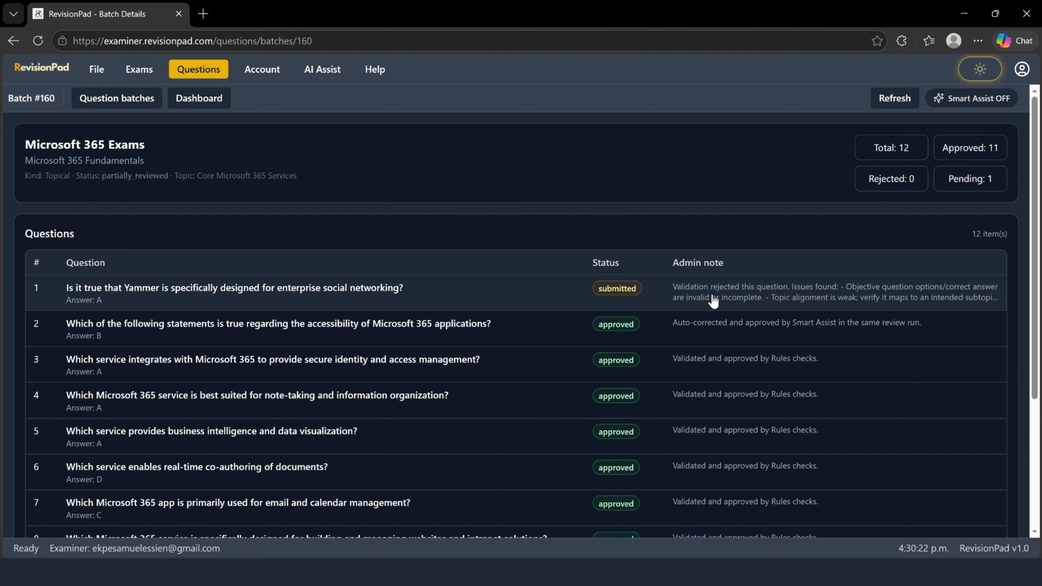
left_click(702, 298)
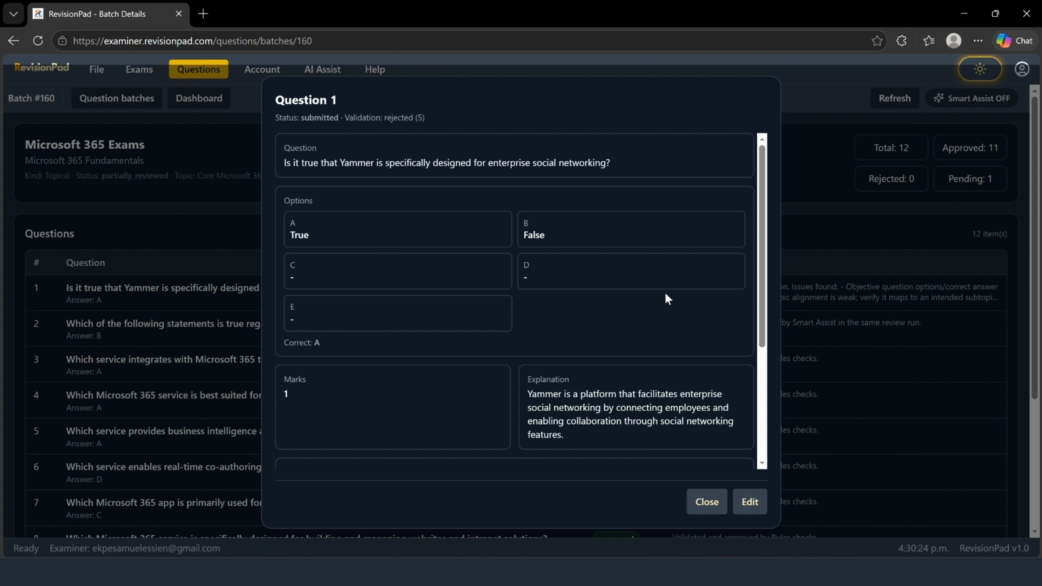
scroll(666, 292, "down", 5)
scroll(637, 333, "down", 1)
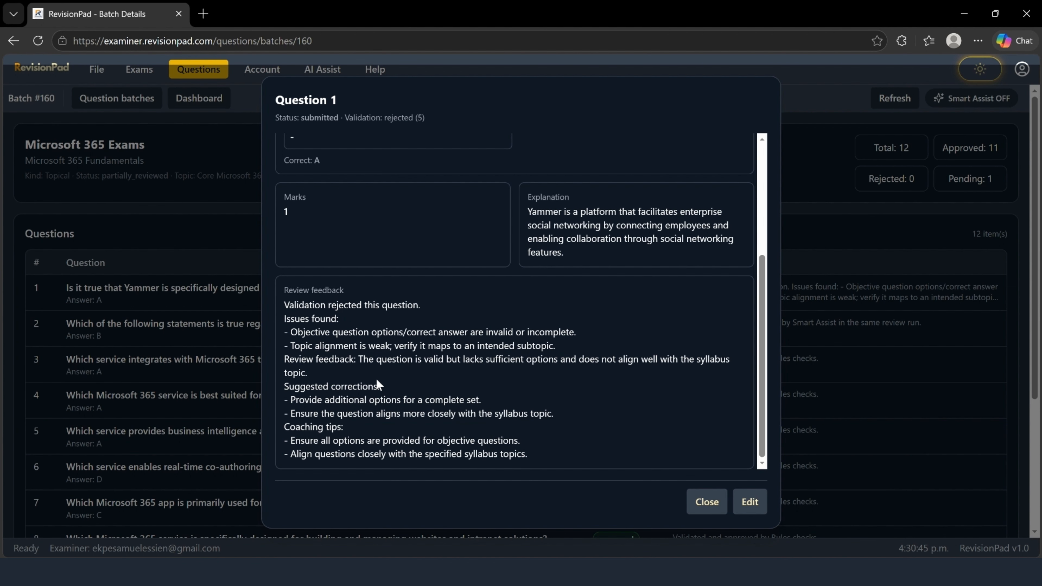
scroll(475, 390, "up", 5)
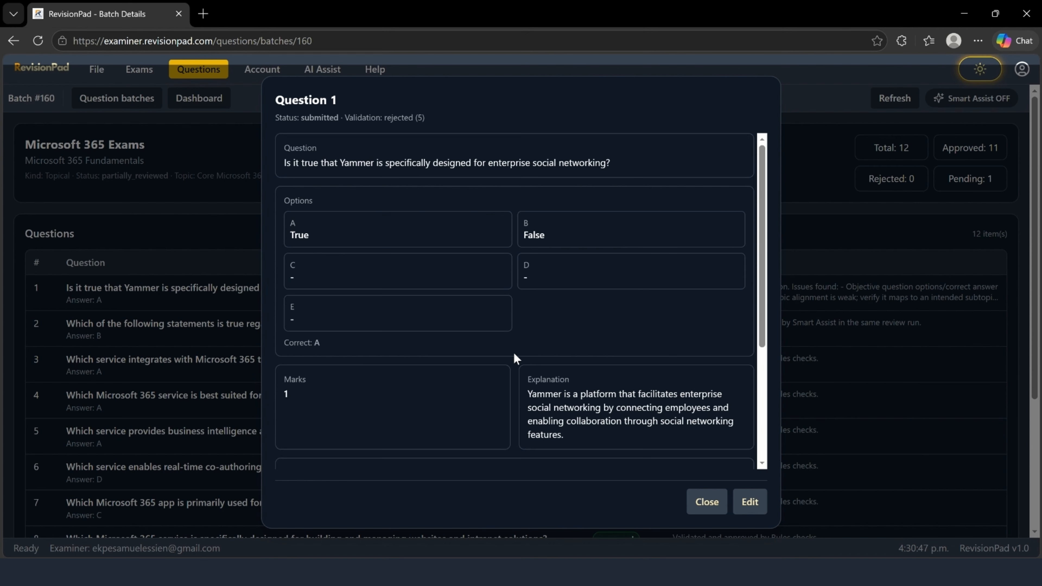
scroll(534, 357, "down", 5)
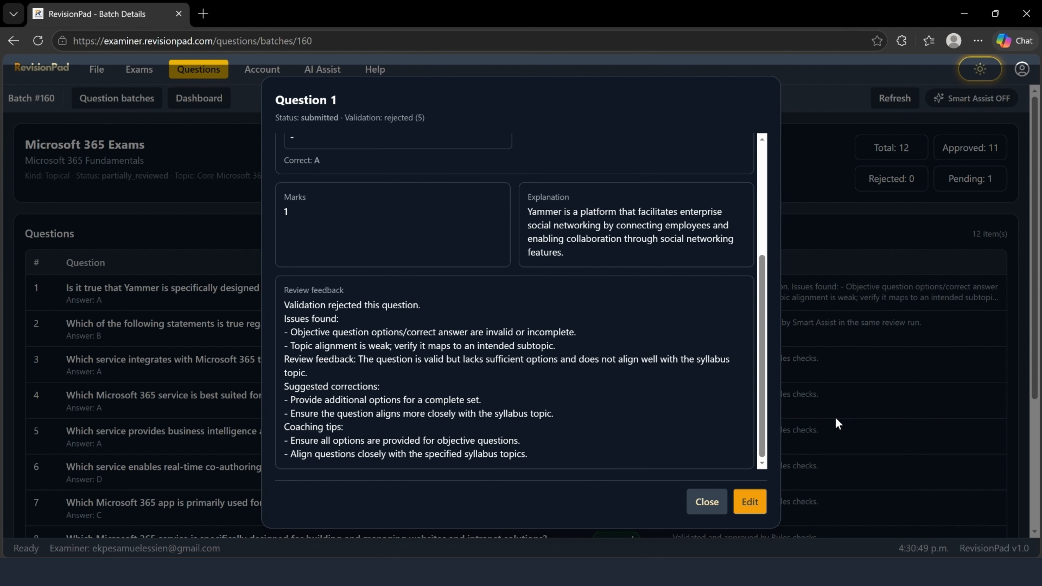
Turn on Smart Assist, reopen the Yammer question for editing, and replace it using the Change question tool.
left_click(835, 417)
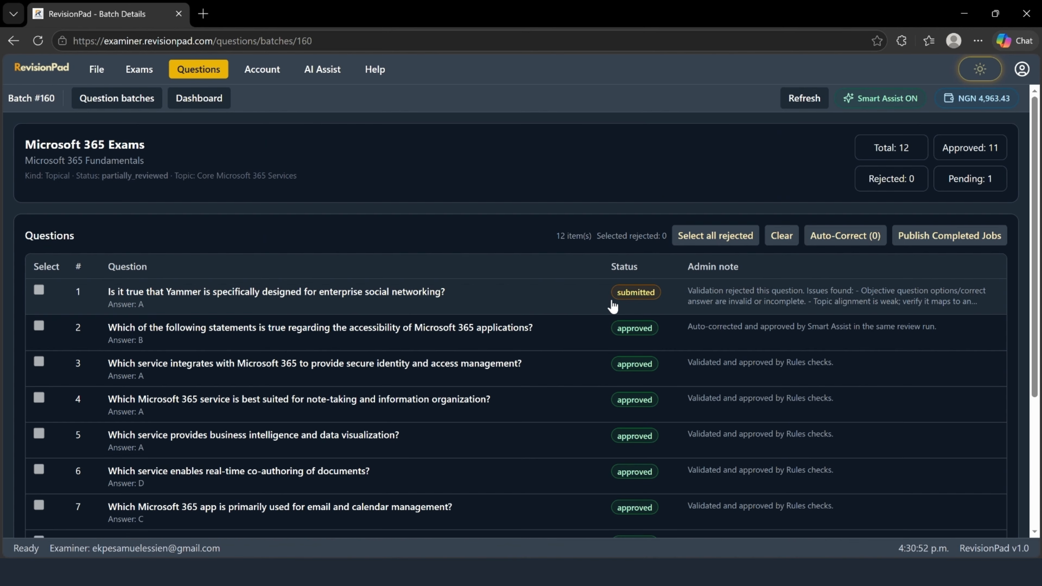
left_click(583, 296)
scroll(582, 294, "down", 4)
left_click(735, 499)
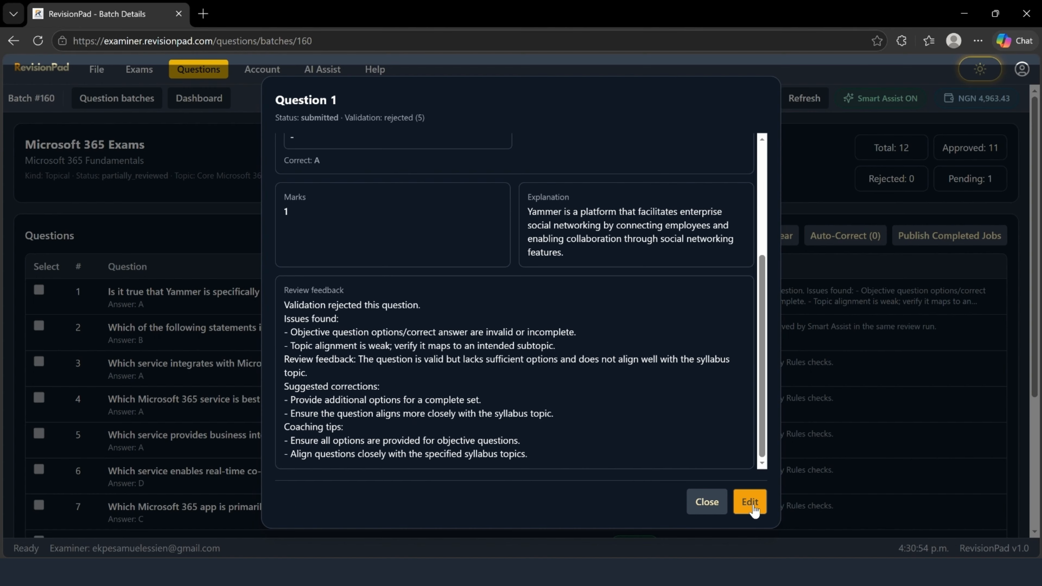
scroll(470, 337, "down", 1)
scroll(469, 337, "up", 5)
scroll(424, 338, "up", 3)
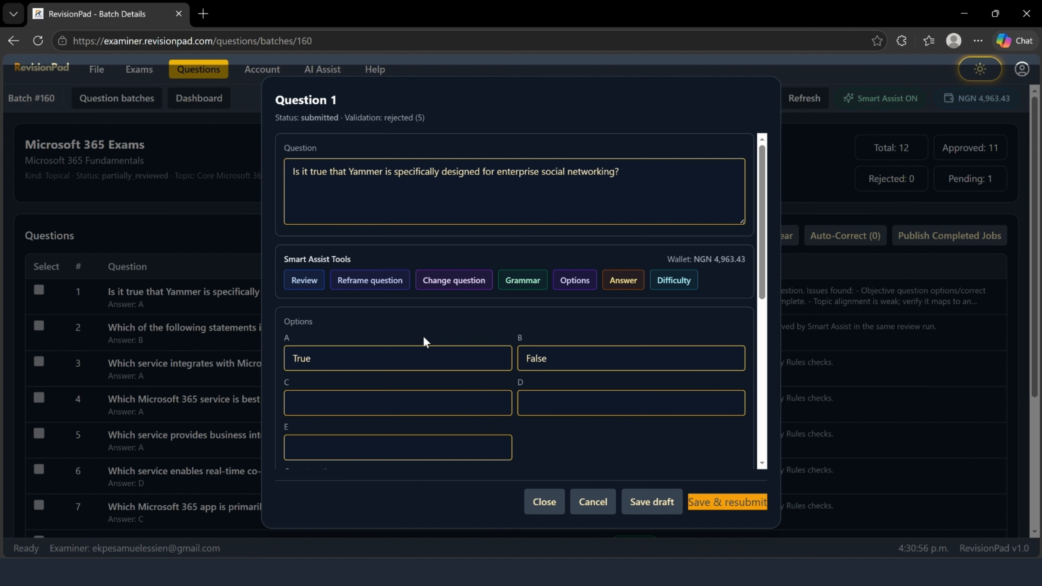
left_click(448, 289)
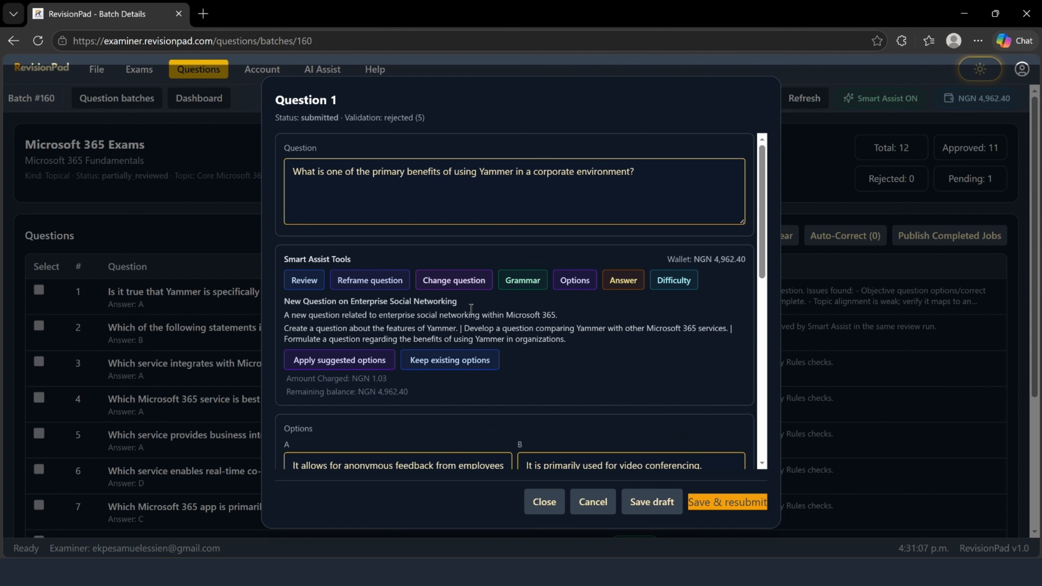
Review the replacement Yammer question's wording, options, correct option, marks and explanation against the review feedback.
scroll(527, 314, "down", 10)
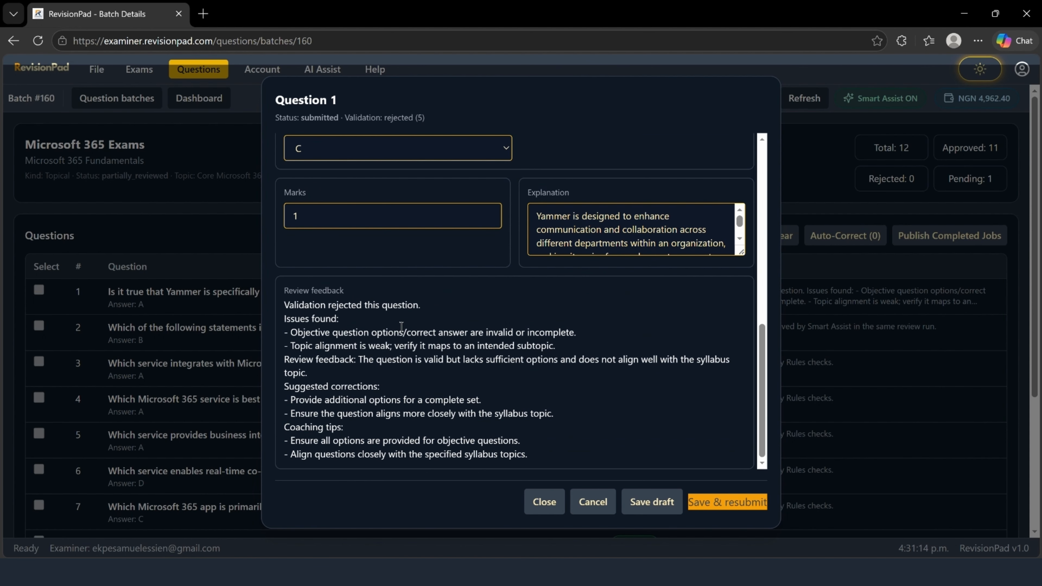
scroll(436, 353, "up", 10)
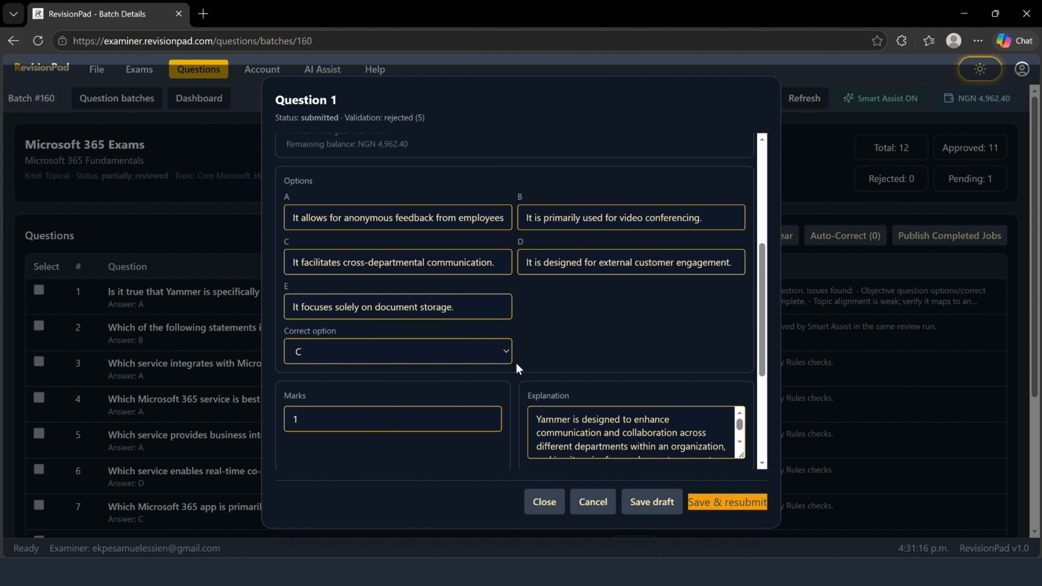
scroll(515, 363, "down", 10)
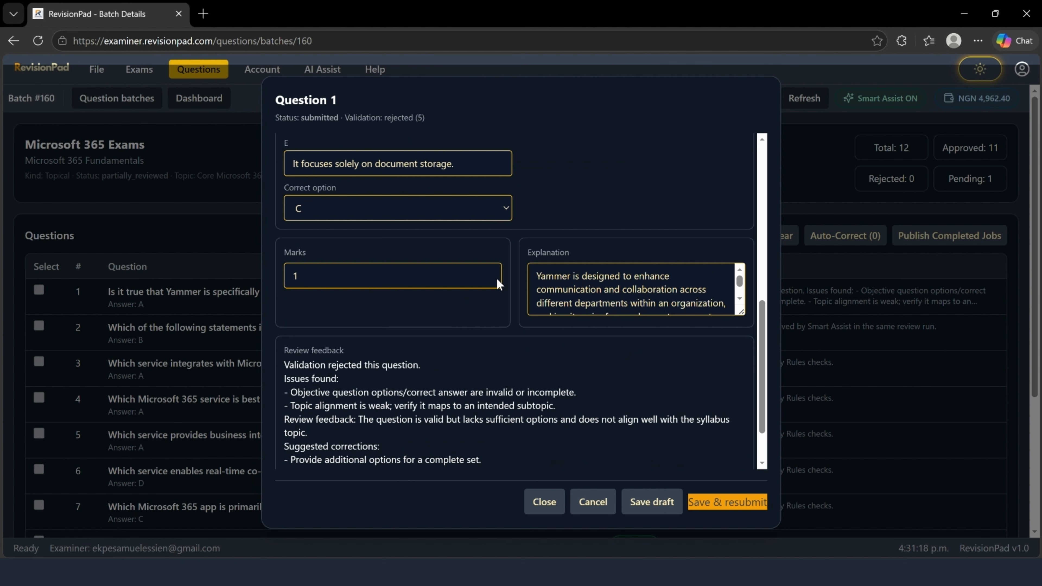
scroll(501, 307, "up", 5)
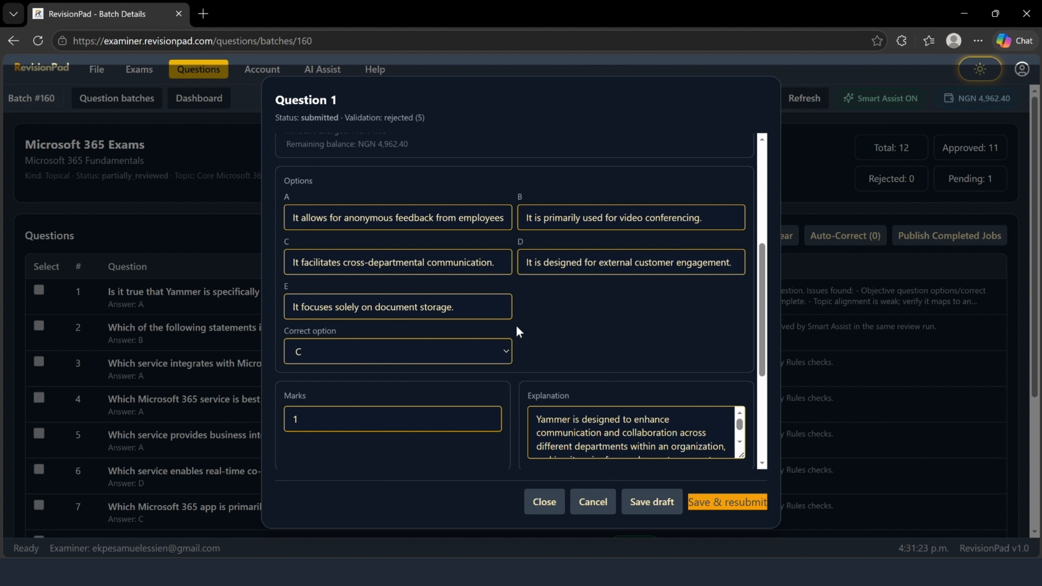
scroll(516, 325, "down", 5)
scroll(517, 329, "up", 2)
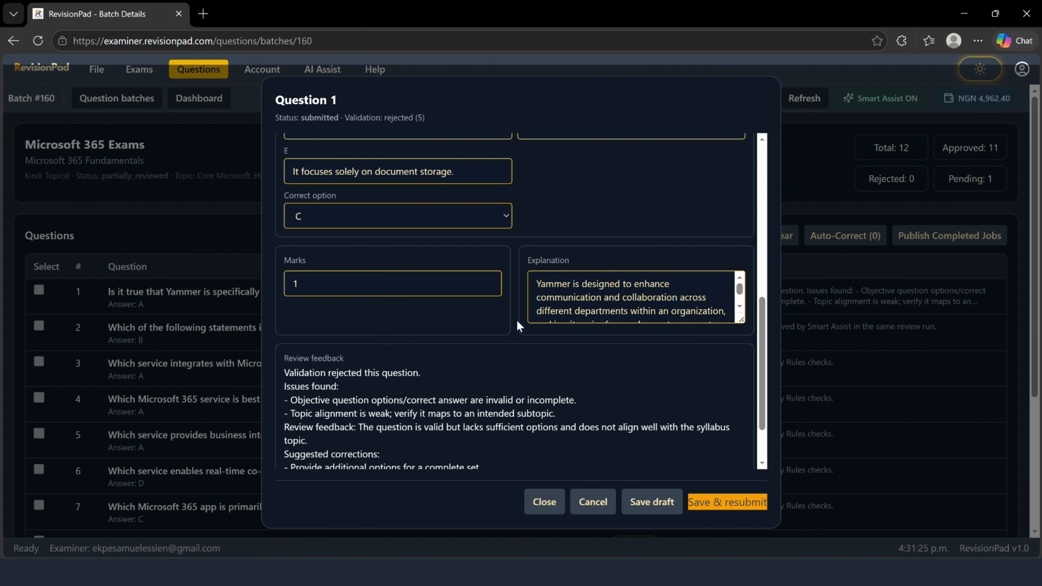
scroll(517, 320, "up", 5)
scroll(517, 318, "down", 6)
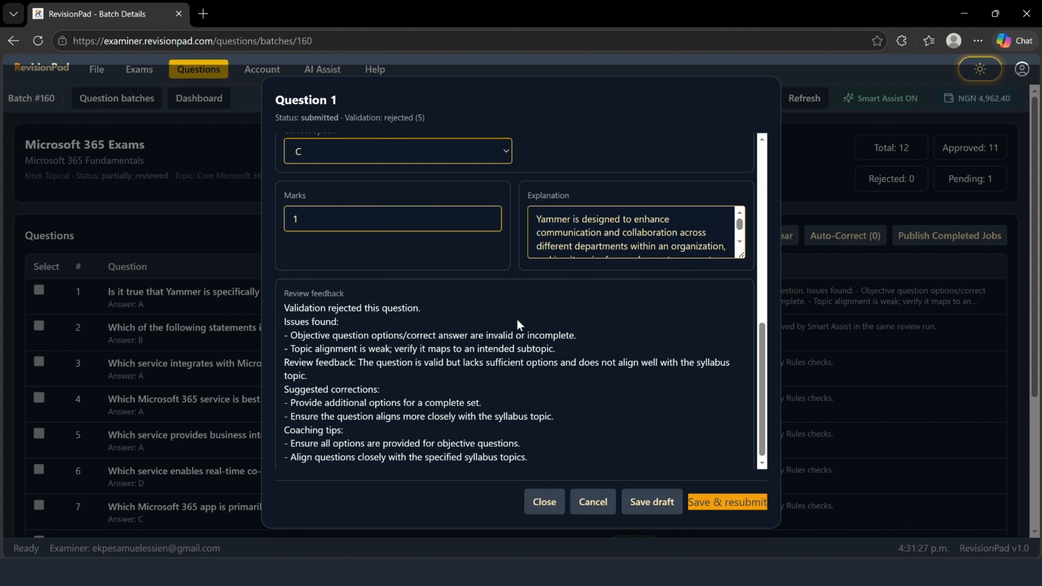
scroll(516, 319, "up", 10)
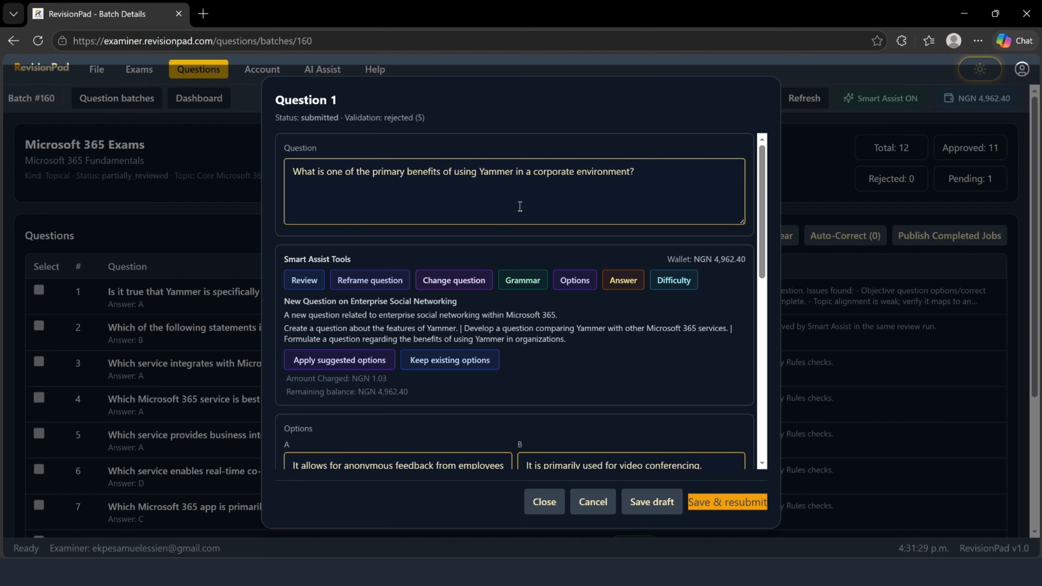
scroll(521, 319, "down", 9)
scroll(533, 316, "up", 3)
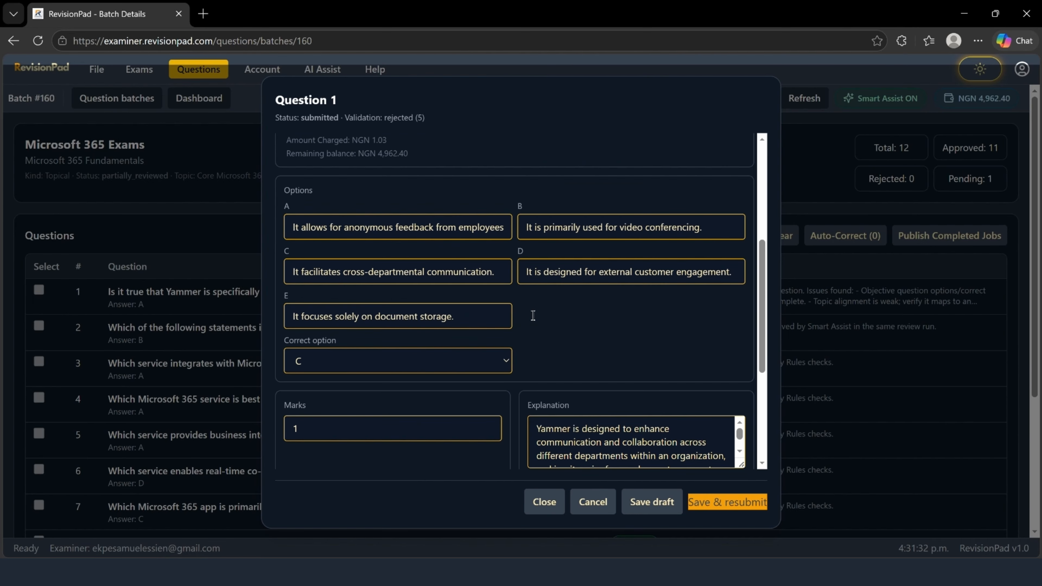
scroll(533, 315, "up", 5)
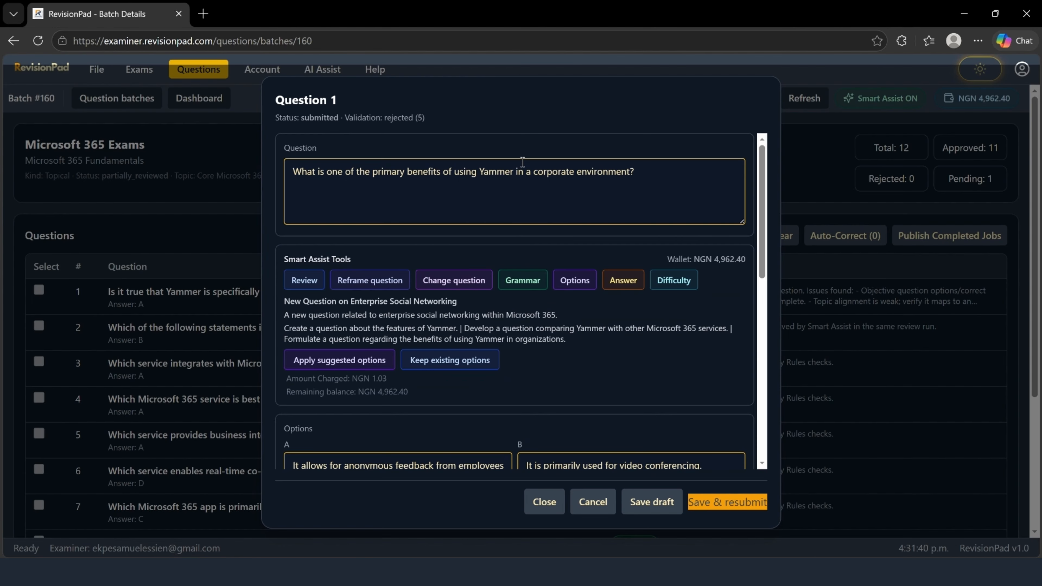
scroll(460, 250, "down", 1)
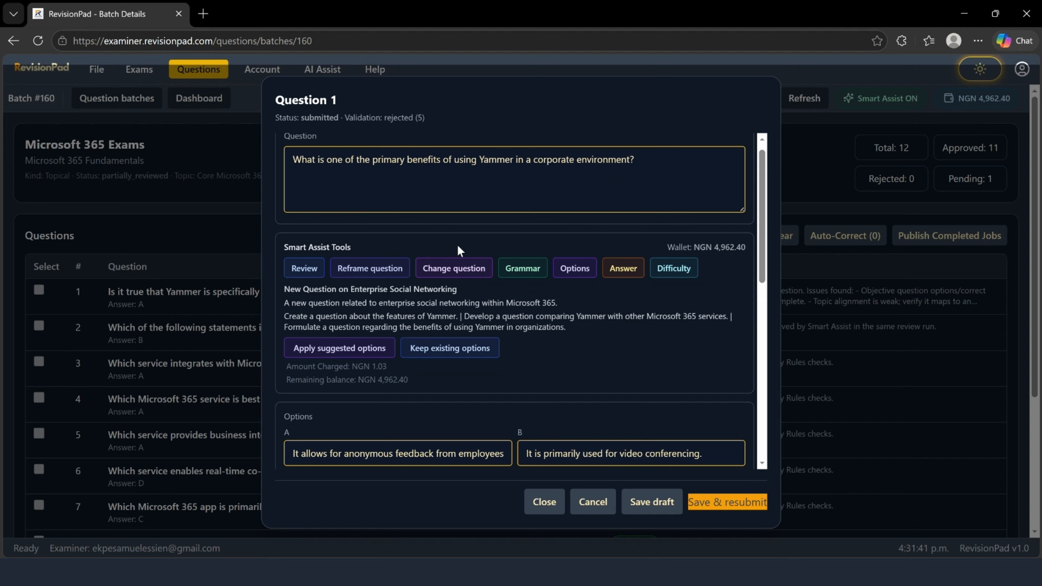
scroll(460, 251, "down", 3)
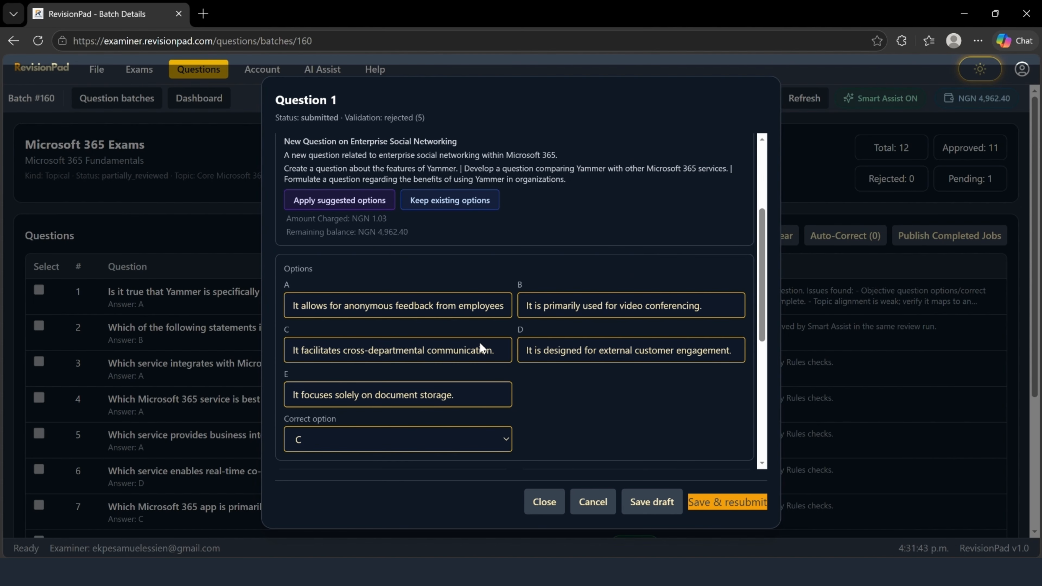
scroll(481, 345, "down", 4)
scroll(491, 267, "up", 2)
scroll(444, 314, "down", 4)
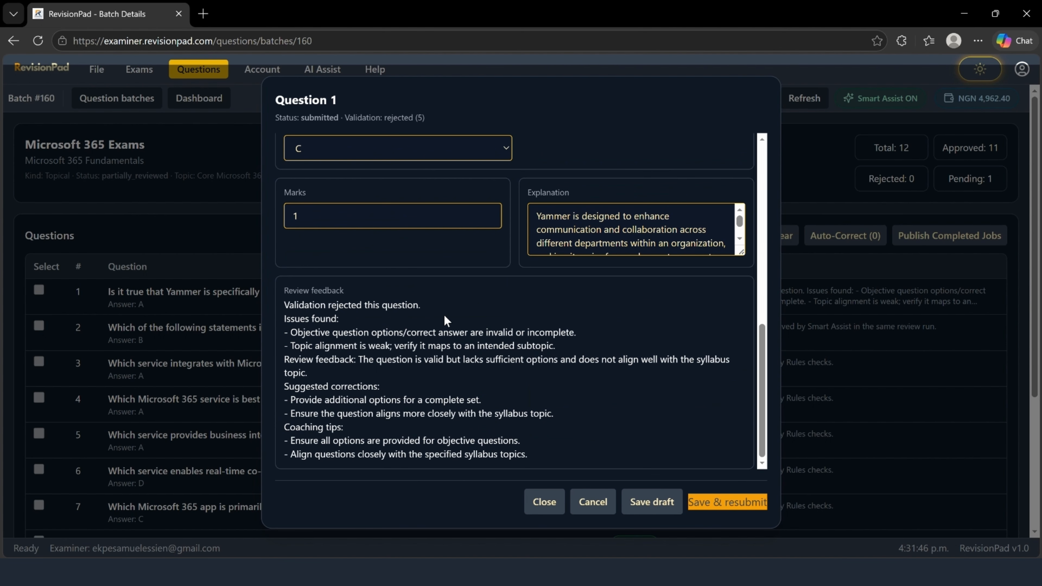
Apply the suggested options to the replacement Yammer question, then save and resubmit it for review.
scroll(475, 284, "up", 6)
scroll(473, 290, "up", 2)
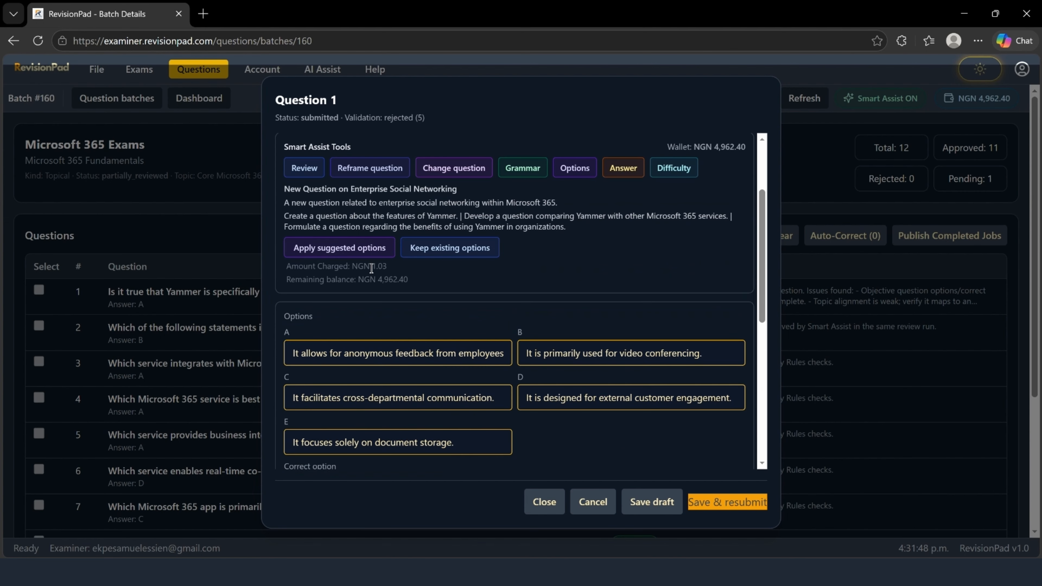
left_click(340, 249)
scroll(348, 345, "up", 2)
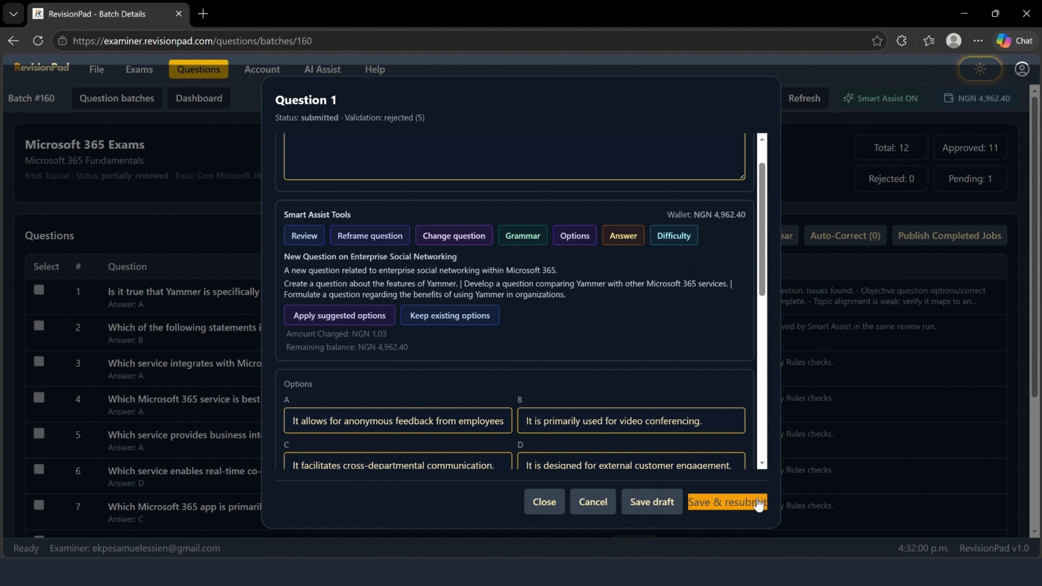
left_click(734, 511)
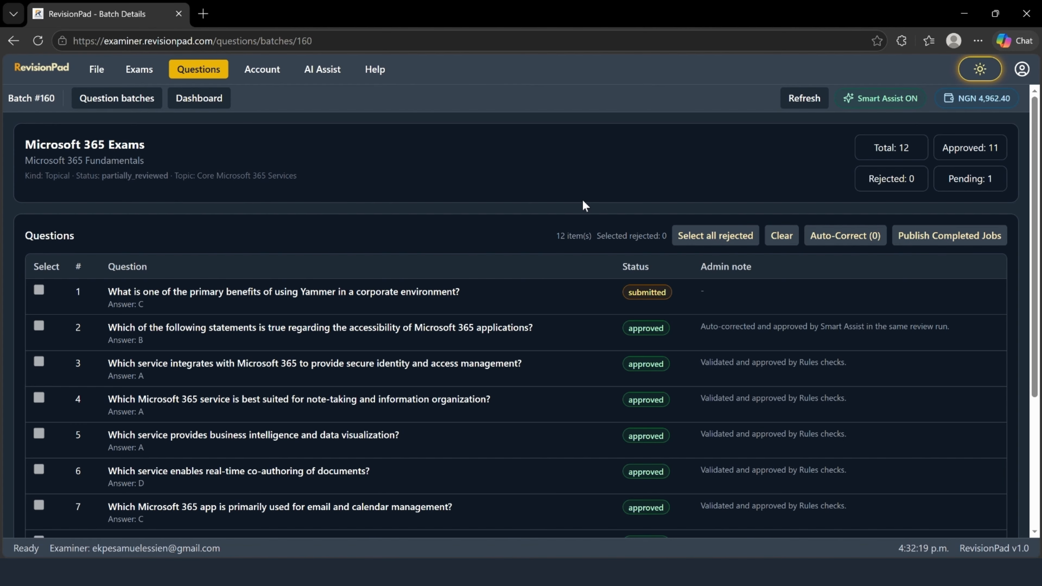
Reload batch #160 and check the status and admin note of its questions, including the replacement Yammer question.
scroll(571, 207, "down", 5)
scroll(570, 204, "up", 5)
left_click(40, 37)
left_click(135, 71)
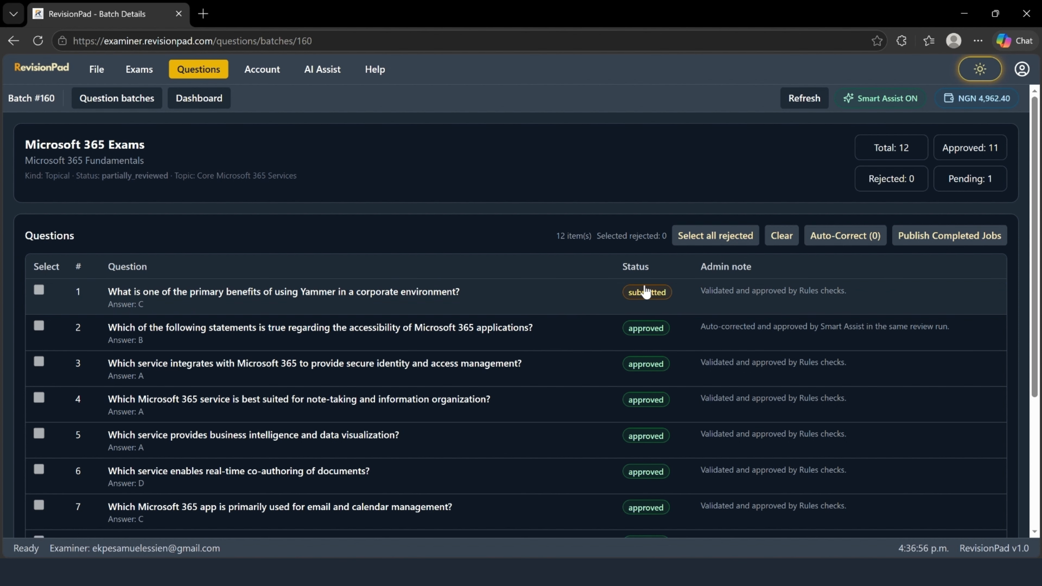
scroll(482, 340, "down", 5)
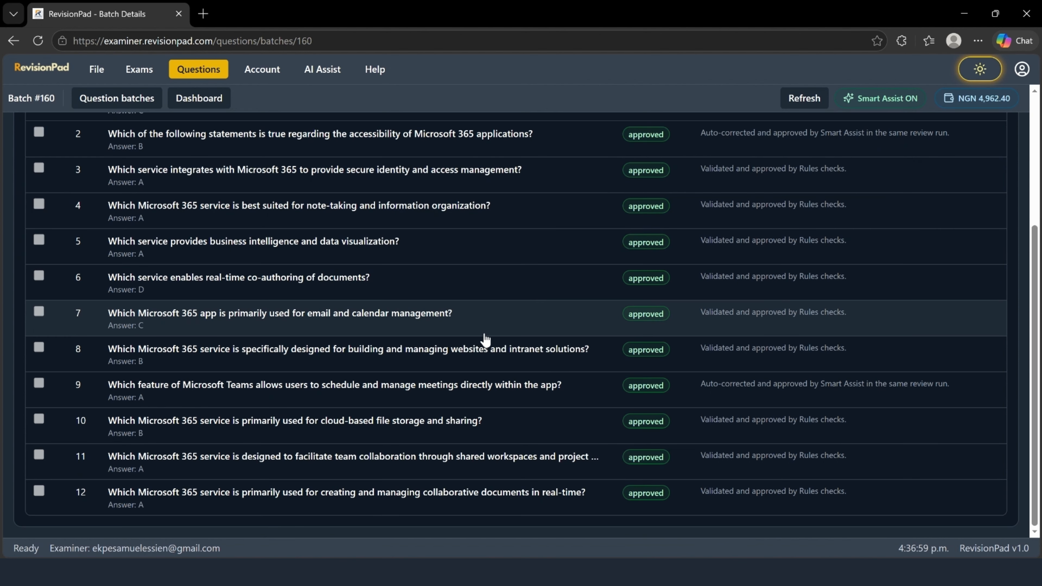
scroll(482, 340, "up", 5)
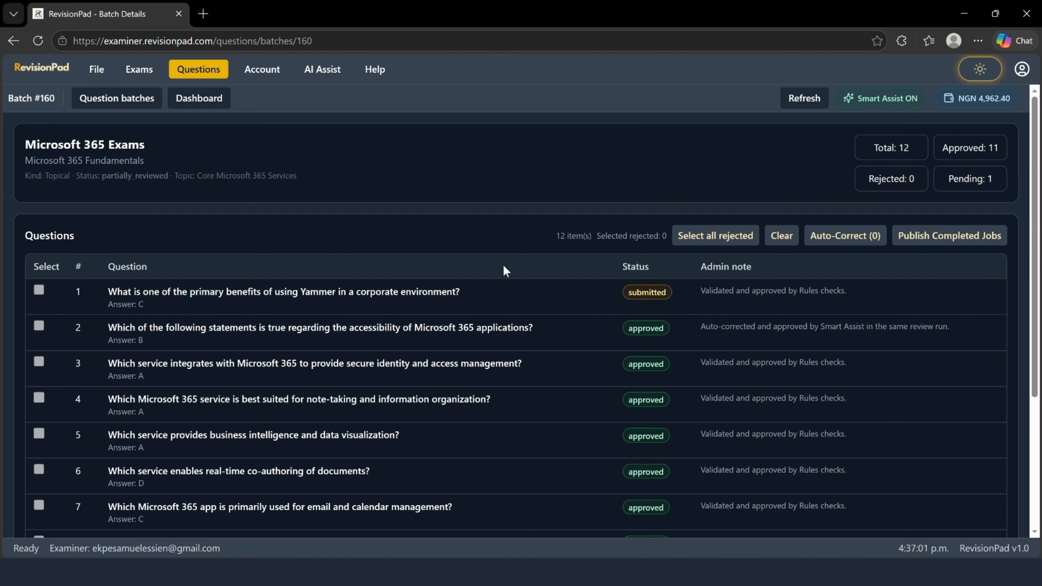
left_click(214, 71)
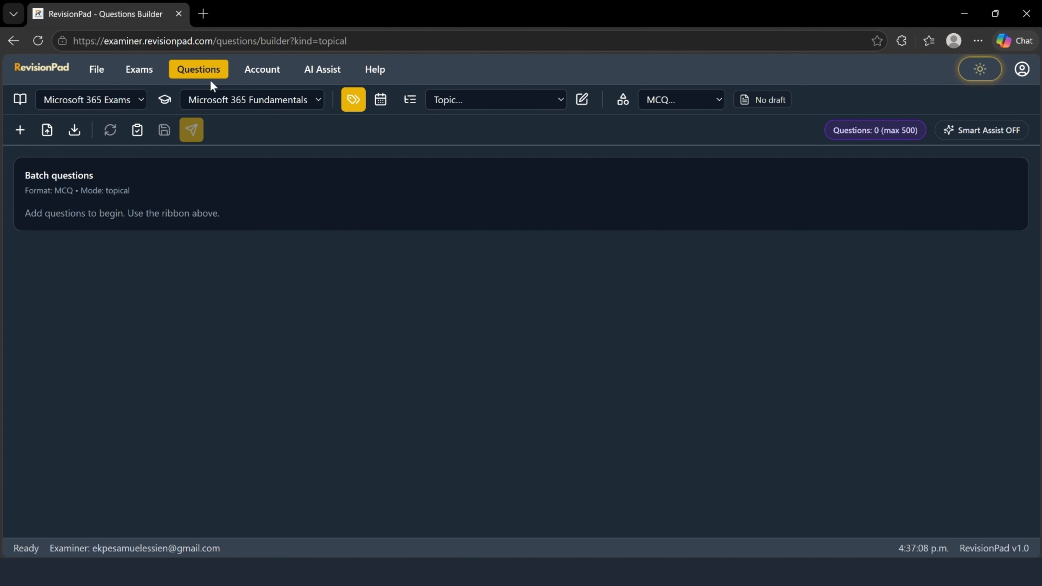
left_click(205, 74)
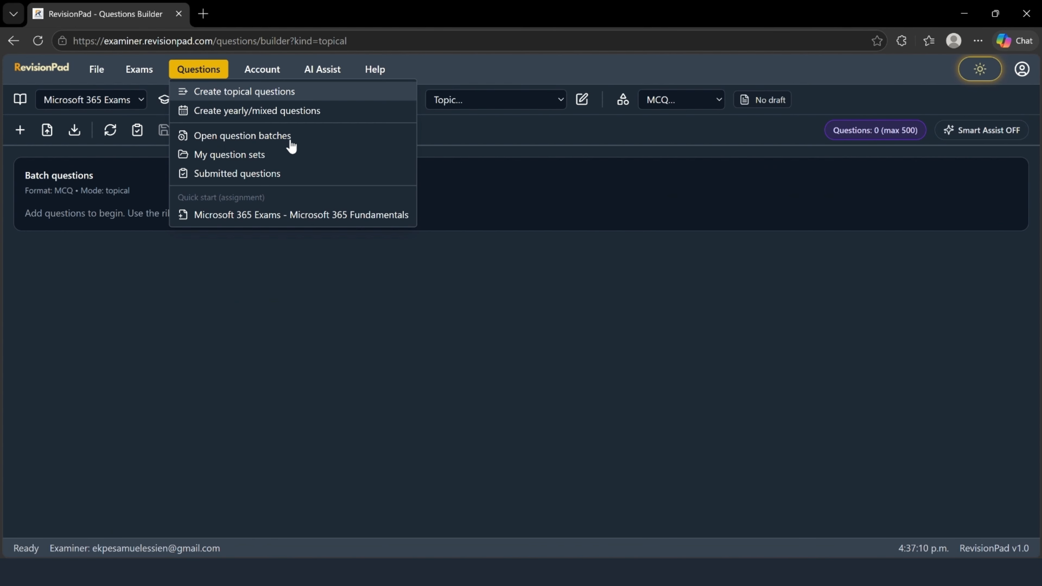
left_click(275, 215)
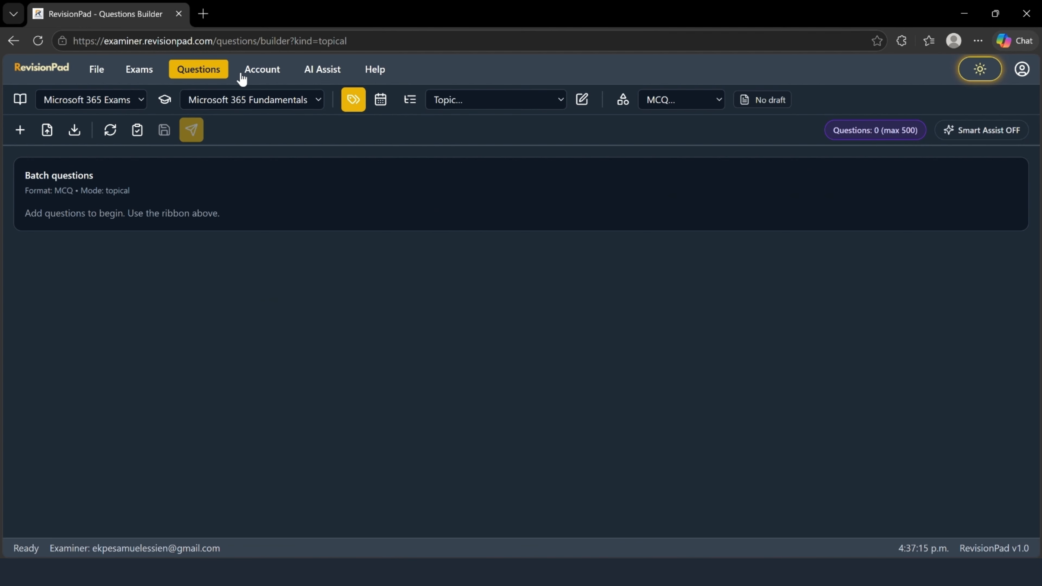
Open the submitted questions list and examine the status and admin note of every submission.
left_click(209, 74)
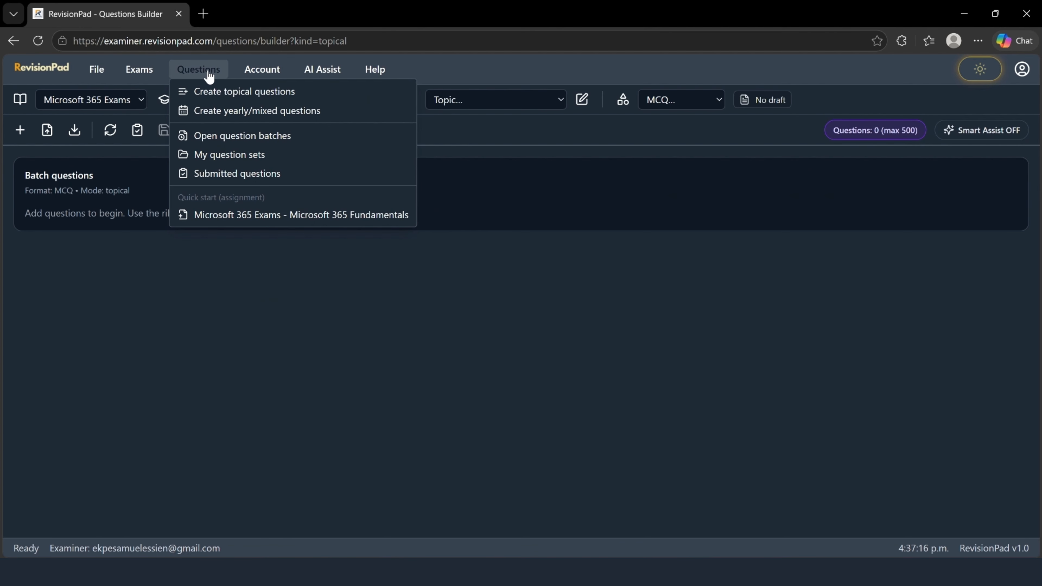
left_click(226, 174)
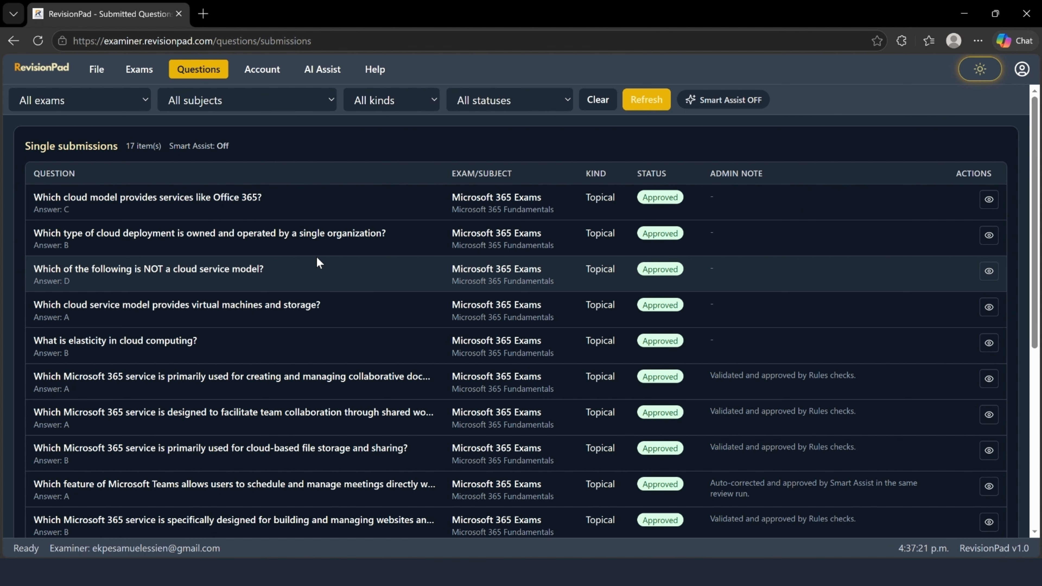
scroll(363, 274, "down", 1)
scroll(362, 273, "down", 8)
scroll(363, 265, "up", 10)
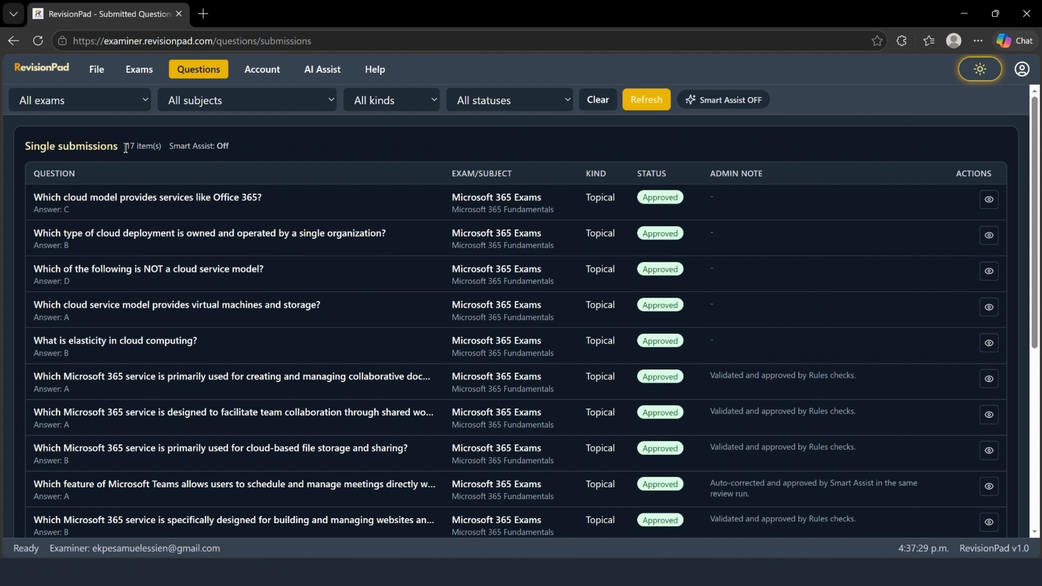
scroll(251, 220, "down", 5)
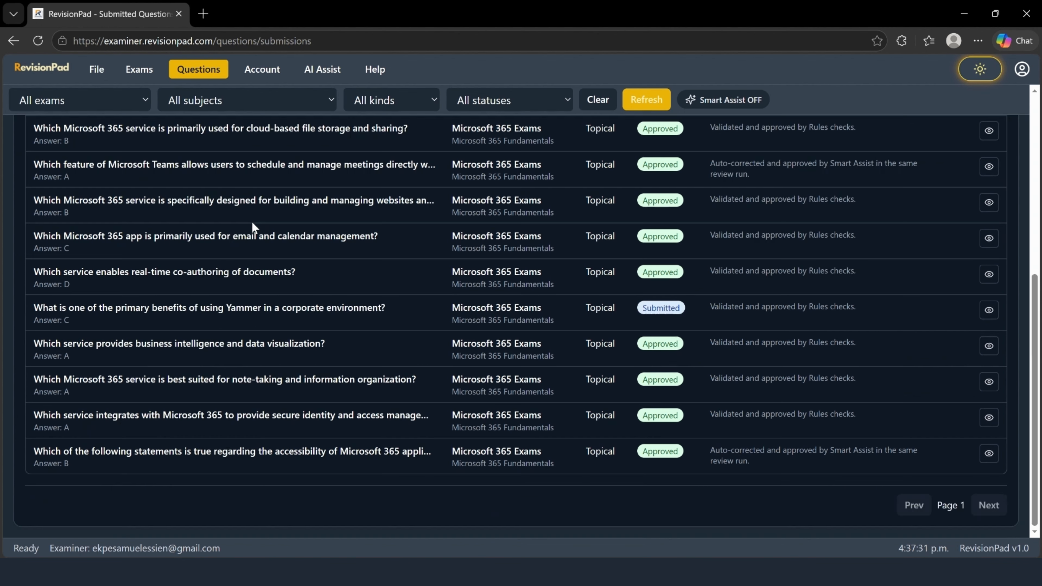
scroll(252, 221, "up", 5)
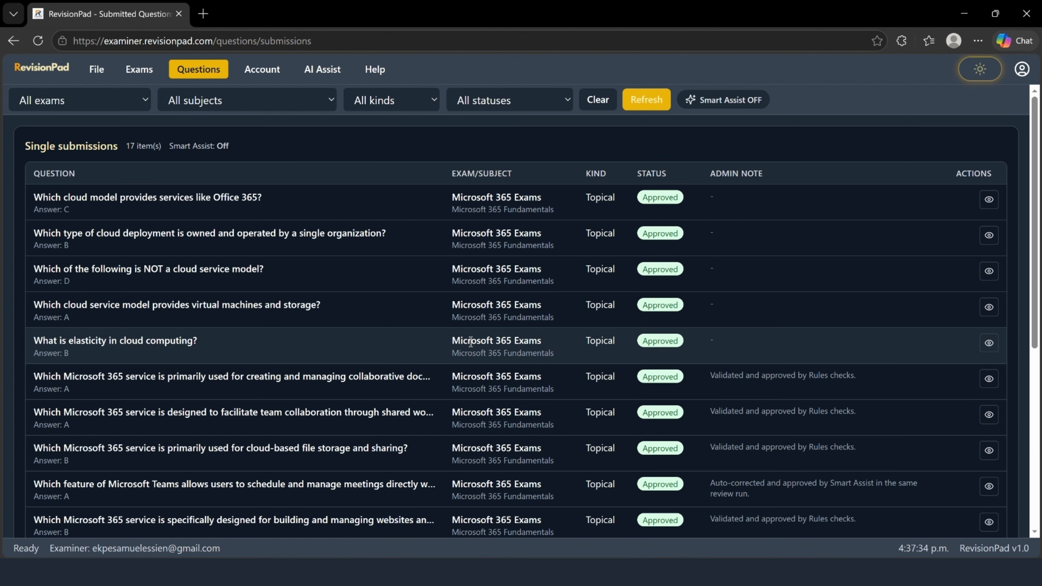
scroll(490, 327, "down", 5)
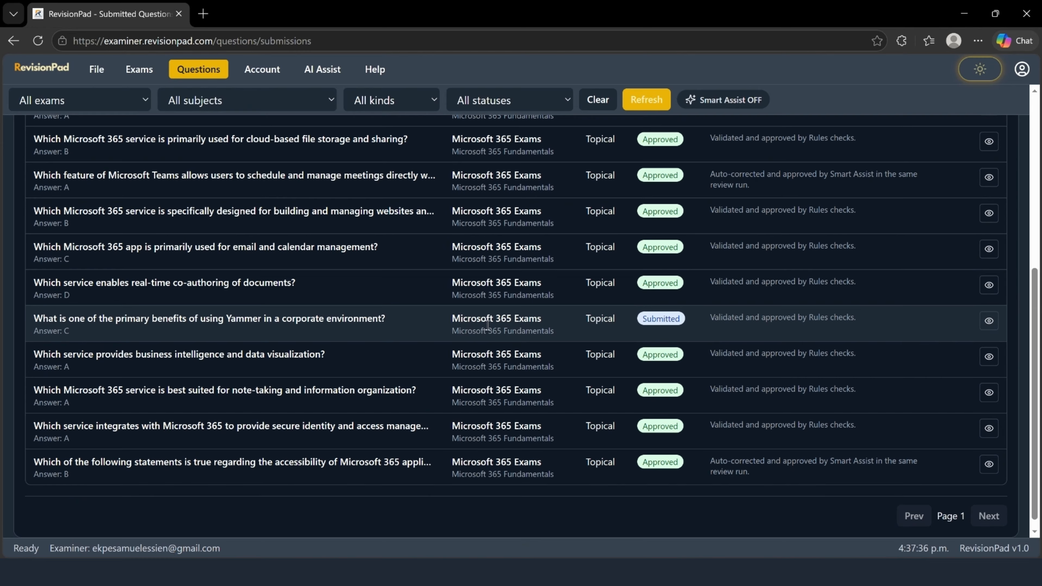
scroll(489, 326, "up", 5)
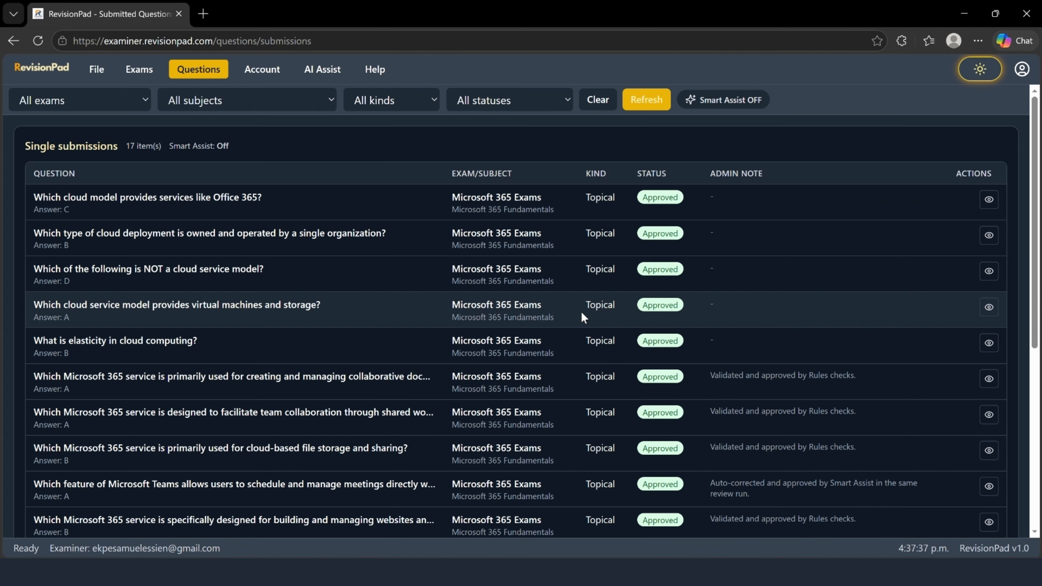